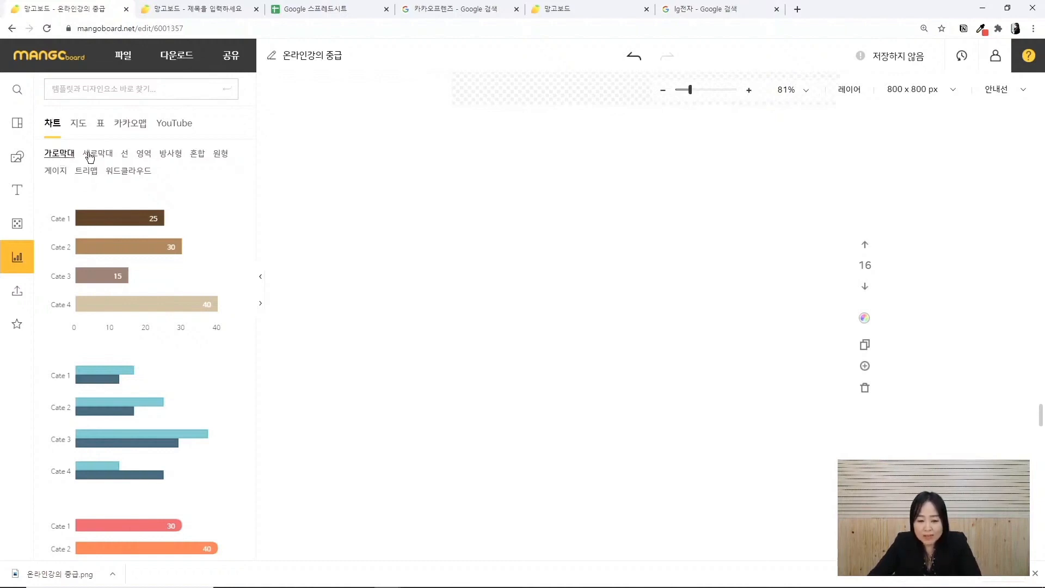
Browse the line, area, radial, mixed, pie, gauge, treemap and word cloud chart templates
left_click(125, 156)
left_click(144, 156)
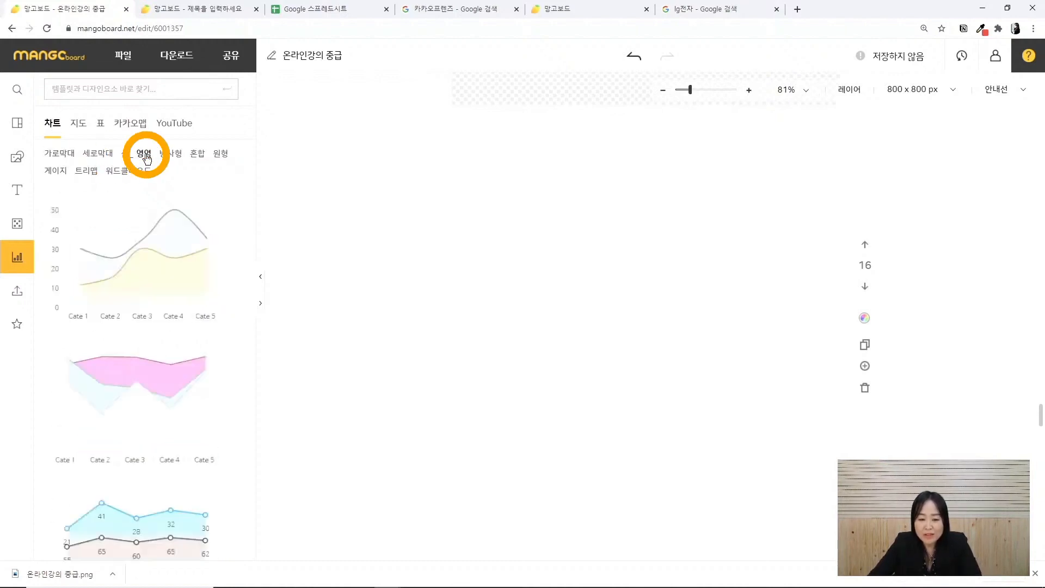
left_click(171, 156)
left_click(198, 158)
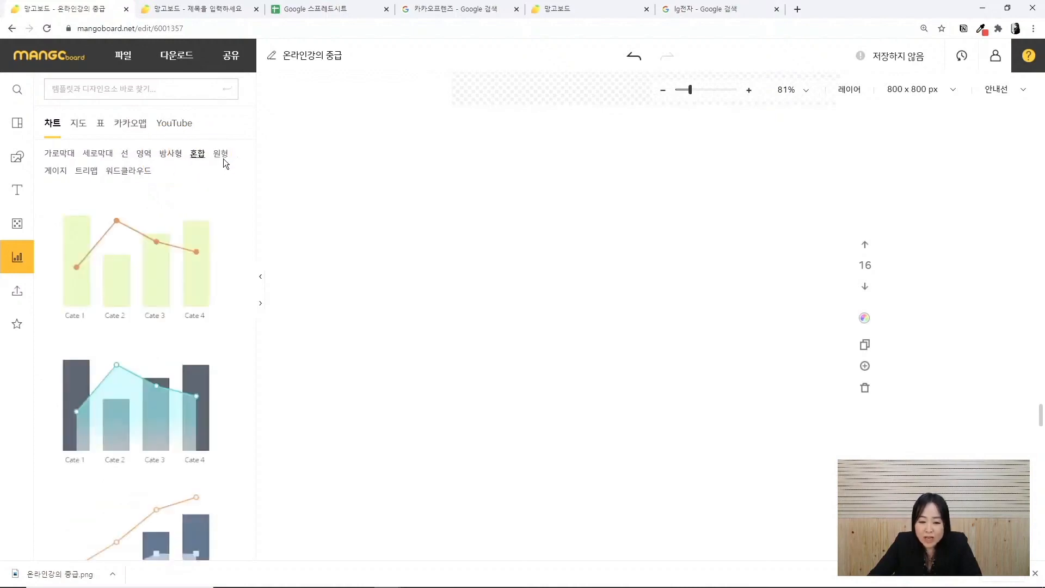
left_click(220, 154)
left_click(56, 170)
left_click(86, 171)
left_click(126, 170)
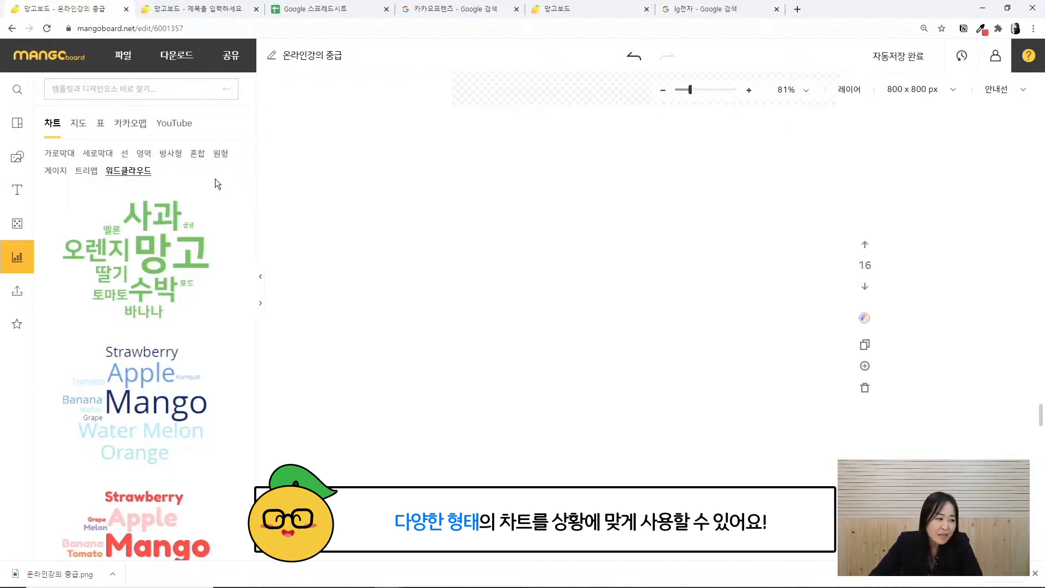
Insert the blue four-bar template from the vertical bar charts (세로막대) onto page 16
left_click(108, 156)
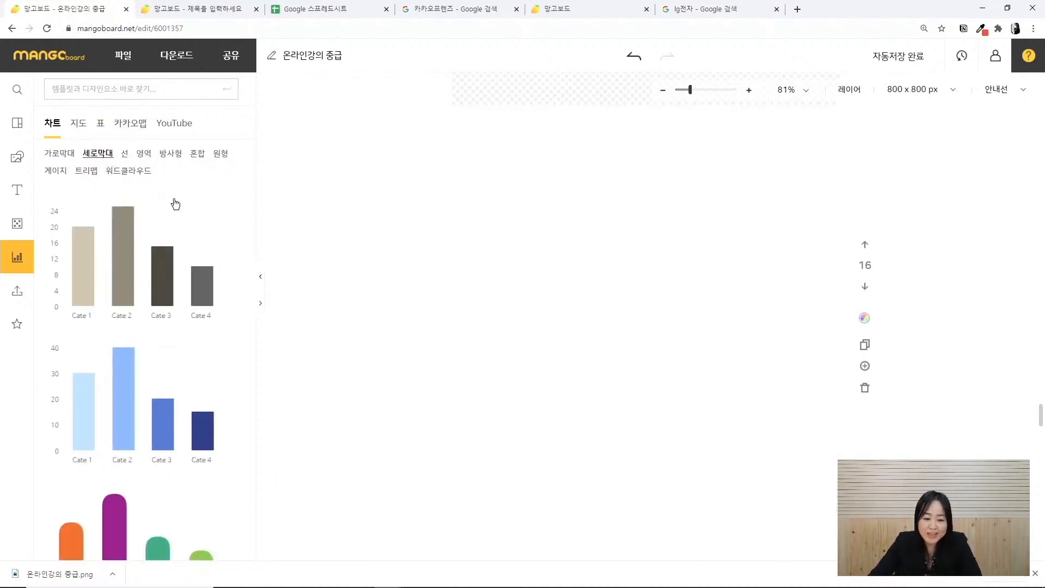
scroll(201, 205, "down", 1)
scroll(119, 548, "up", 1)
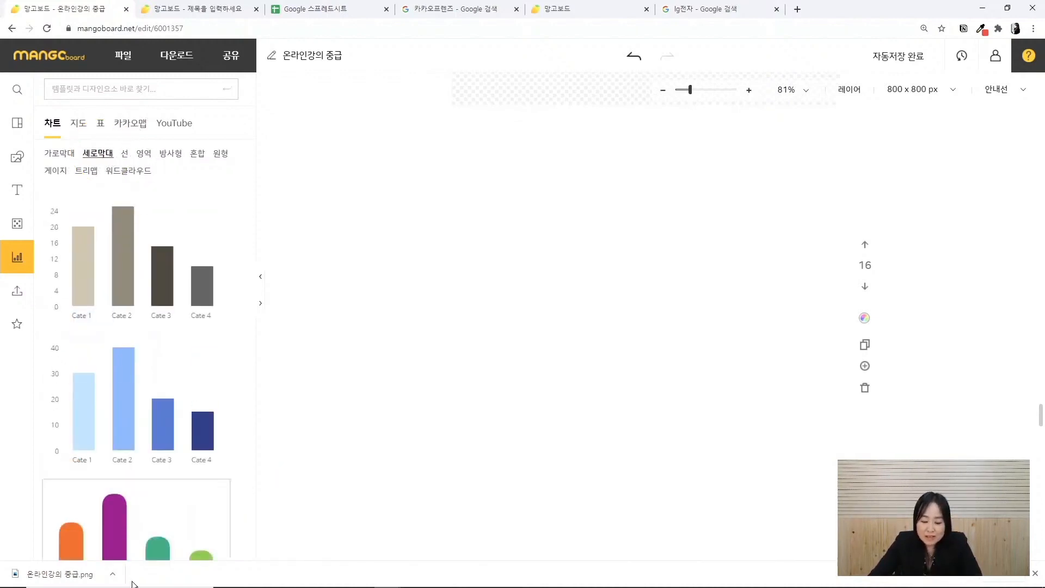
left_click(1035, 574)
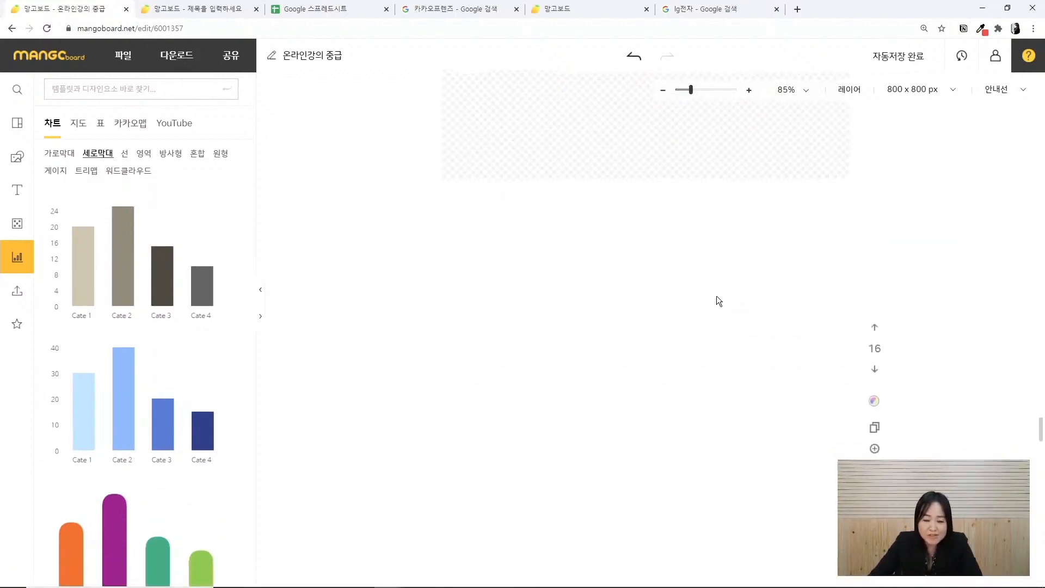
left_click(134, 403)
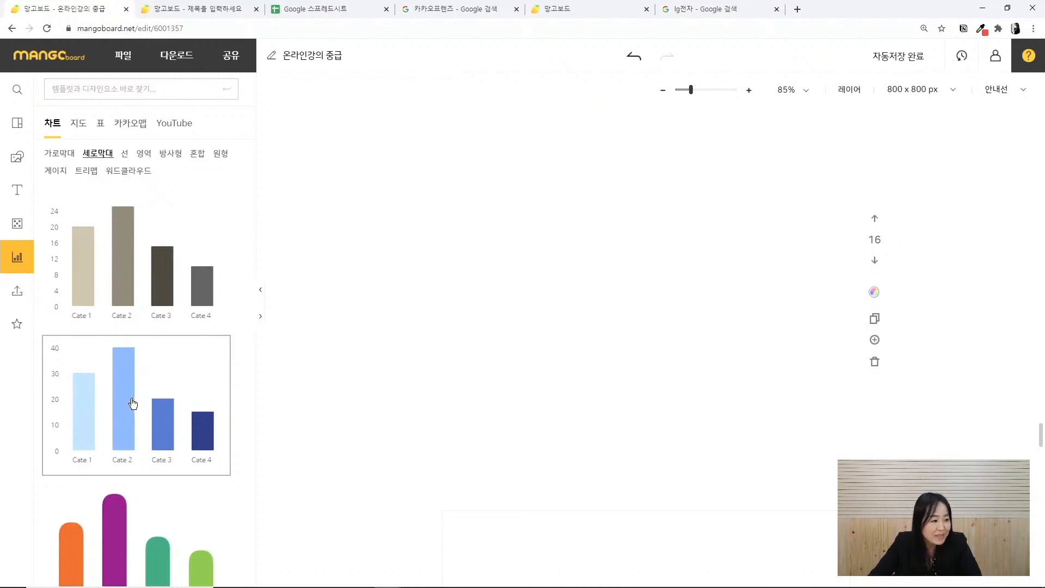
left_click(156, 414)
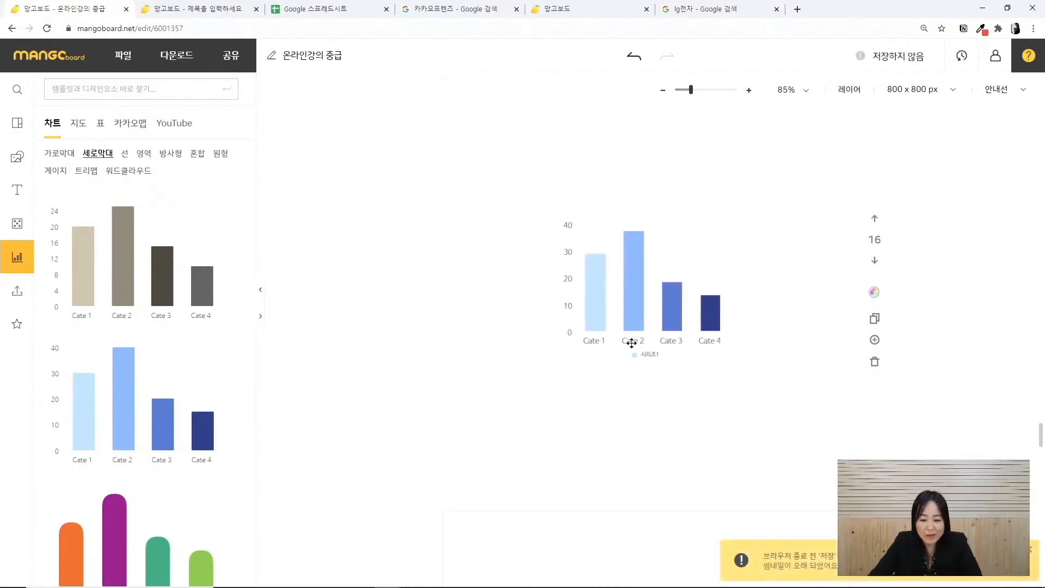
Resize the bar chart to about 495 × 504 px and move it to the middle of the page
left_click(620, 303)
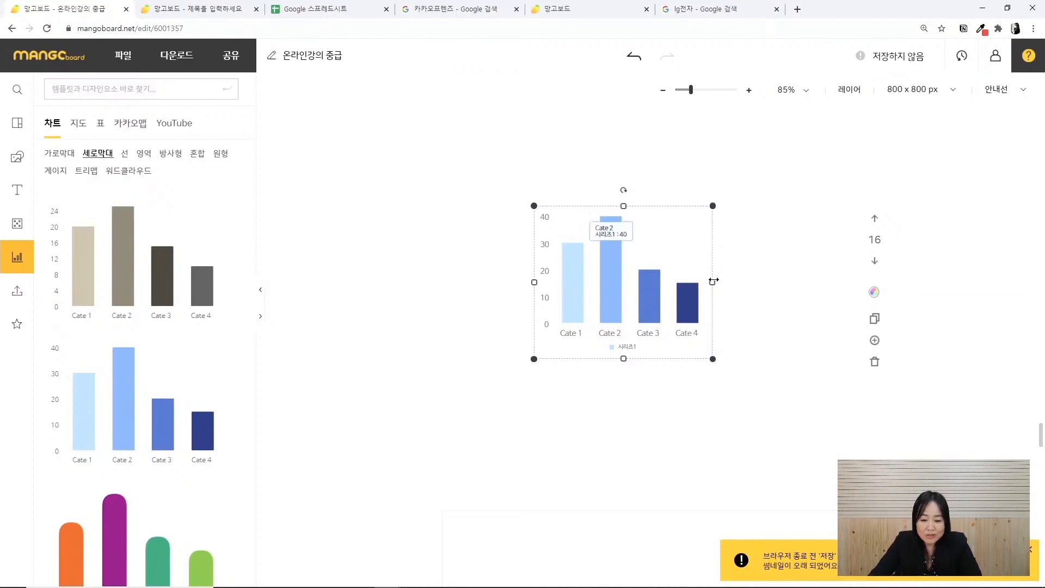
left_click_drag(713, 282, 687, 327)
left_click_drag(609, 206, 609, 103)
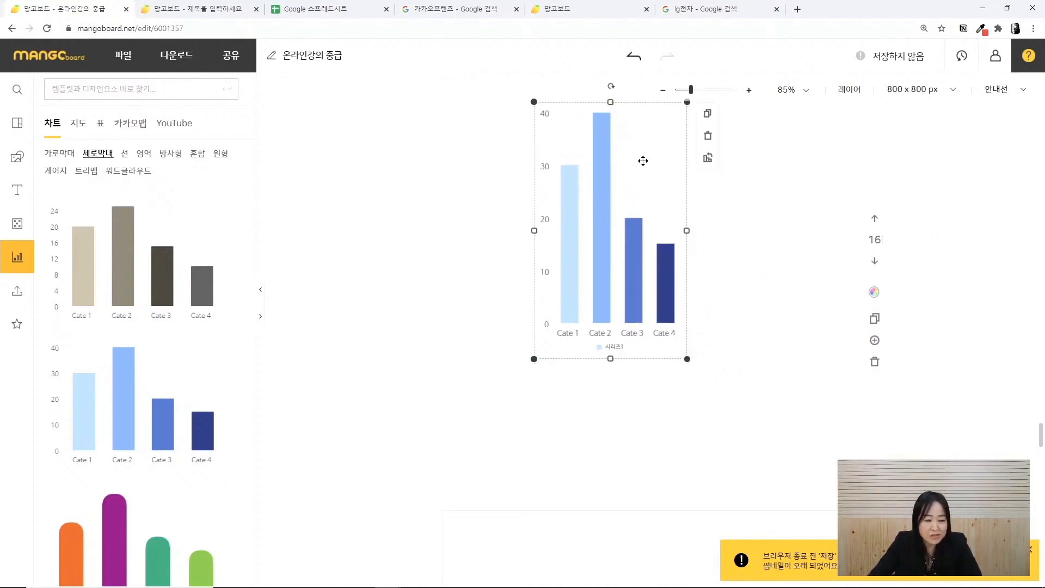
left_click_drag(685, 230, 776, 233)
left_click_drag(637, 234, 631, 314)
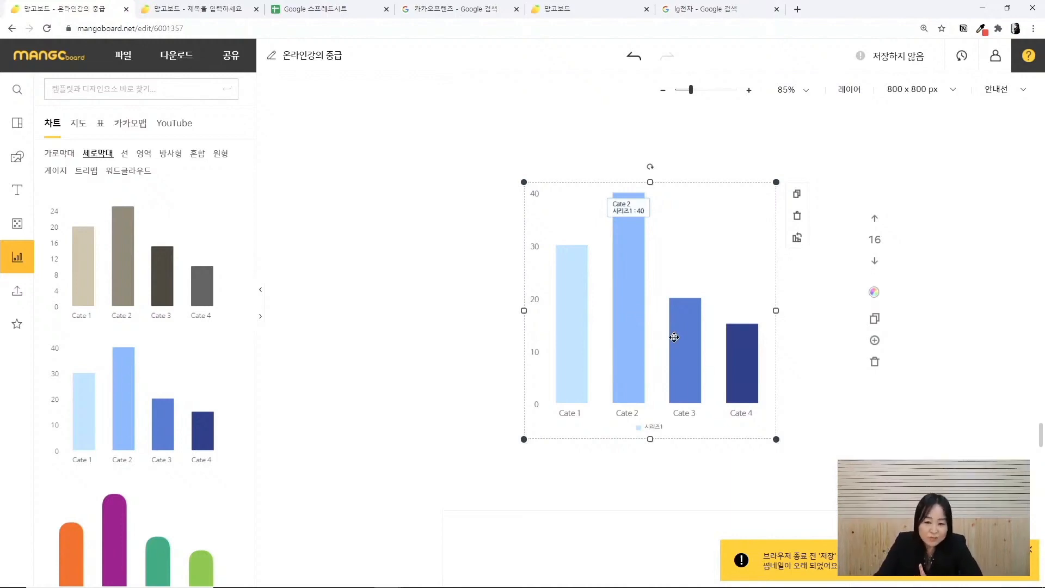
Open the bar chart's data entry table and rename the categories Cate 1 and Cate 2 as 1월 and 2월
double_click(628, 298)
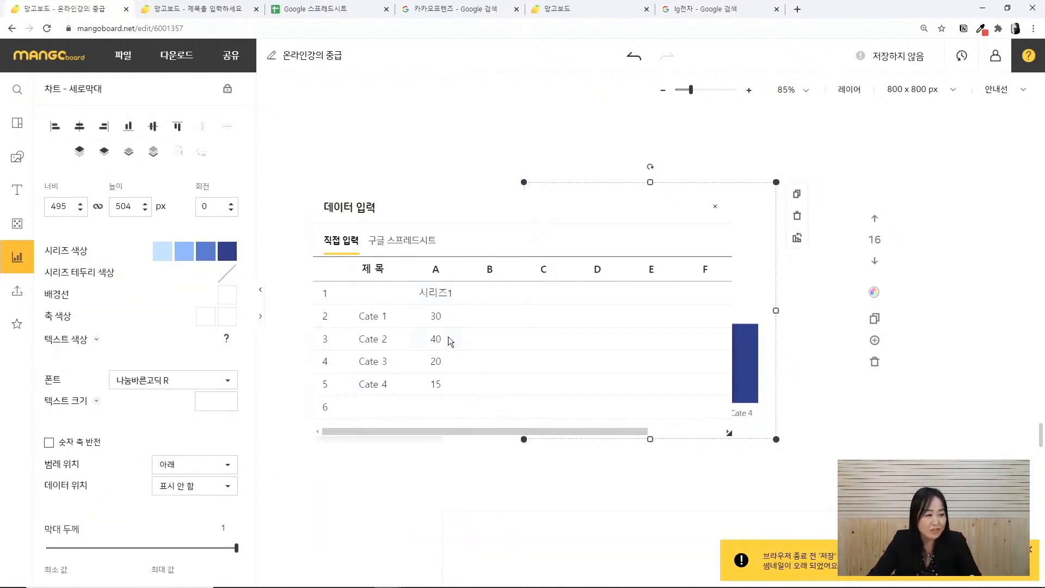
left_click(439, 320)
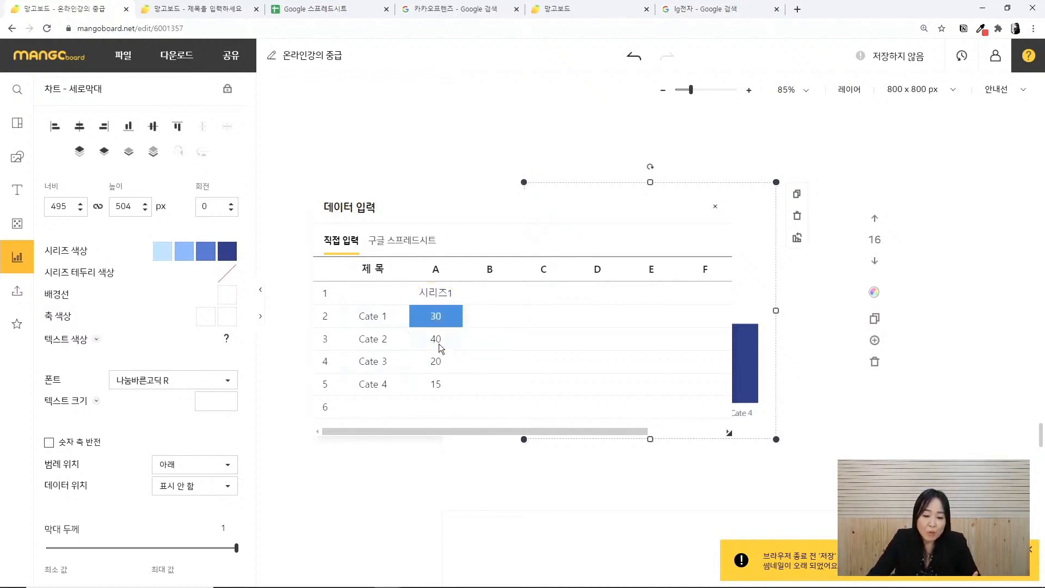
left_click(441, 341)
left_click(442, 362)
left_click(444, 384)
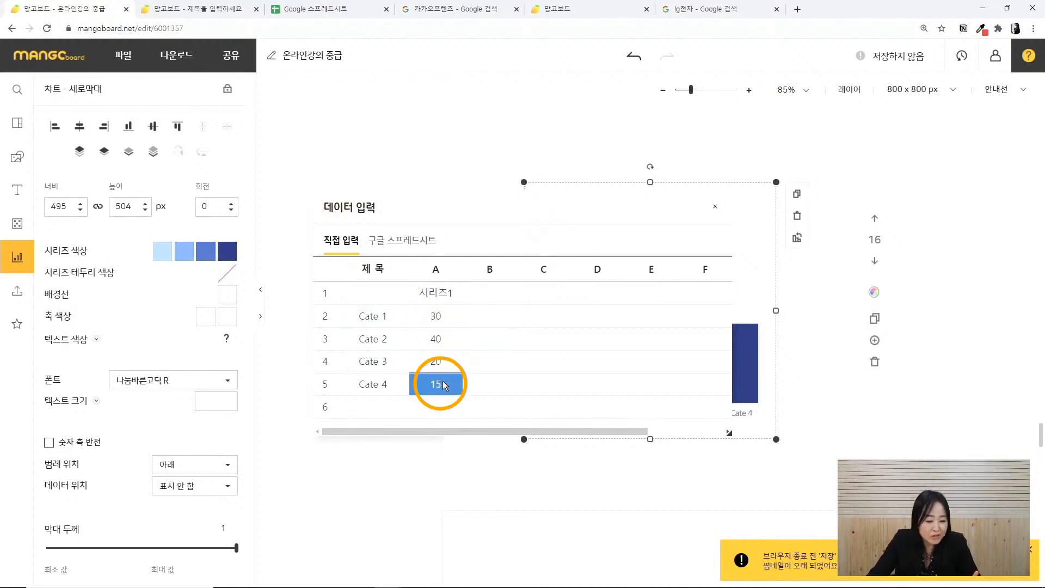
left_click(380, 317)
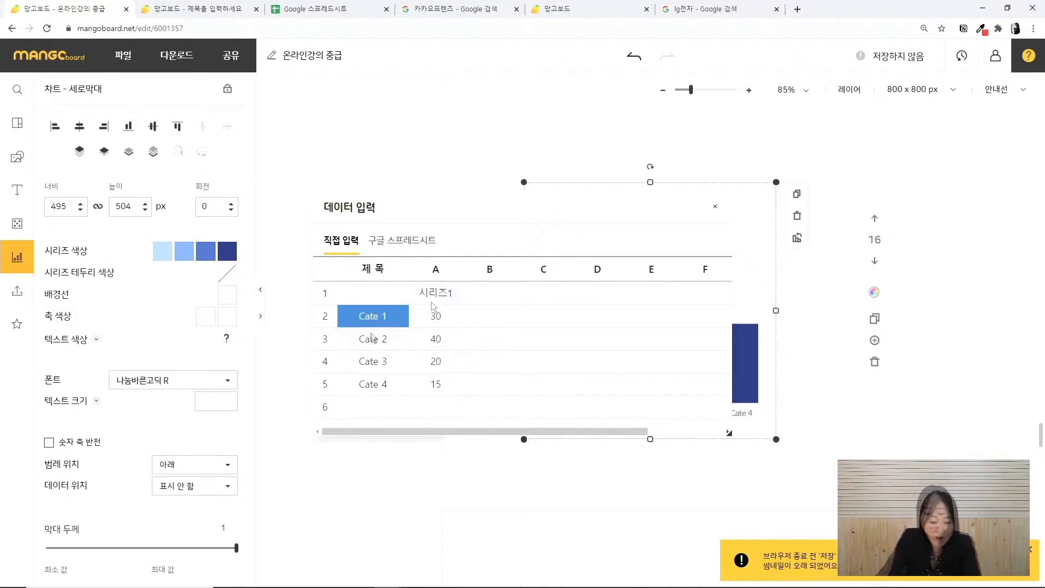
double_click(393, 317)
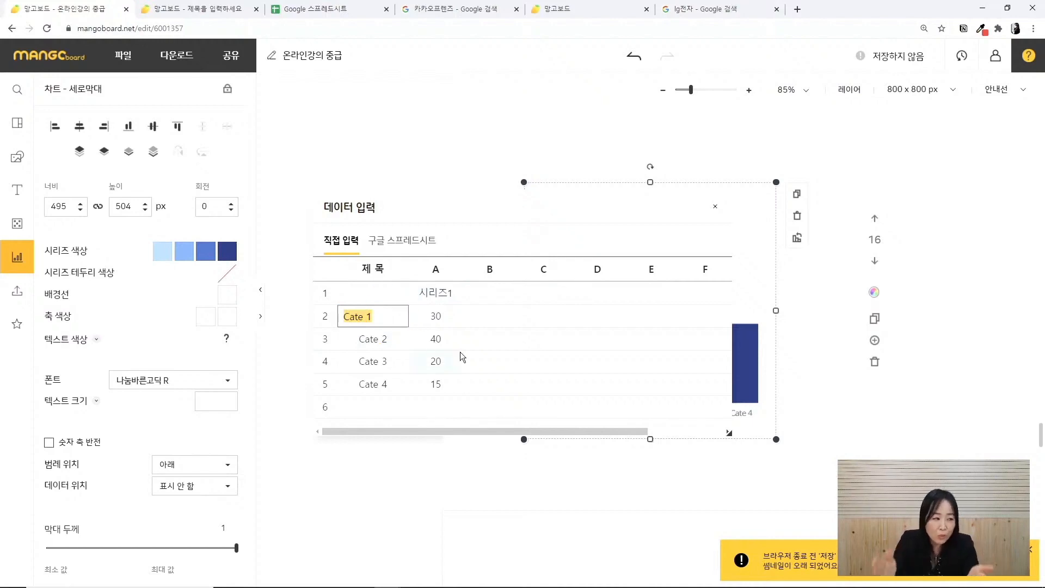
type("1월")
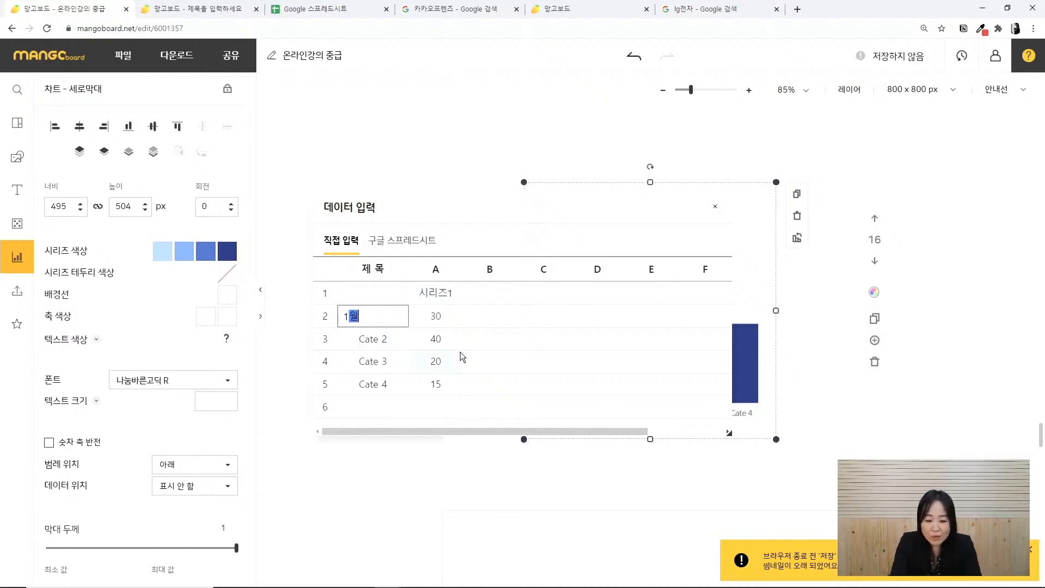
left_click(373, 338)
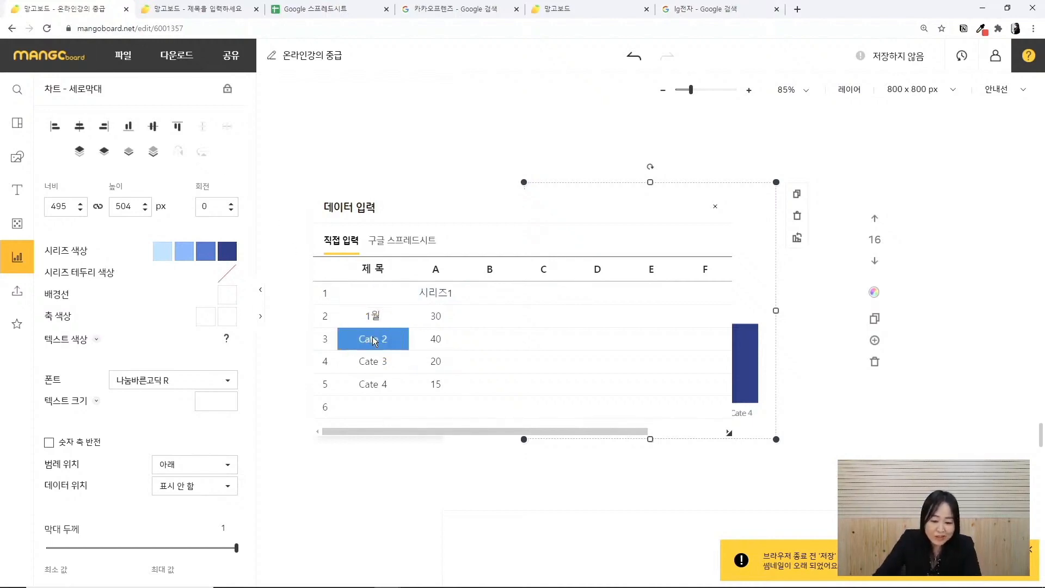
double_click(374, 338)
type("2월")
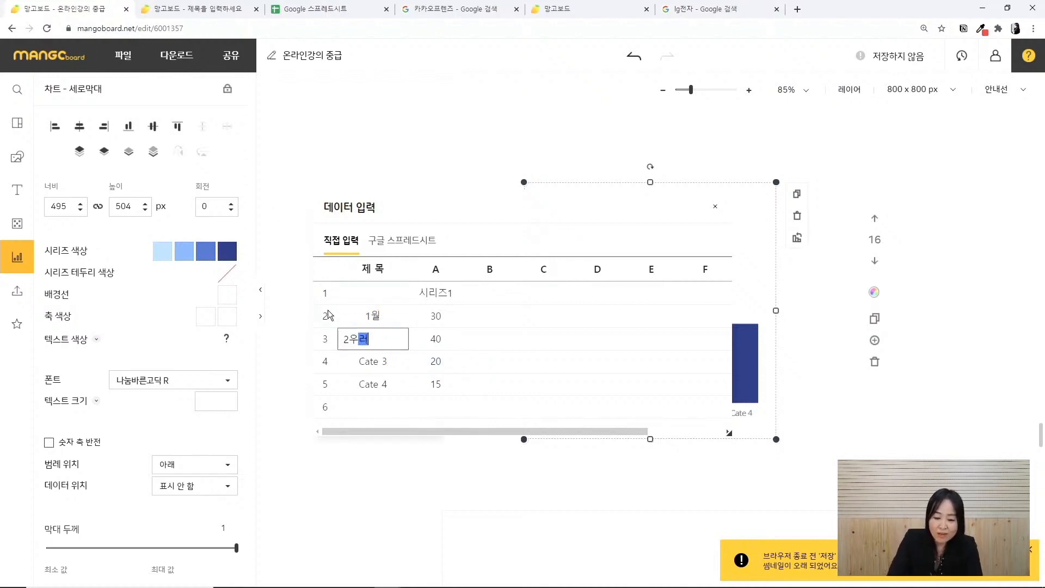
Rename the categories Cate 3 and Cate 4 as 3월 and 4월 in the chart data
double_click(369, 362)
type("3월")
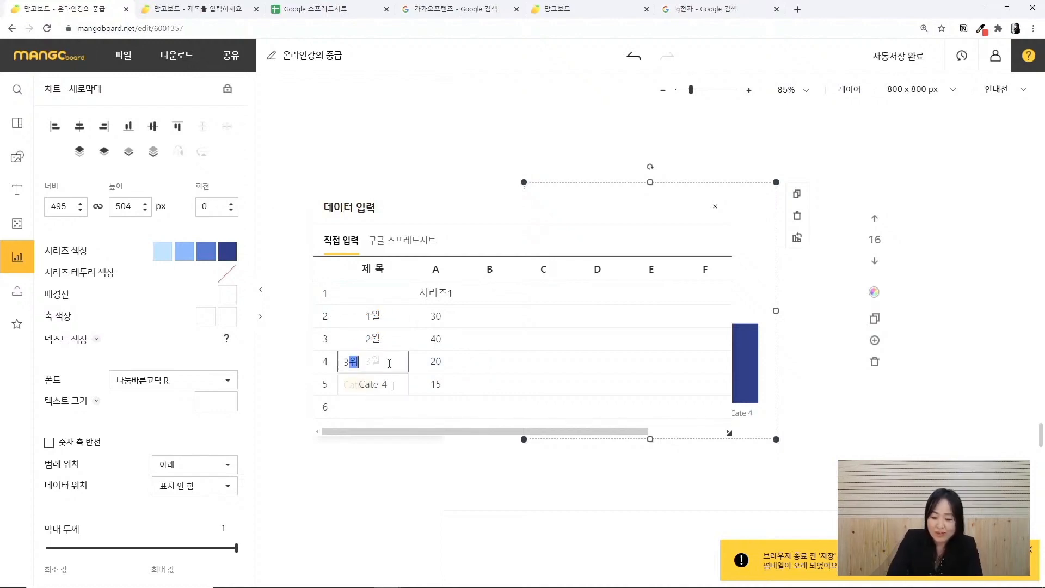
double_click(393, 384)
type("3")
key("BackSpace")
type("4월")
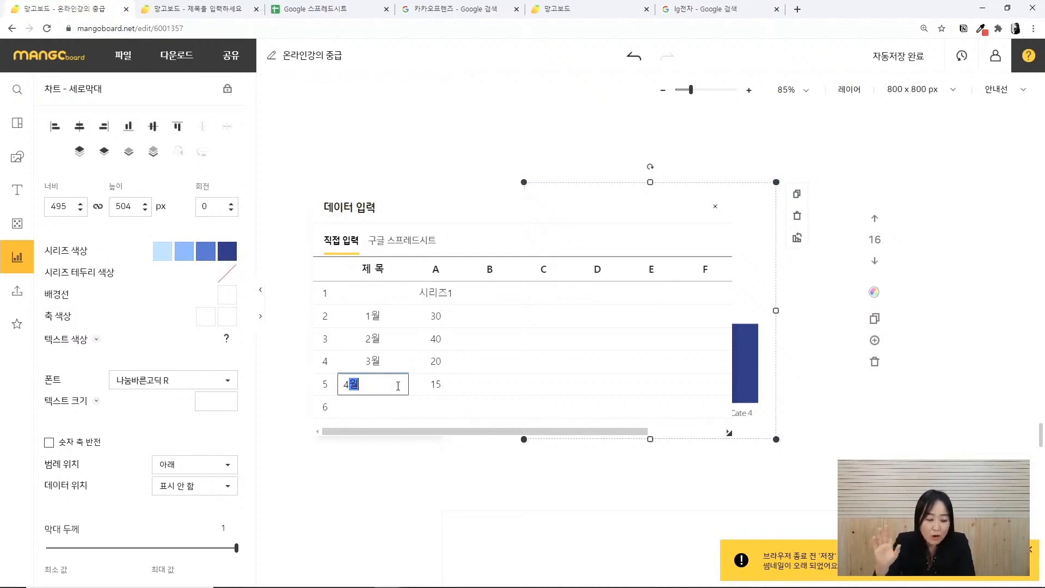
Add two more categories, 5월 and 6월, in rows 6 and 7 of the chart data
double_click(372, 408)
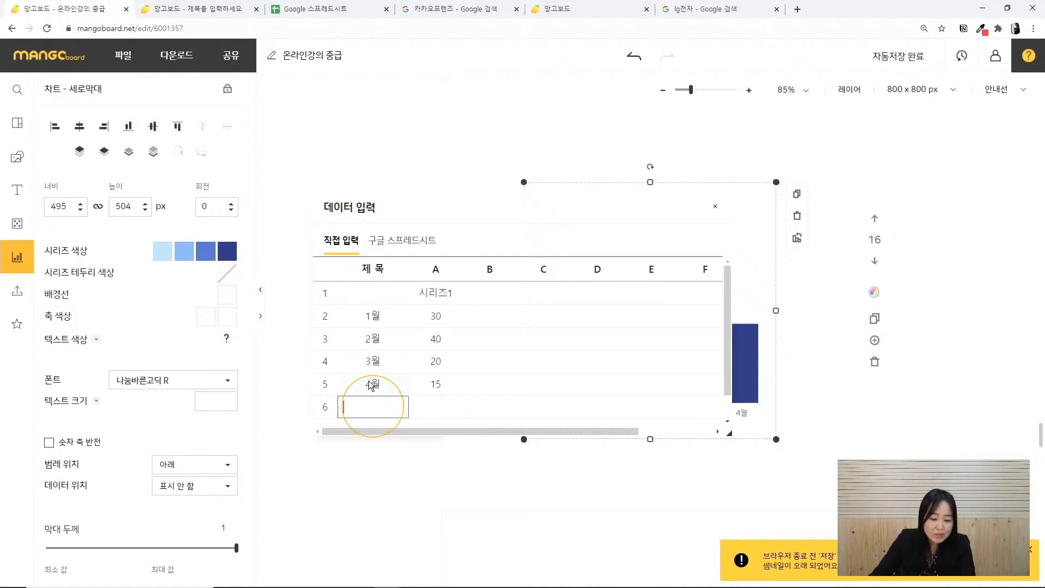
type("5워")
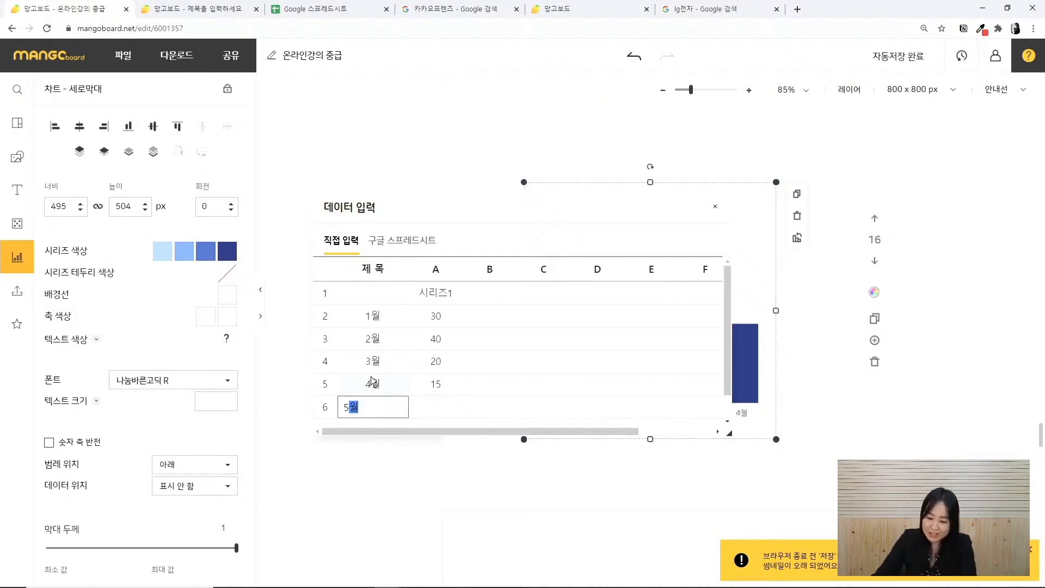
key("Return")
left_click(365, 398)
double_click(383, 410)
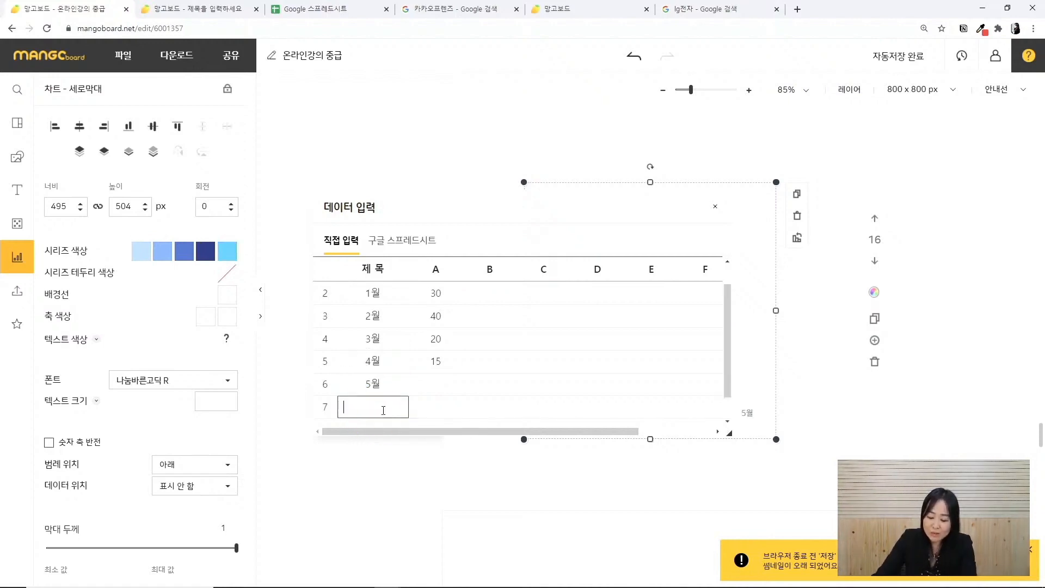
type("6월")
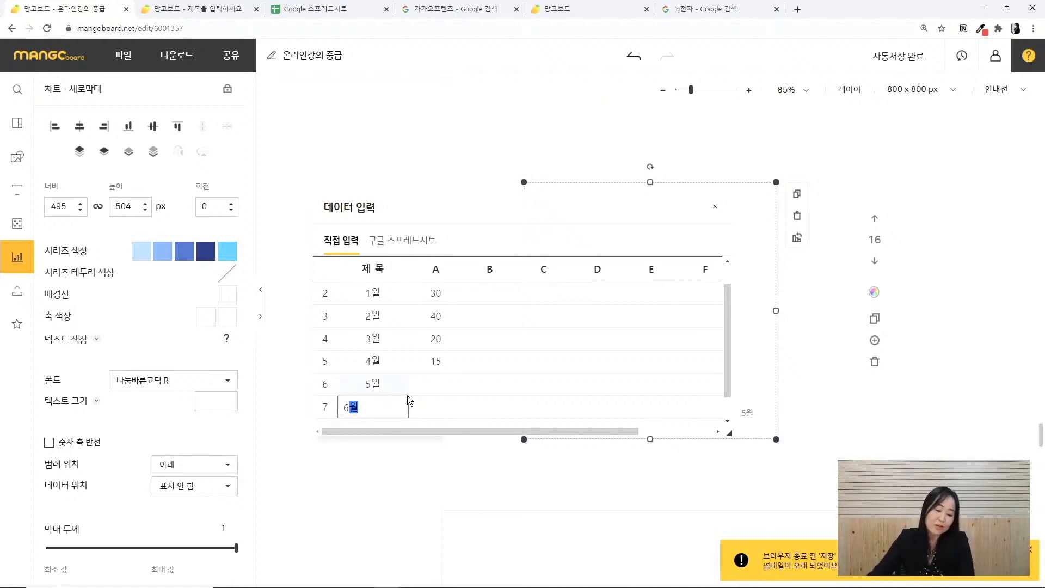
Enter 40 as the column A value for 5월 in the chart data
left_click(448, 388)
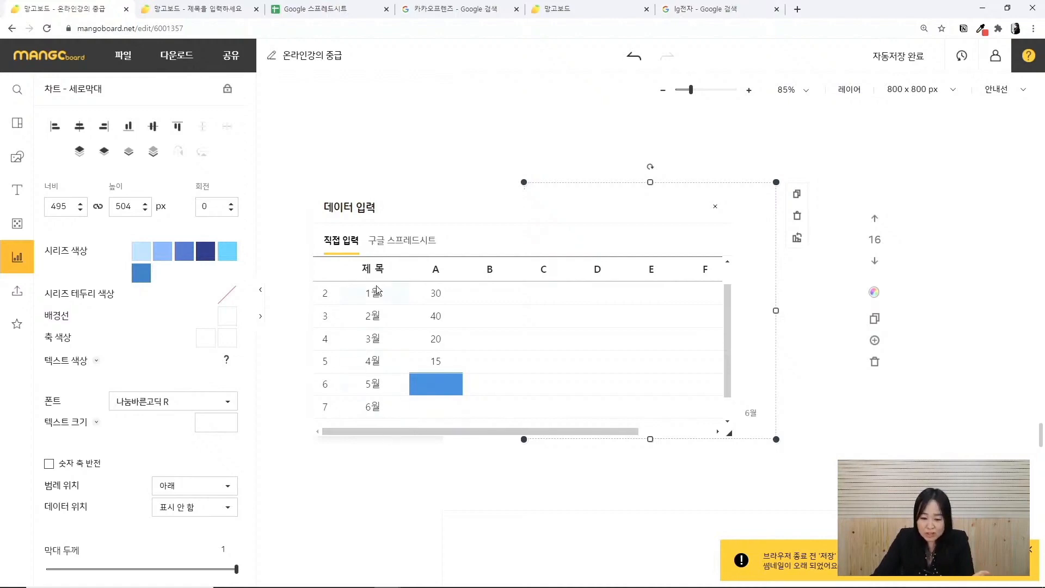
left_click(445, 386)
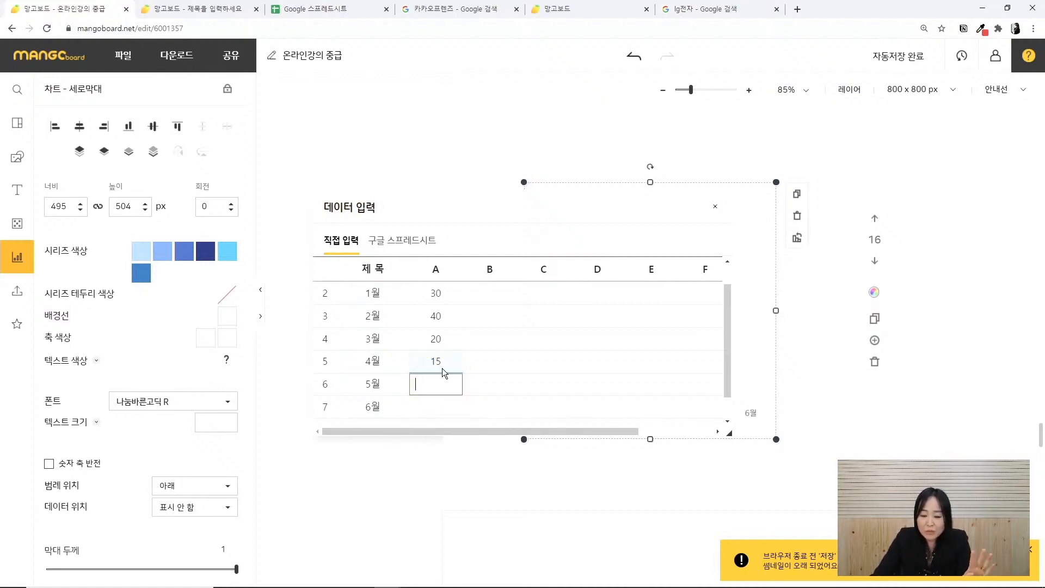
key("Up")
left_click(440, 385)
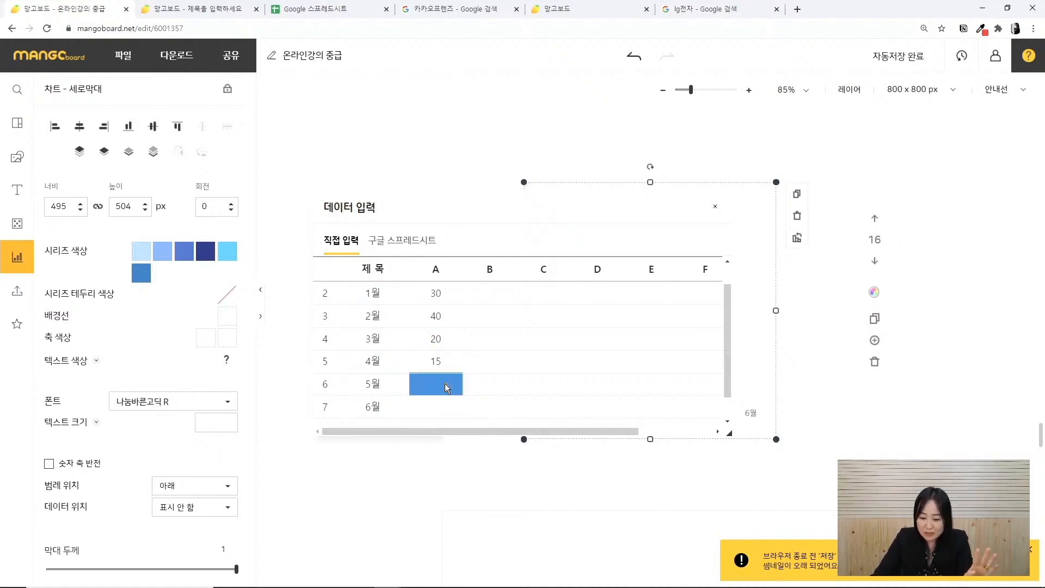
left_click(444, 384)
type("4")
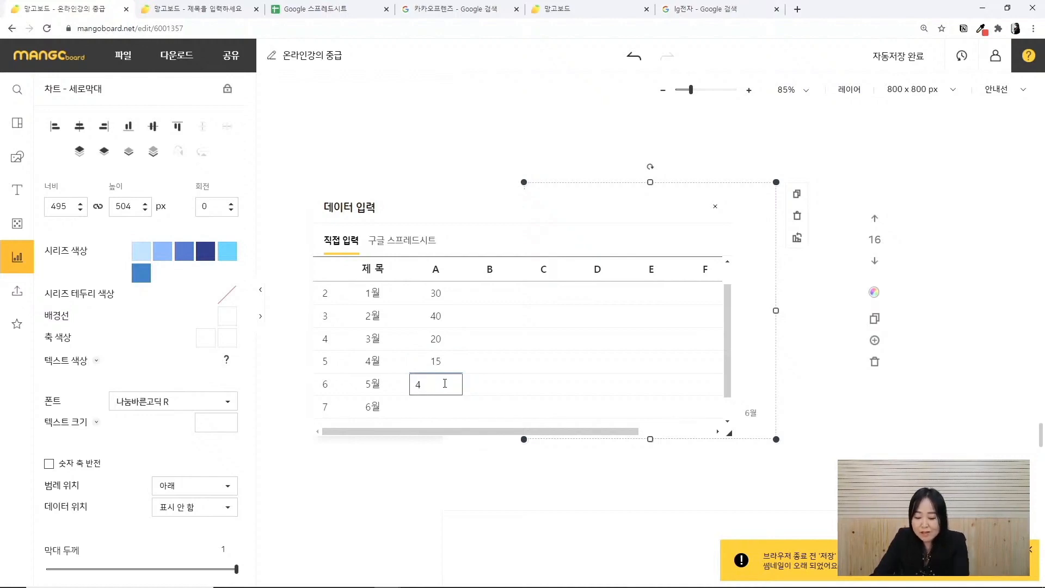
type("0")
Enter 60 as the column A value for 6월 and close the chart data entry
left_click(445, 407)
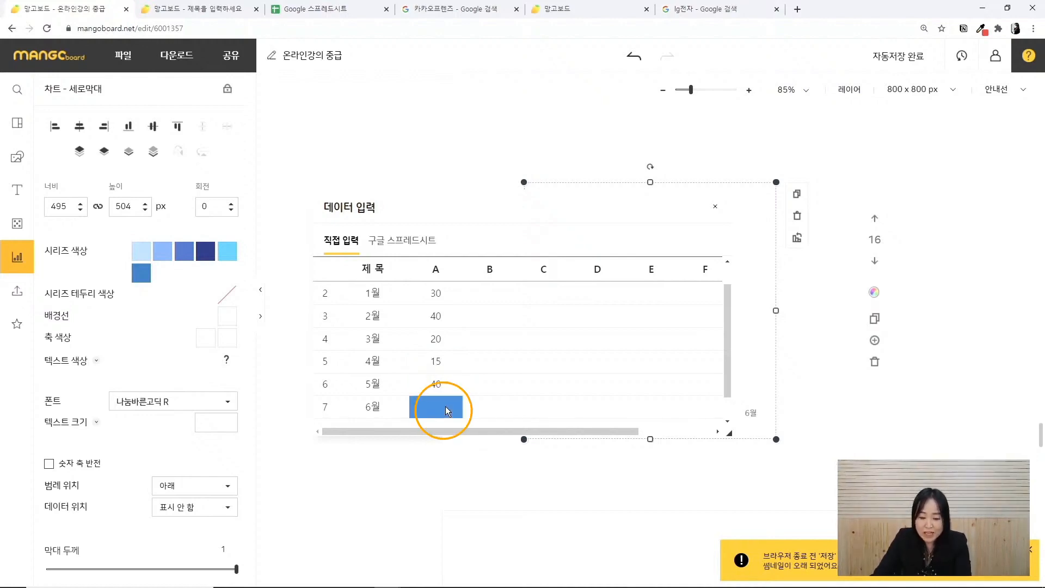
left_click(446, 406)
type("60")
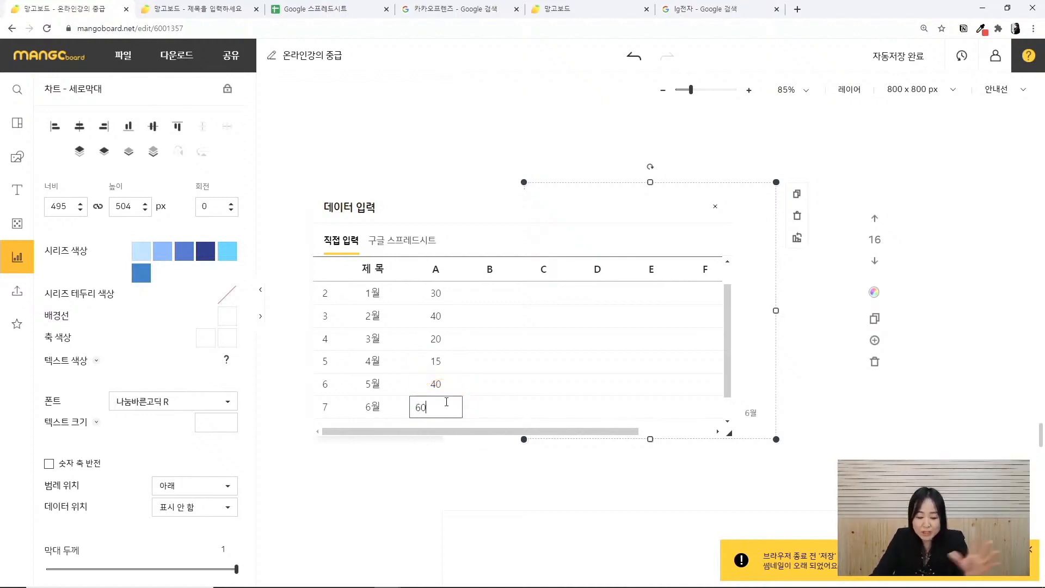
left_click(473, 407)
left_click(442, 405)
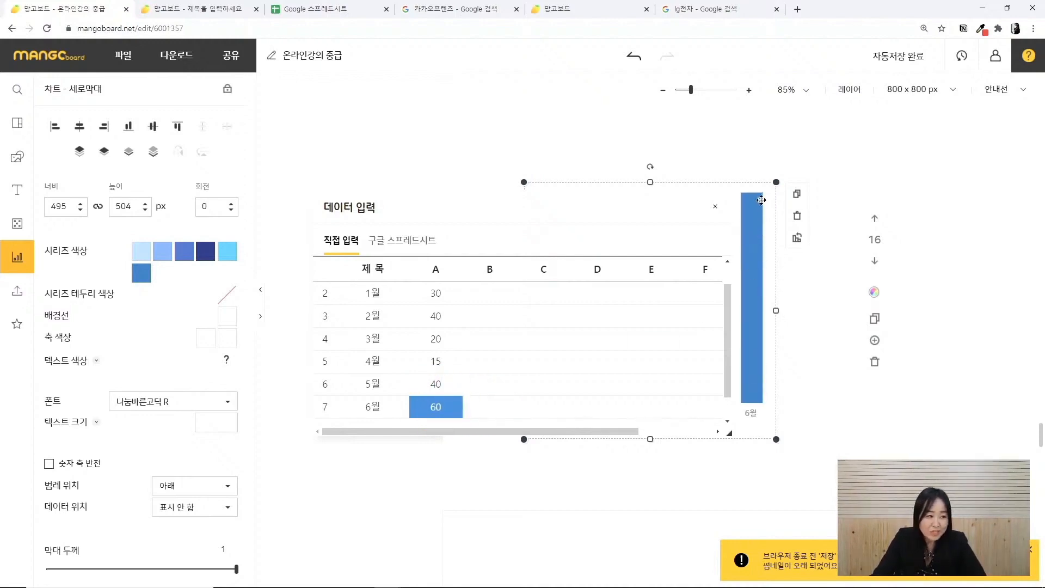
left_click(822, 133)
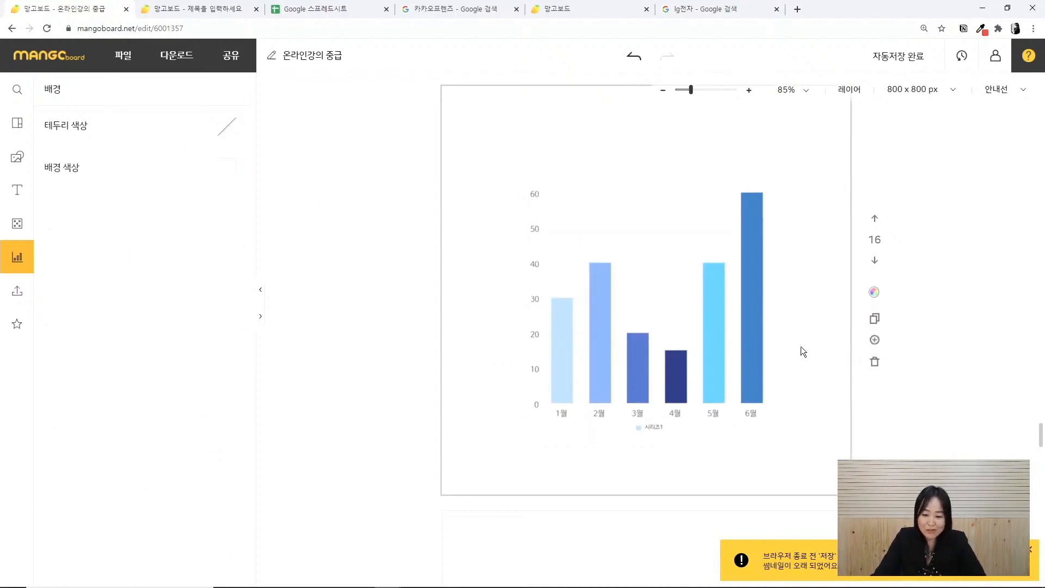
Widen the bar chart to about 610 px and recentre it on the page
left_click(739, 338)
left_click_drag(777, 308, 828, 308)
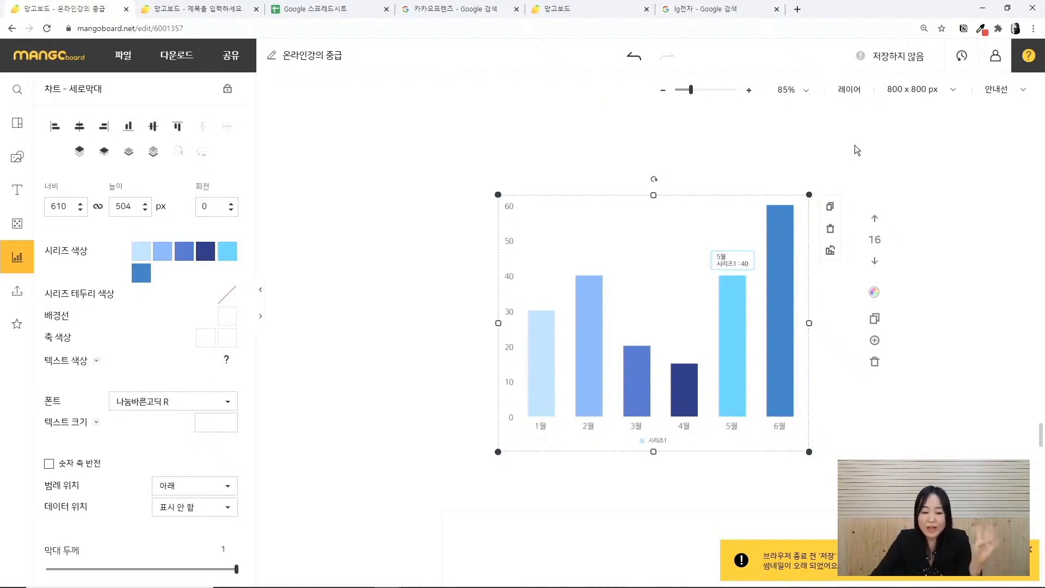
left_click(934, 456)
left_click(758, 396)
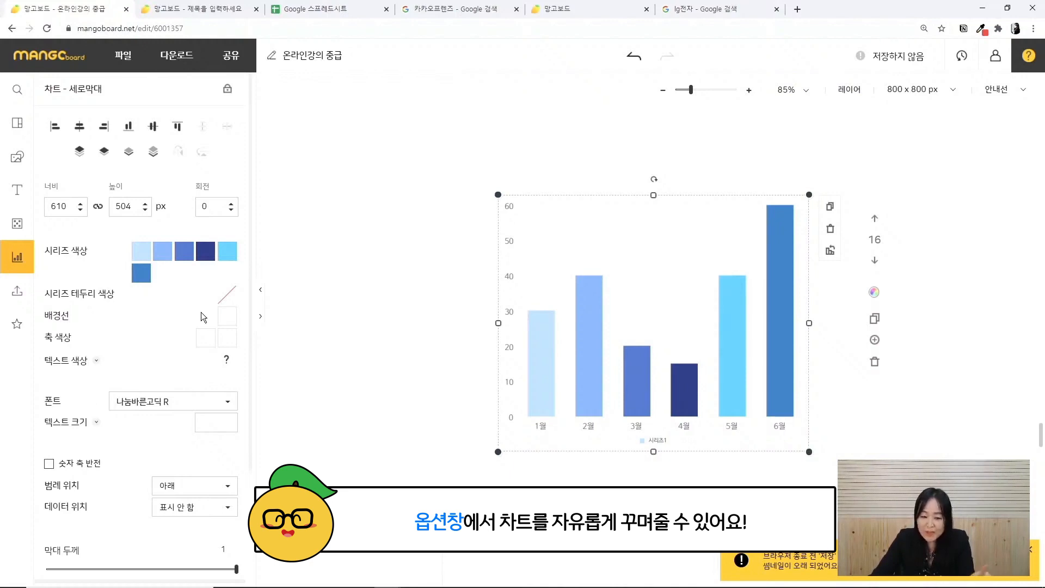
Remove the bar chart's background lines by setting their colour to 색상 없음
left_click(224, 325)
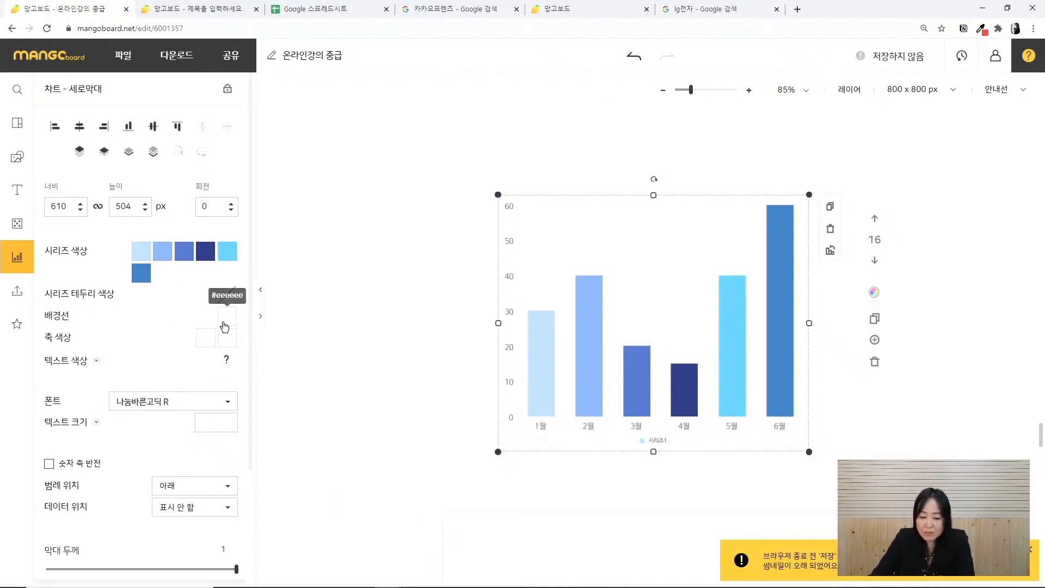
left_click(227, 326)
left_click(227, 325)
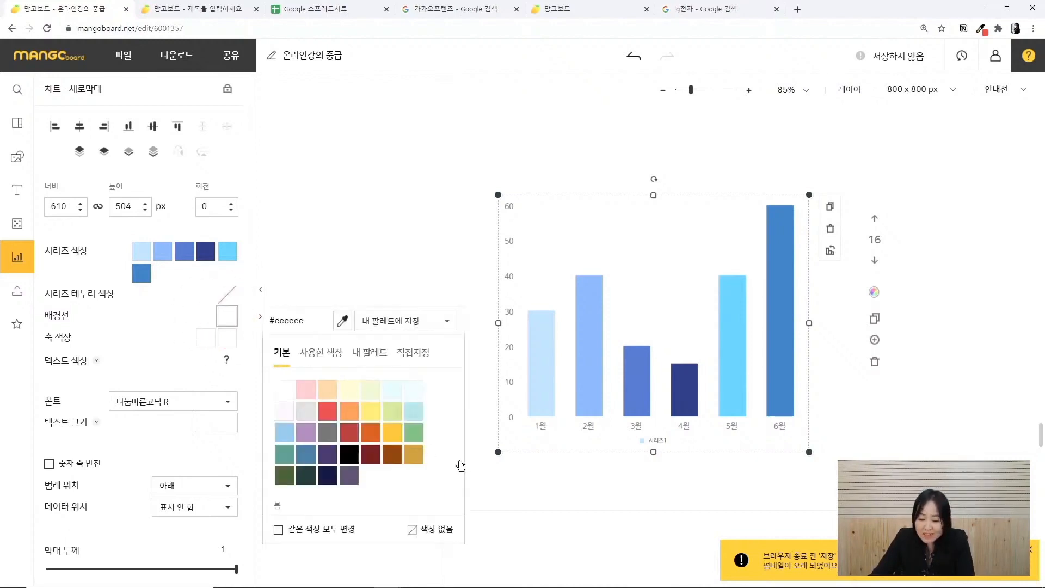
left_click(436, 532)
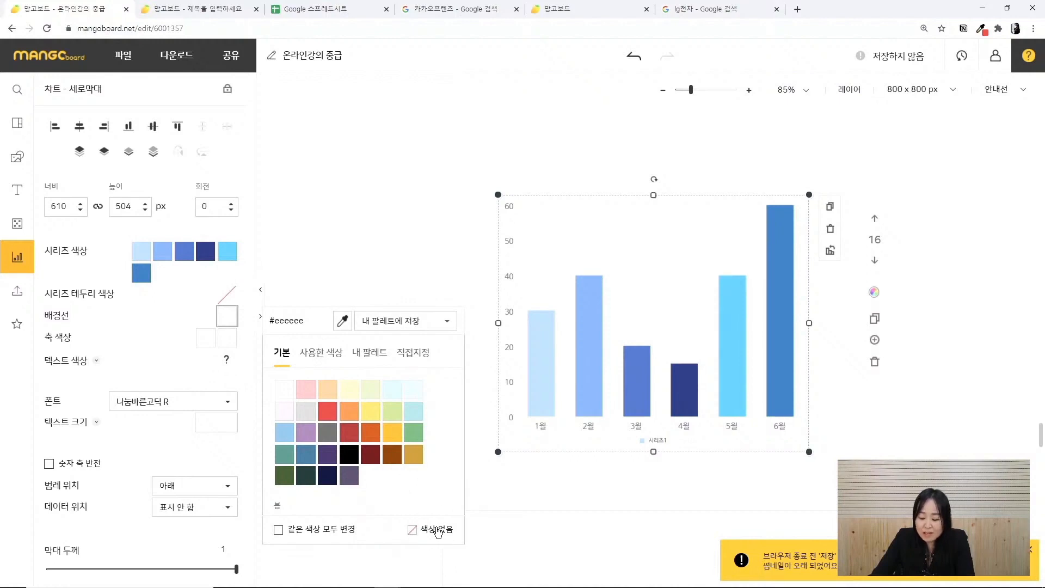
left_click(437, 531)
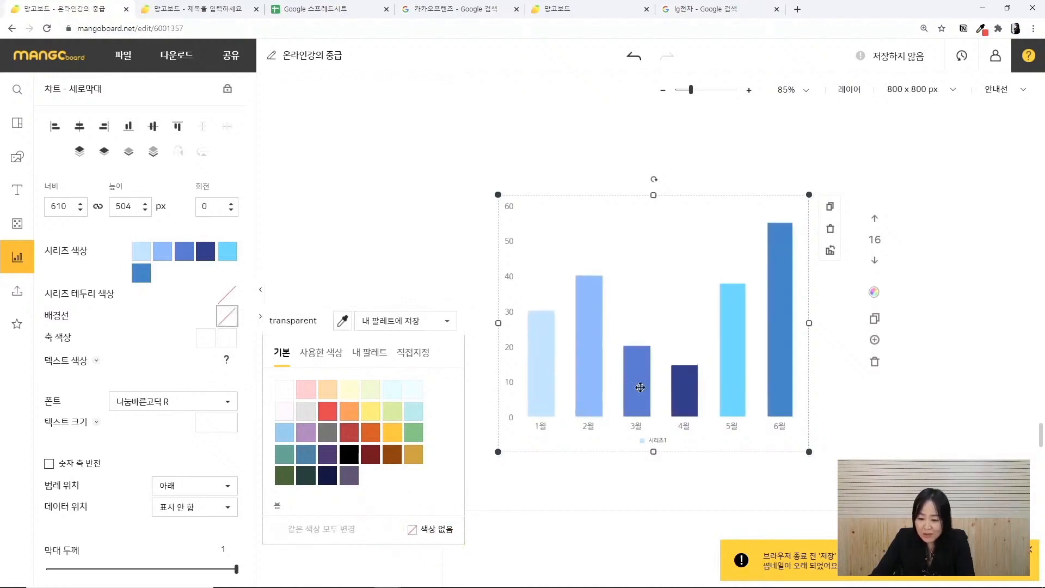
Set both axis colours of the bar chart to 색상 없음
left_click(206, 337)
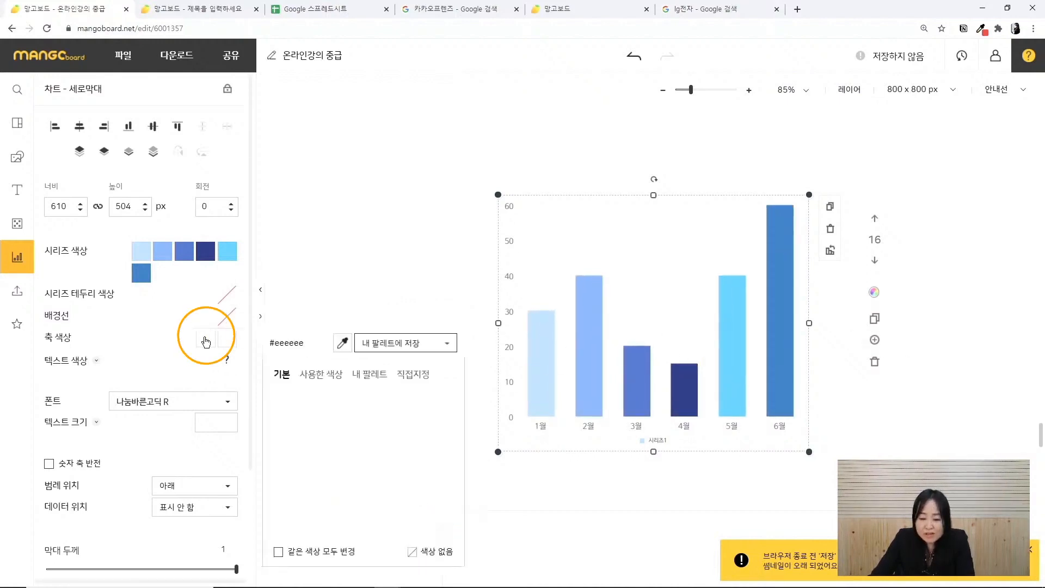
left_click(434, 552)
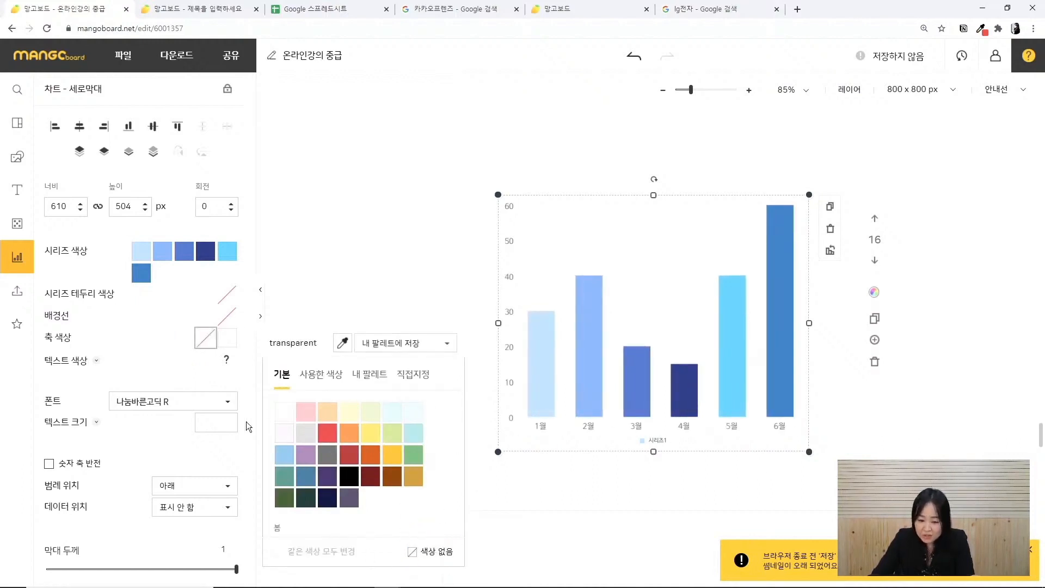
left_click(227, 338)
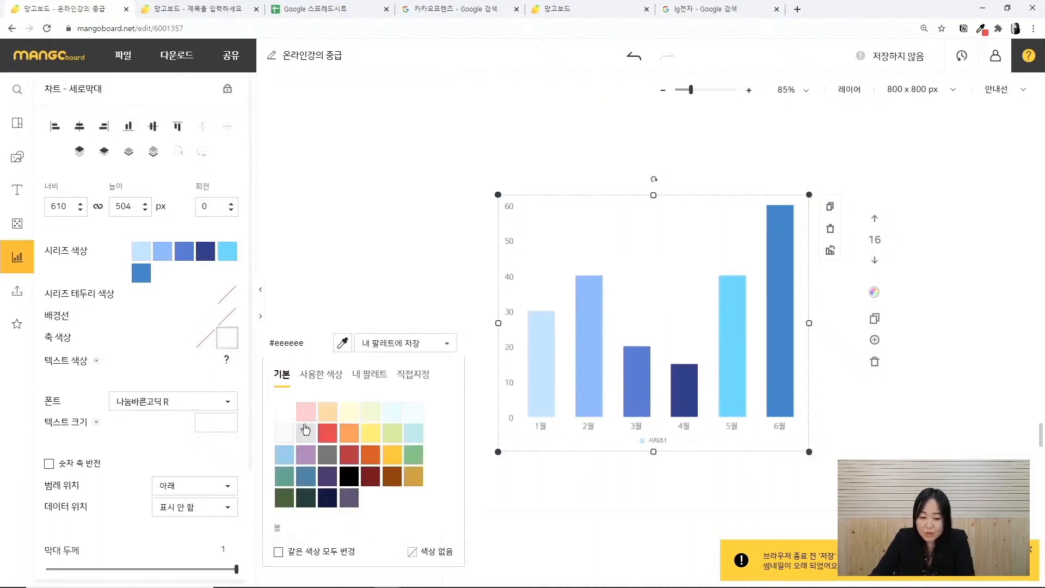
left_click(429, 554)
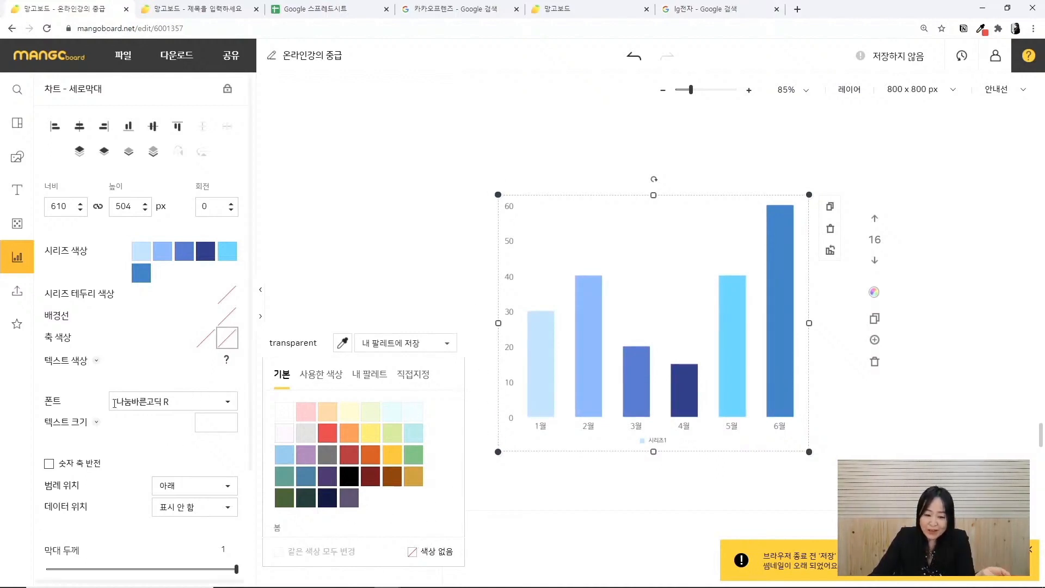
Hide the labels of both chart axes by setting their text colours to 색상 없음, and deselect the chart
left_click(84, 361)
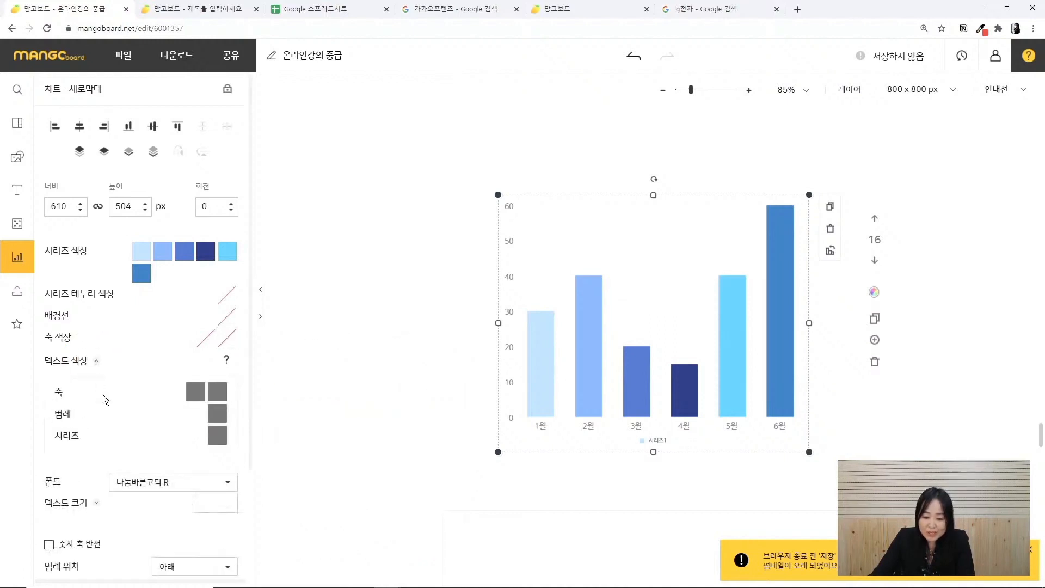
left_click(195, 402)
left_click(424, 572)
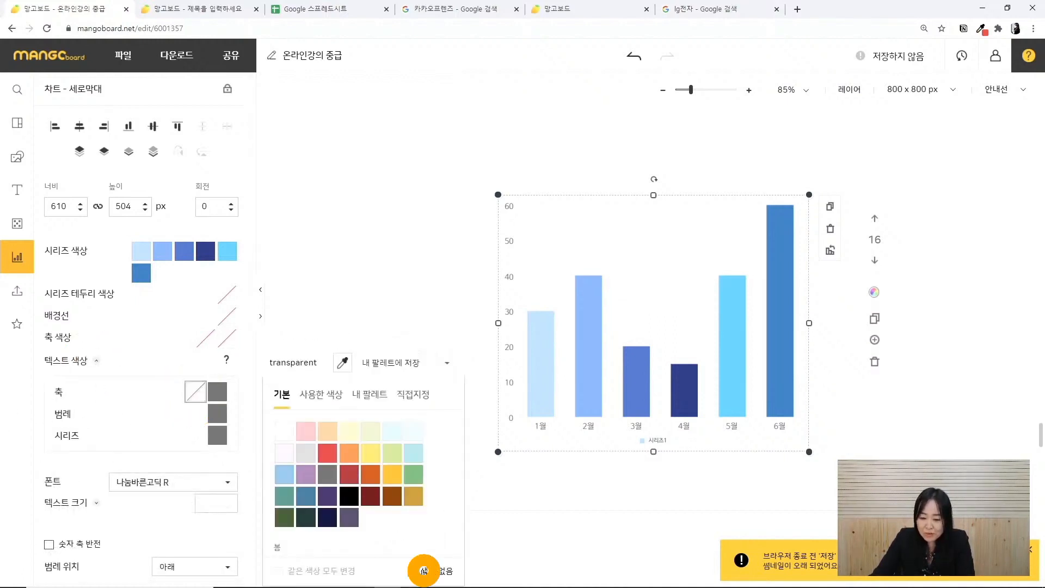
left_click(217, 391)
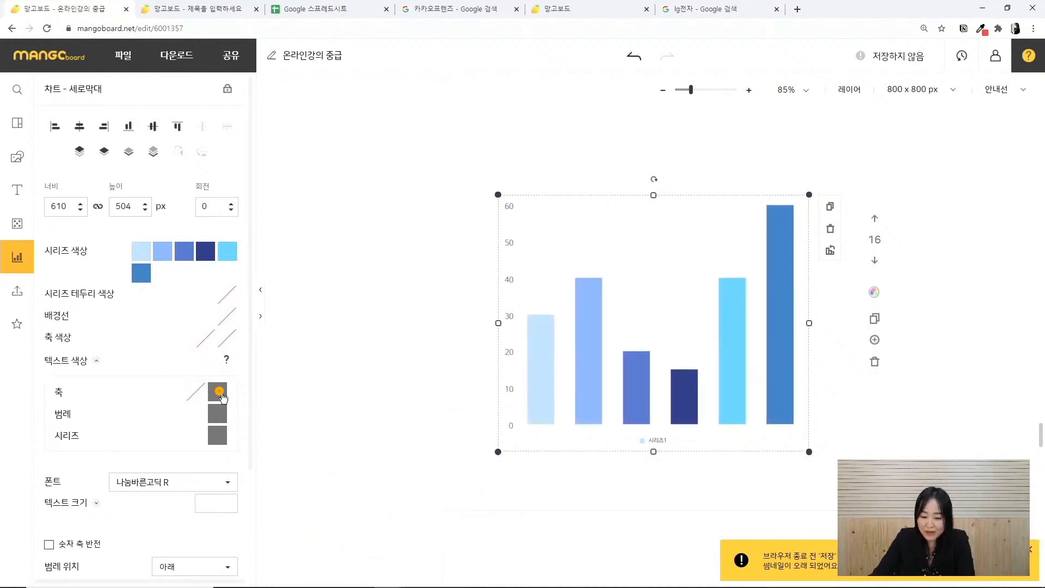
left_click(217, 391)
left_click(412, 570)
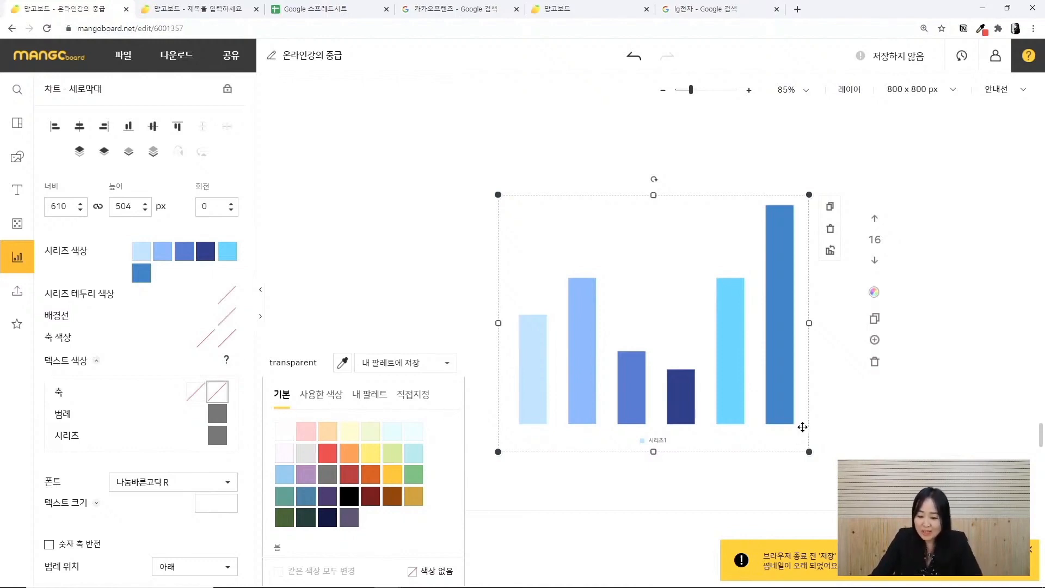
left_click(875, 410)
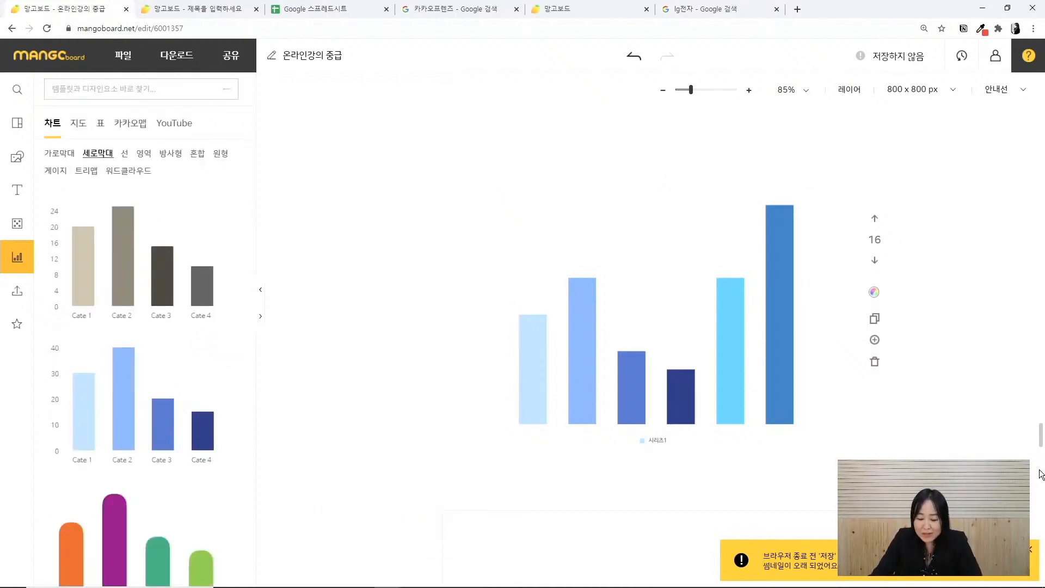
Set the bar chart's data position to 밖에 출력 so the values sit outside the bars, and deselect the chart
left_click(739, 415)
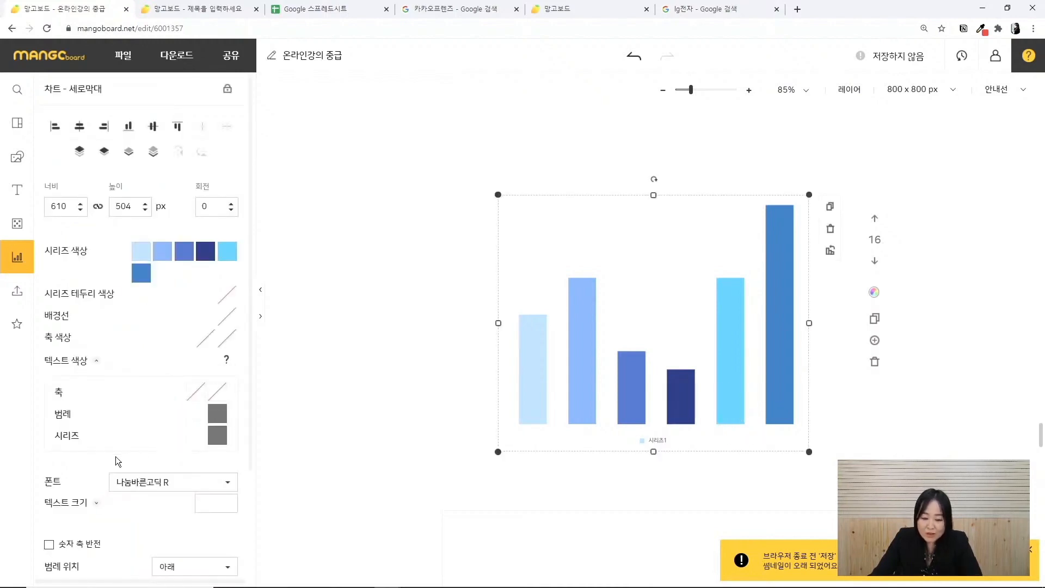
scroll(116, 457, "down", 1)
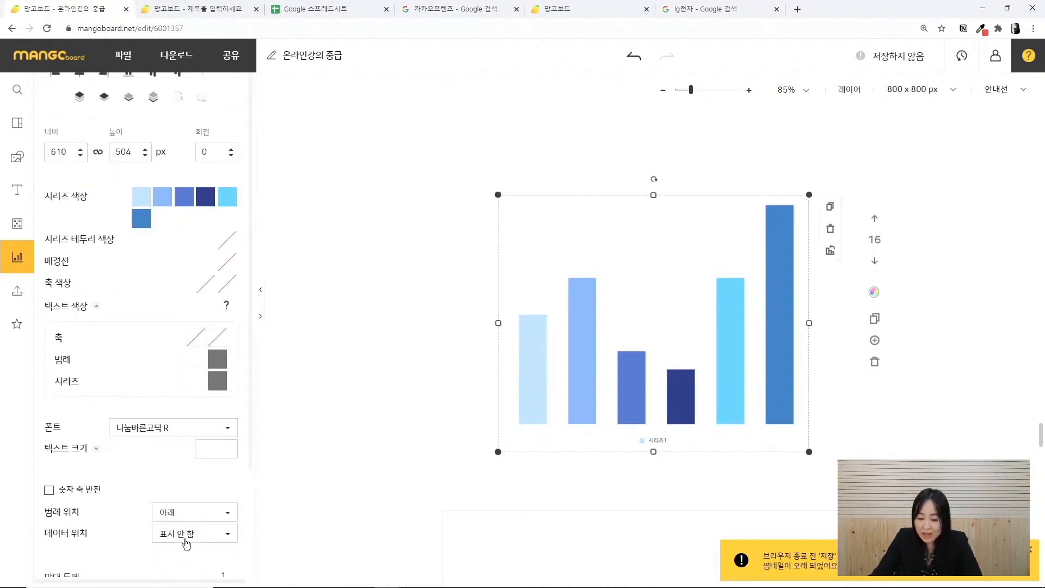
left_click(187, 539)
left_click(191, 449)
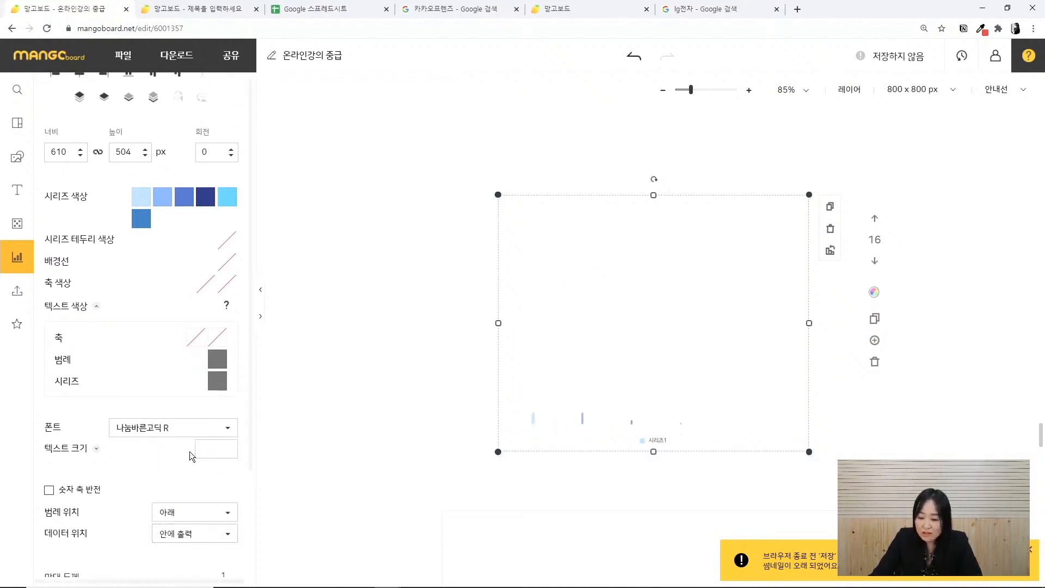
left_click(194, 535)
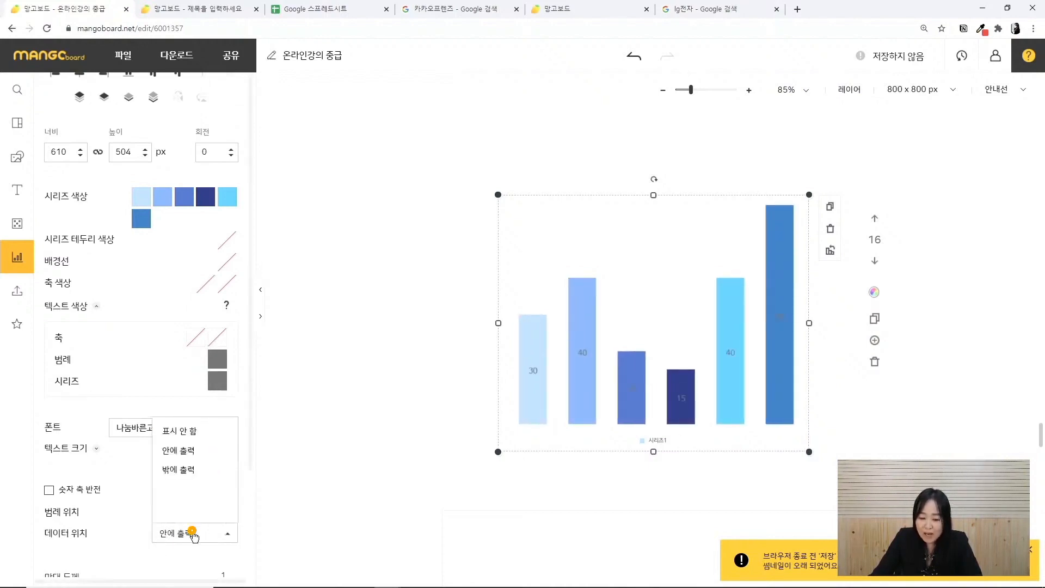
left_click(188, 473)
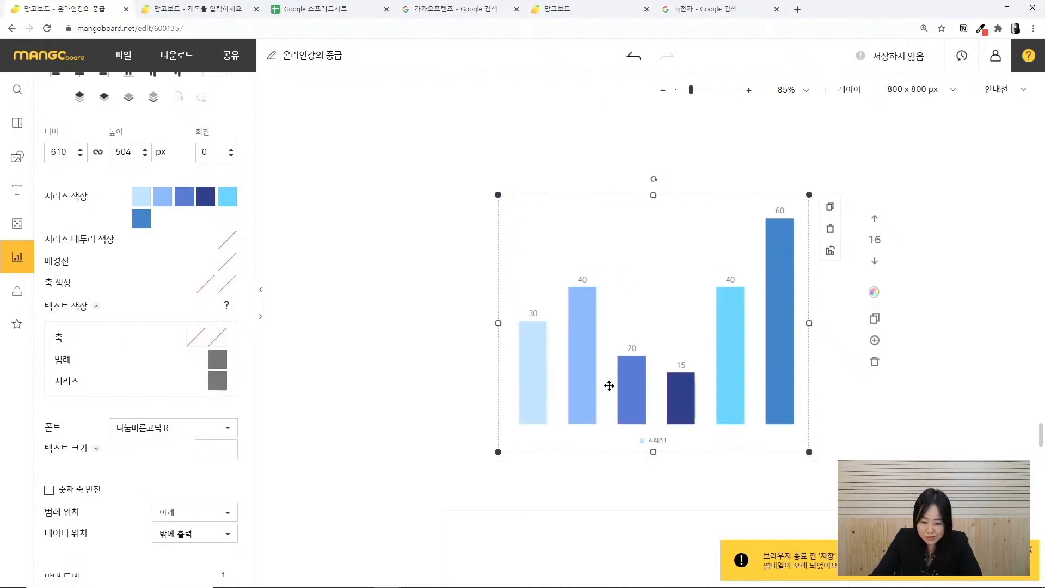
left_click(884, 423)
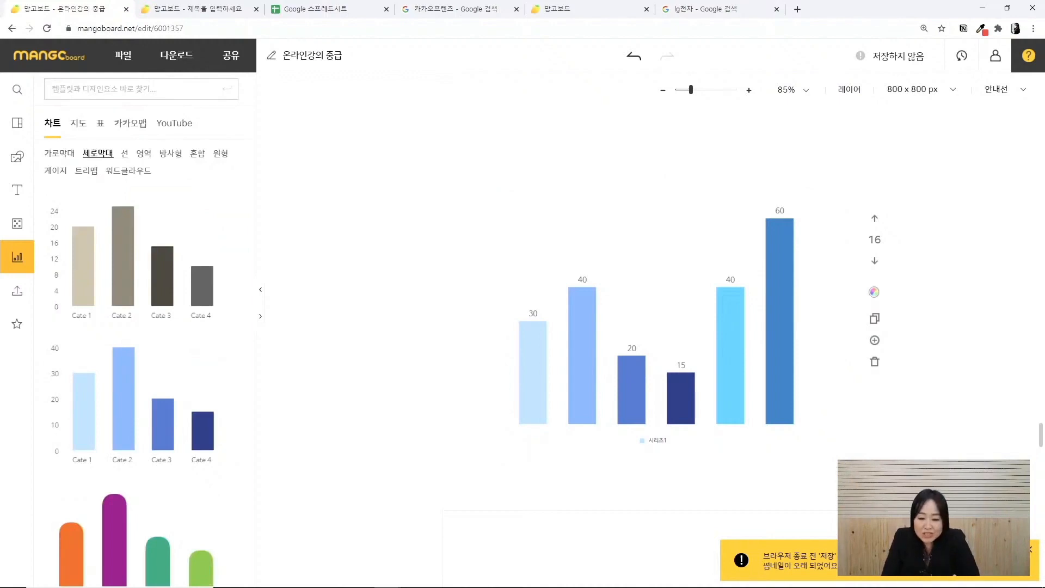
Dismiss the save reminder and open the bar chart's data entry at the 1월 value
left_click(700, 390)
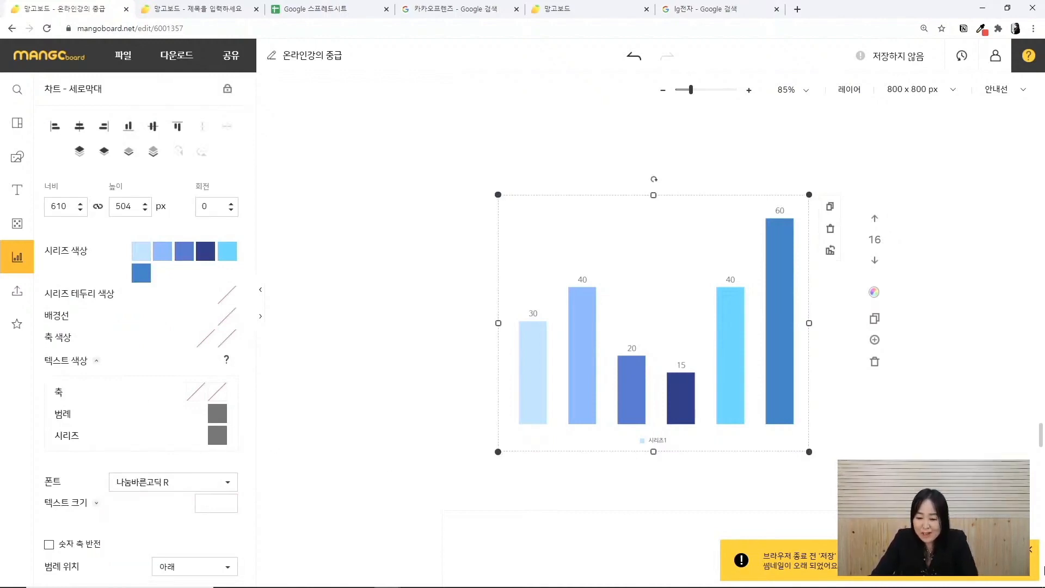
left_click(1031, 550)
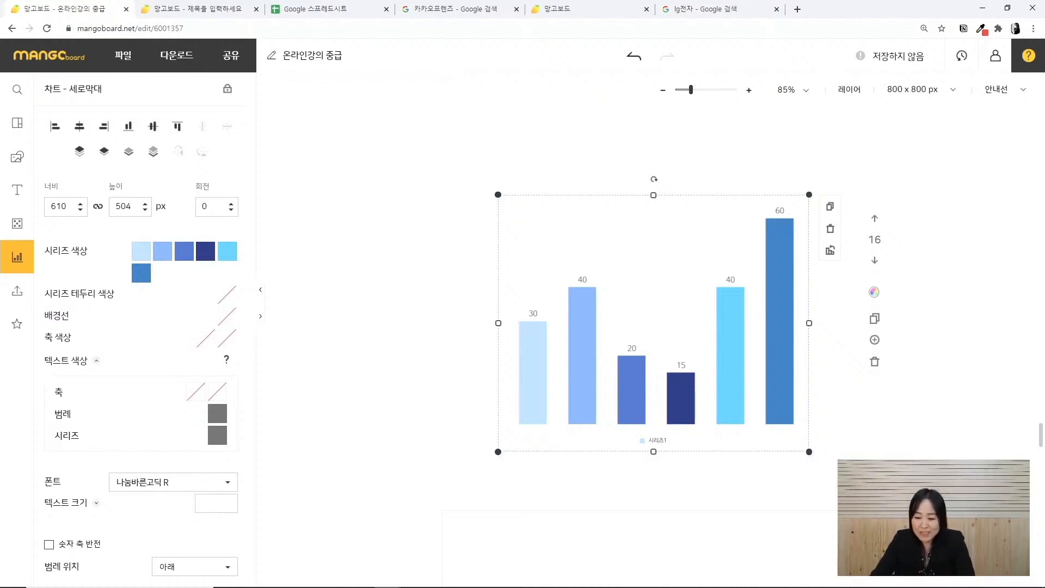
left_click(832, 252)
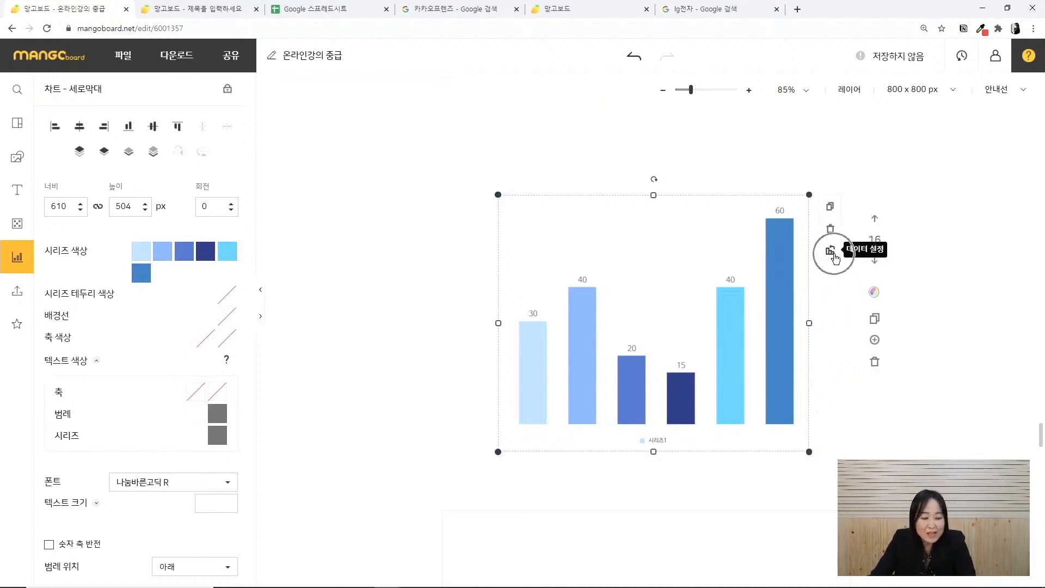
left_click(445, 384)
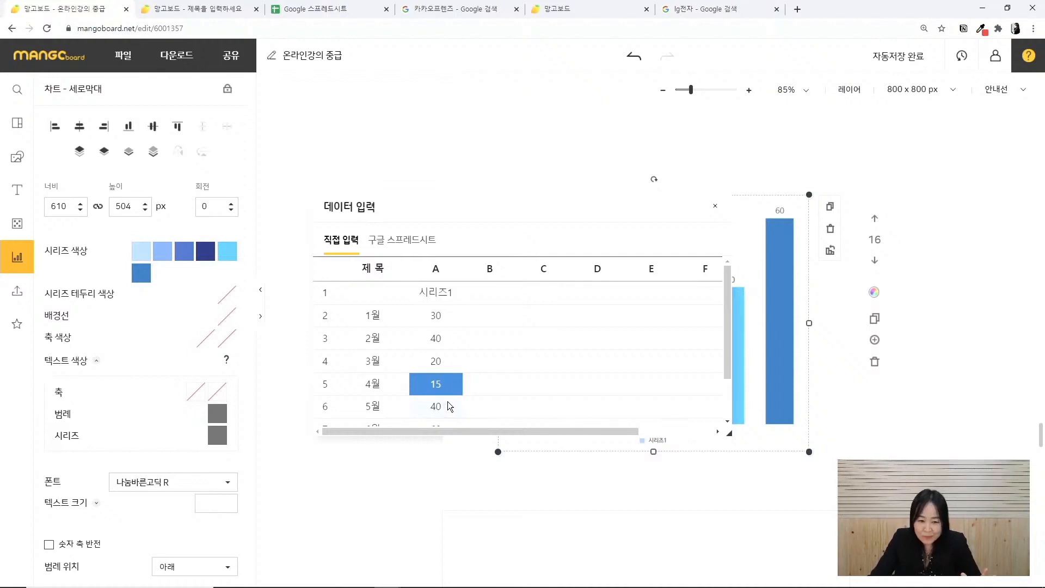
left_click(434, 314)
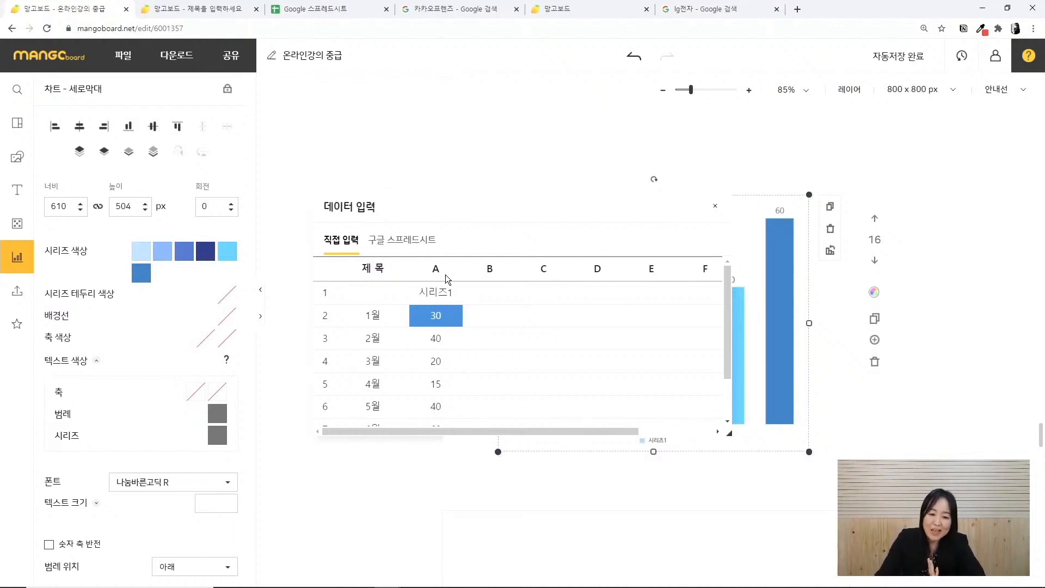
Switch to Google Sheets and open the 포스팅현황 spreadsheet
left_click(315, 9)
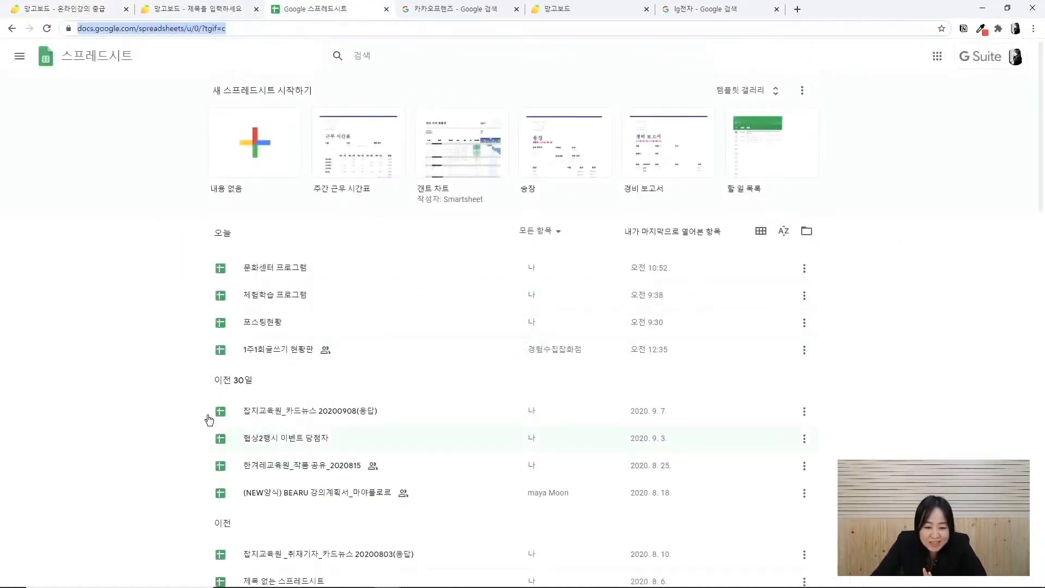
left_click(529, 318)
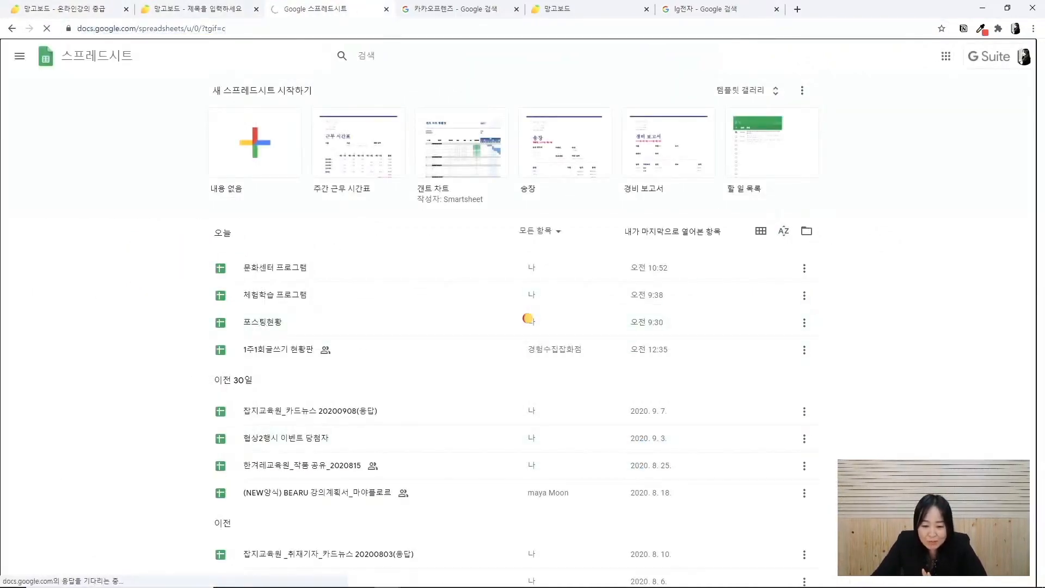
left_click(259, 326)
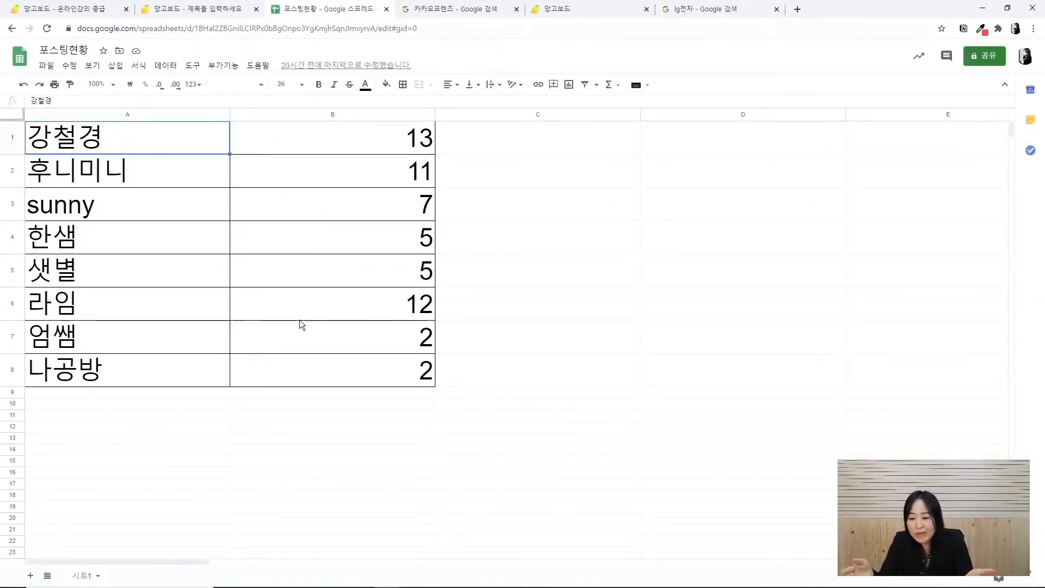
Look up Google Sheets among the Google apps in a new browser tab and return to the 포스팅현황 spreadsheet
left_click(796, 9)
left_click(1001, 76)
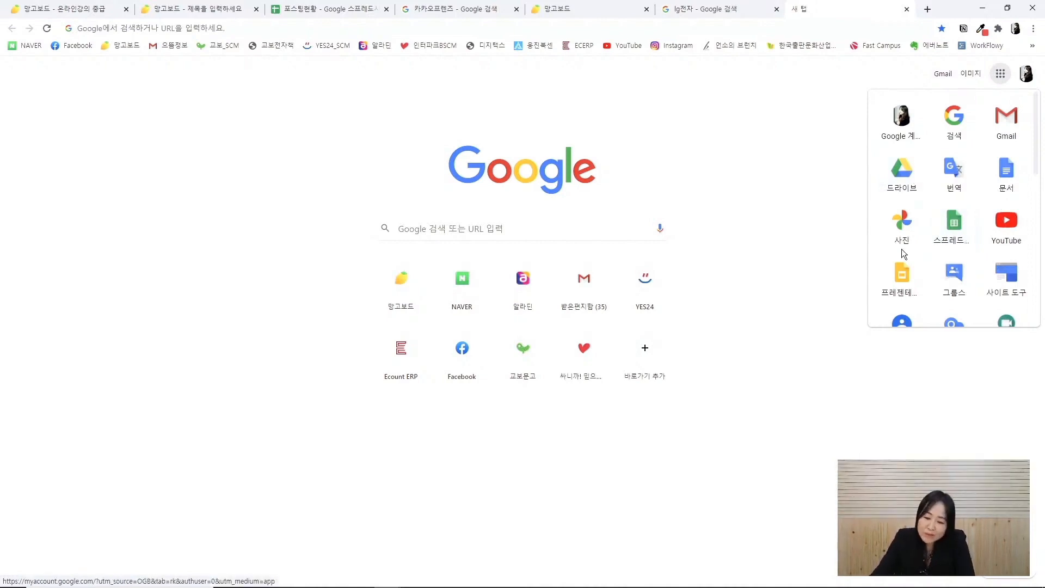
left_click(326, 11)
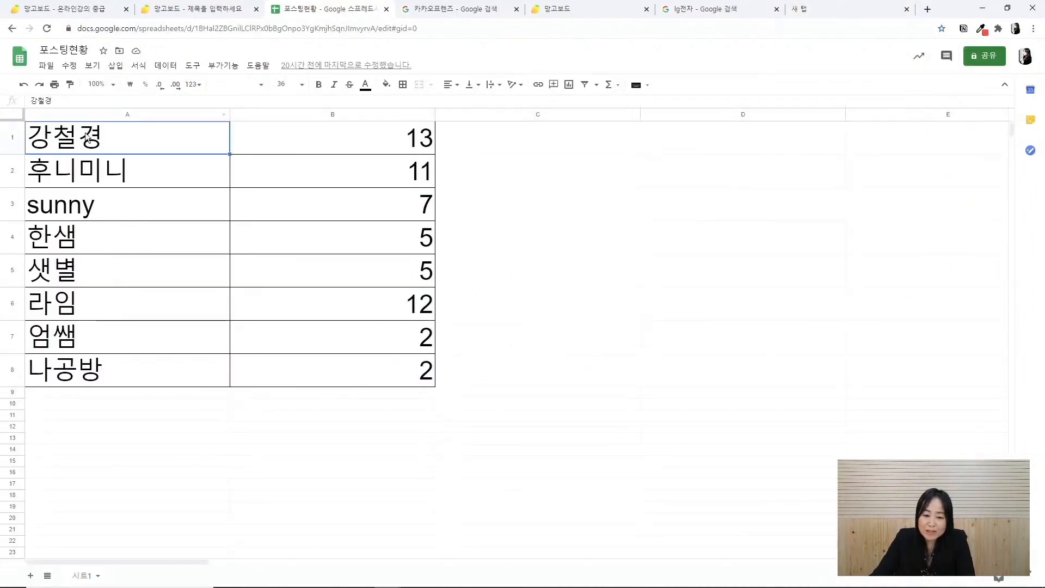
Examine the names in column A and the numbers in column B across rows 1 to 8 of the spreadsheet
left_click(126, 304)
left_click(111, 339)
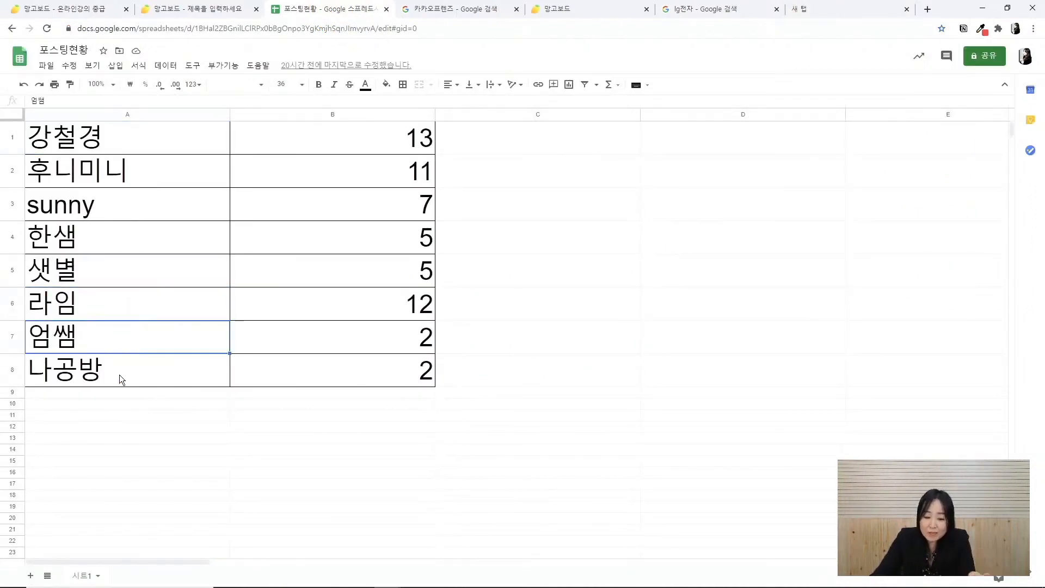
left_click(120, 375)
left_click(398, 273)
left_click(406, 238)
left_click(406, 203)
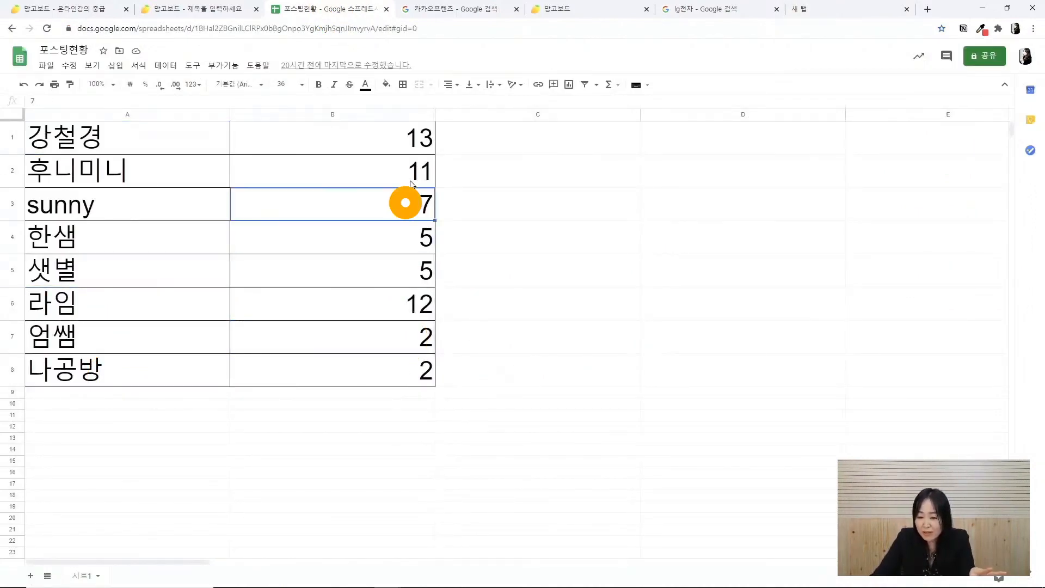
left_click_drag(122, 139, 379, 332)
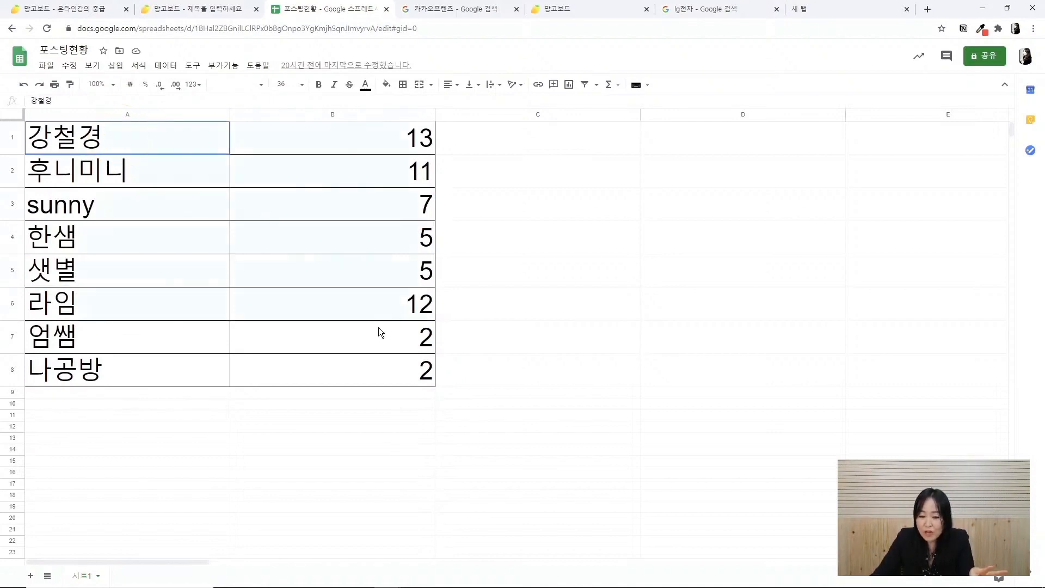
left_click_drag(396, 385, 403, 387)
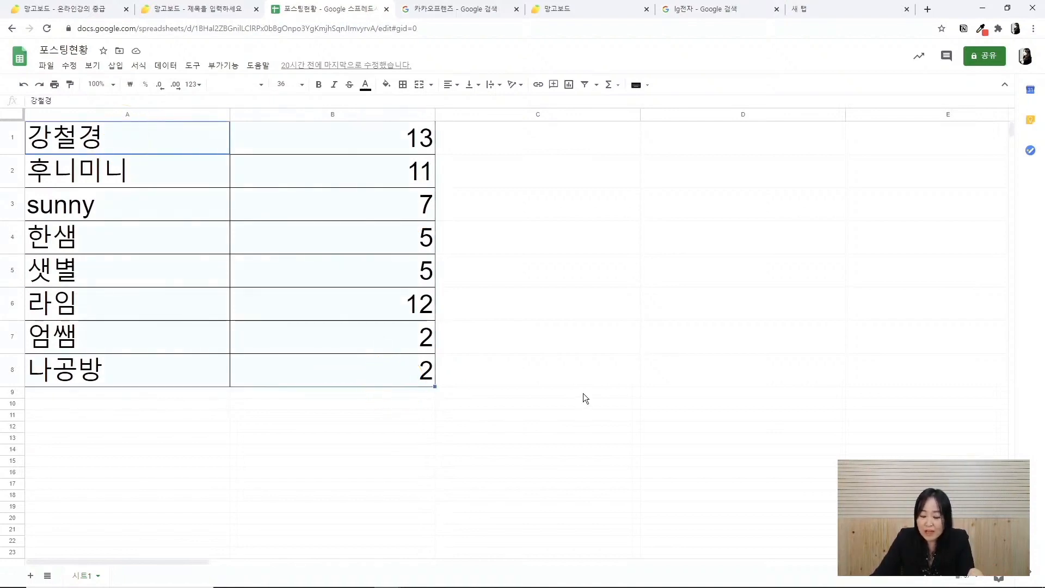
left_click(551, 407)
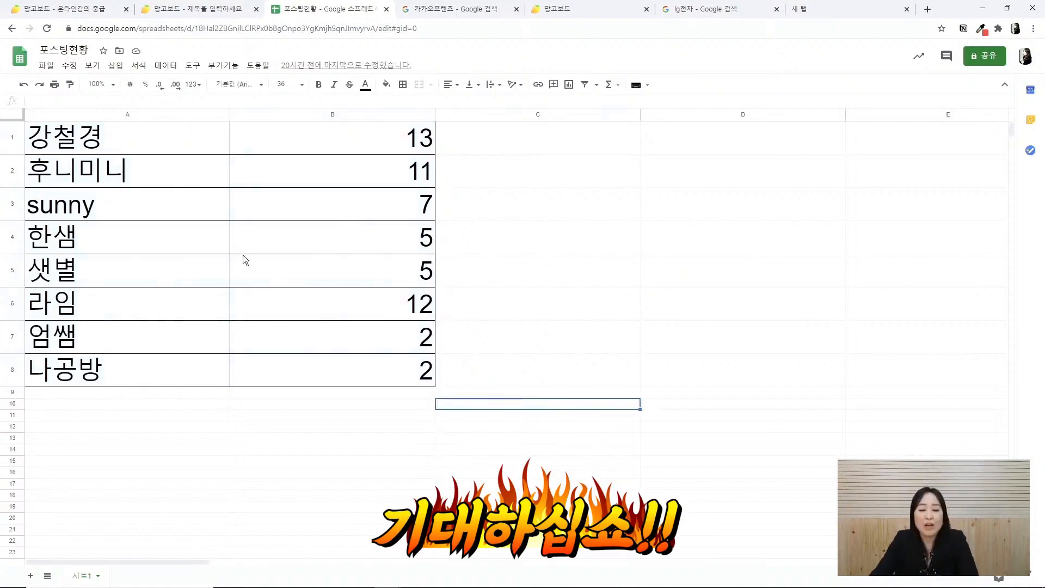
Stop the existing web publication of the 포스팅현황 spreadsheet and close the publishing settings
left_click(46, 70)
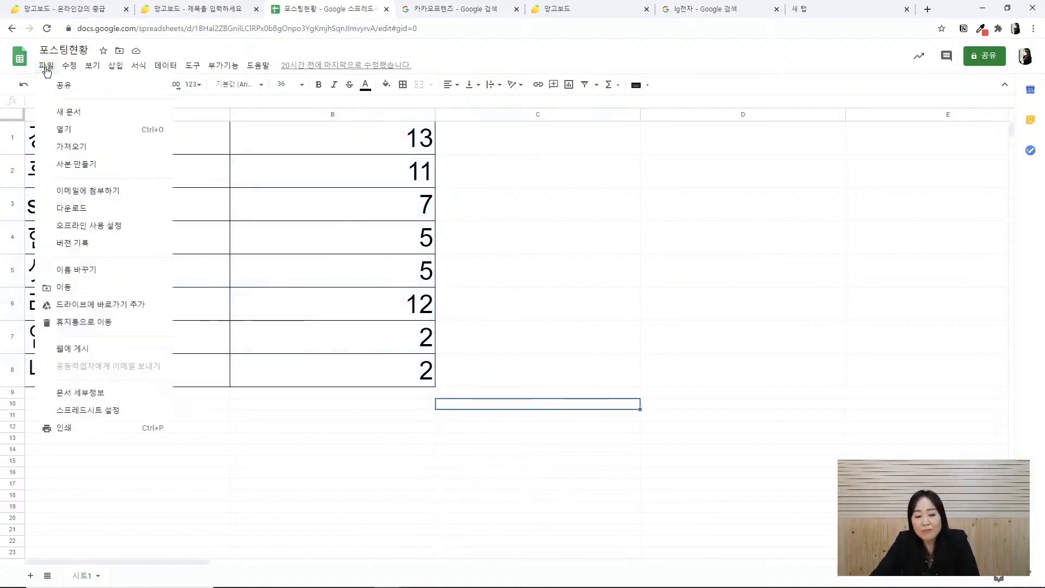
left_click(90, 350)
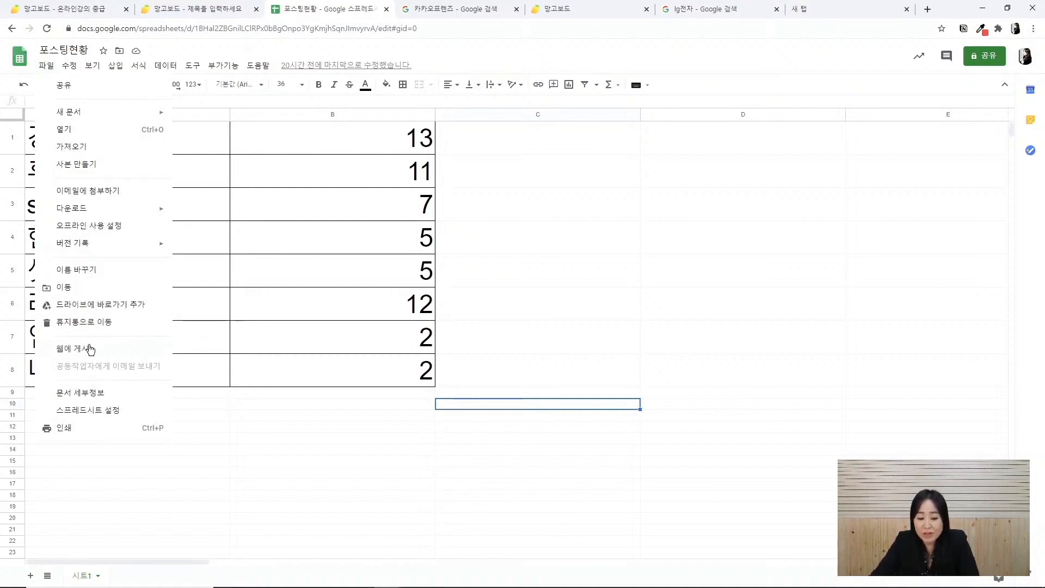
left_click(90, 350)
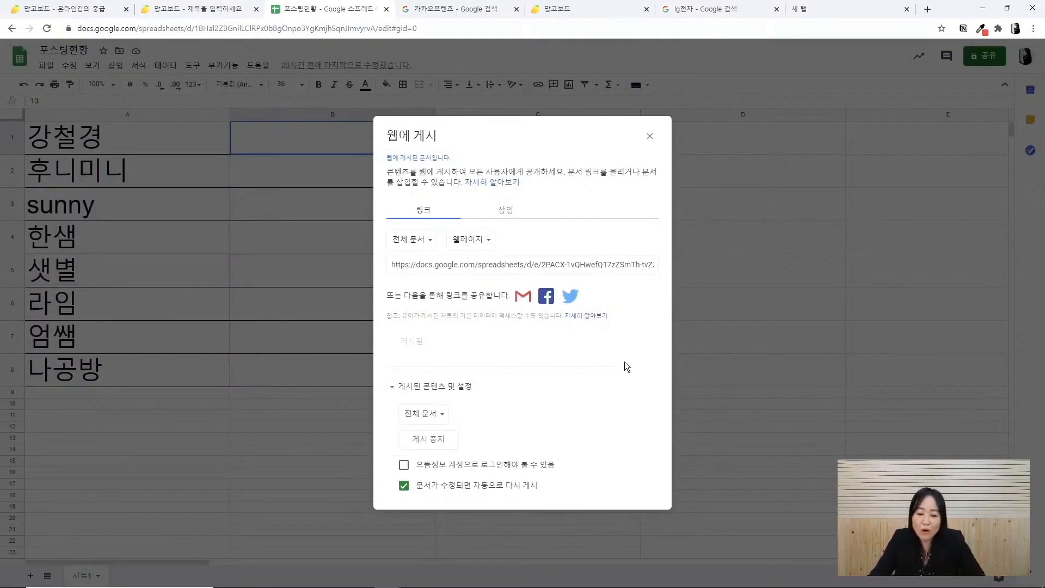
left_click(428, 438)
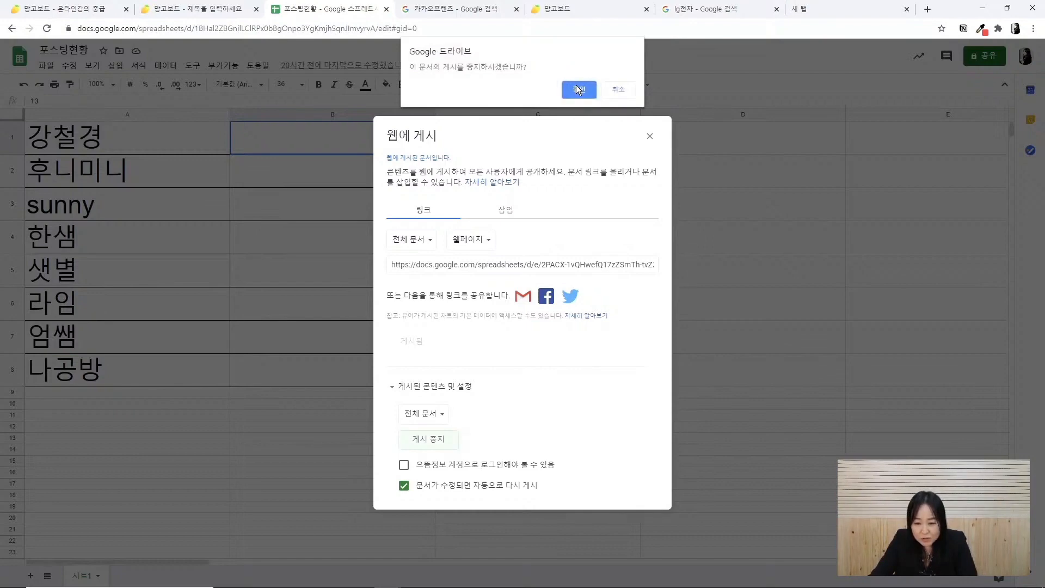
left_click(574, 86)
left_click(649, 173)
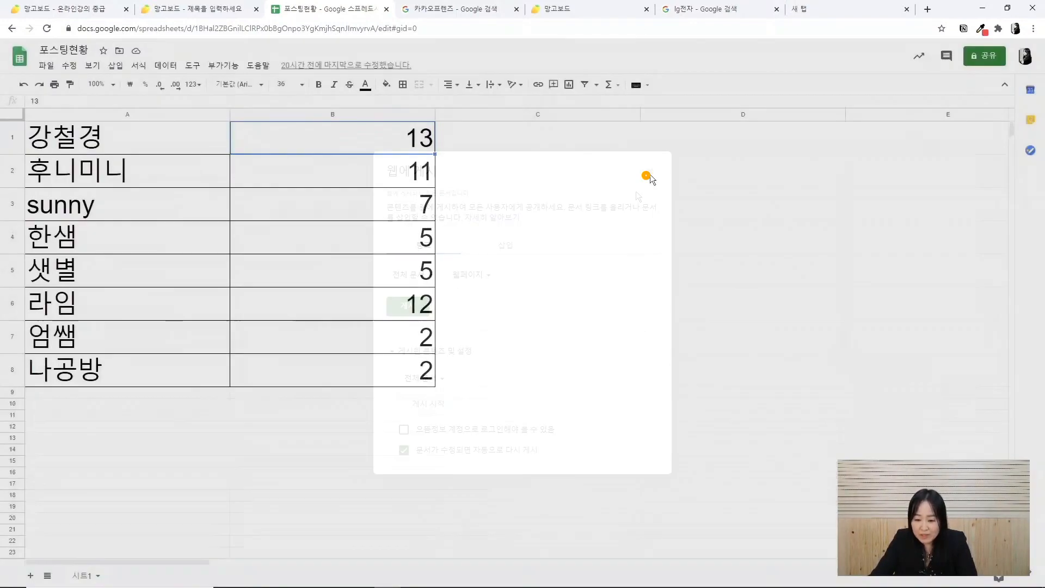
Publish the entire 포스팅현황 document to the web as a web page and close the publishing dialog
left_click(47, 70)
left_click(73, 350)
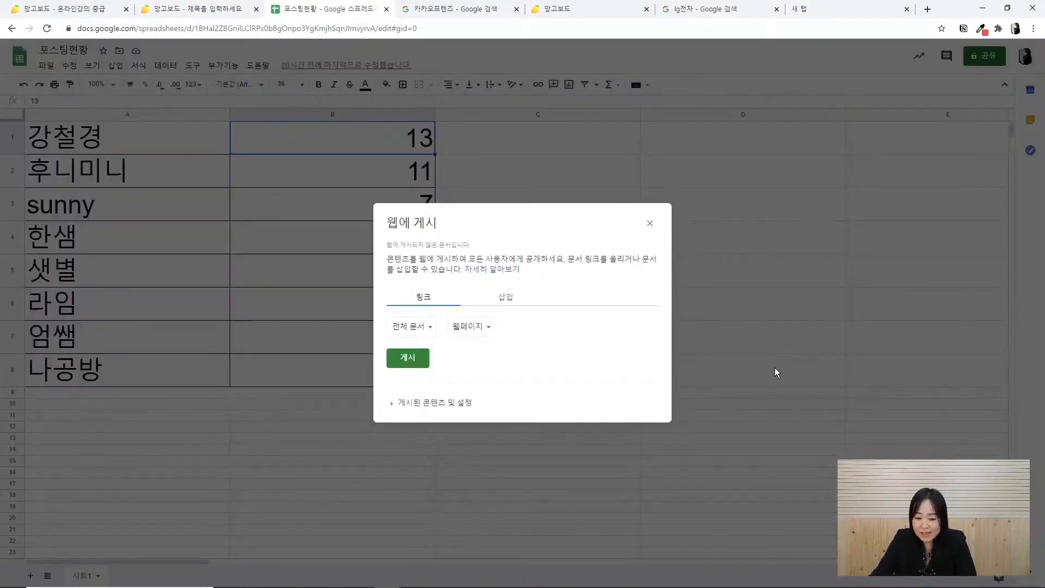
left_click(412, 363)
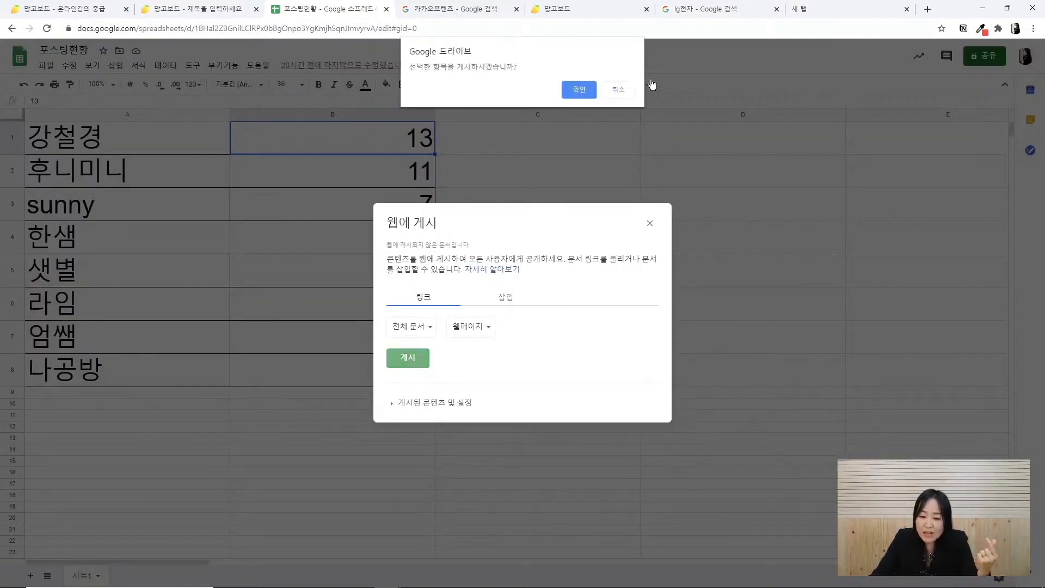
left_click(583, 93)
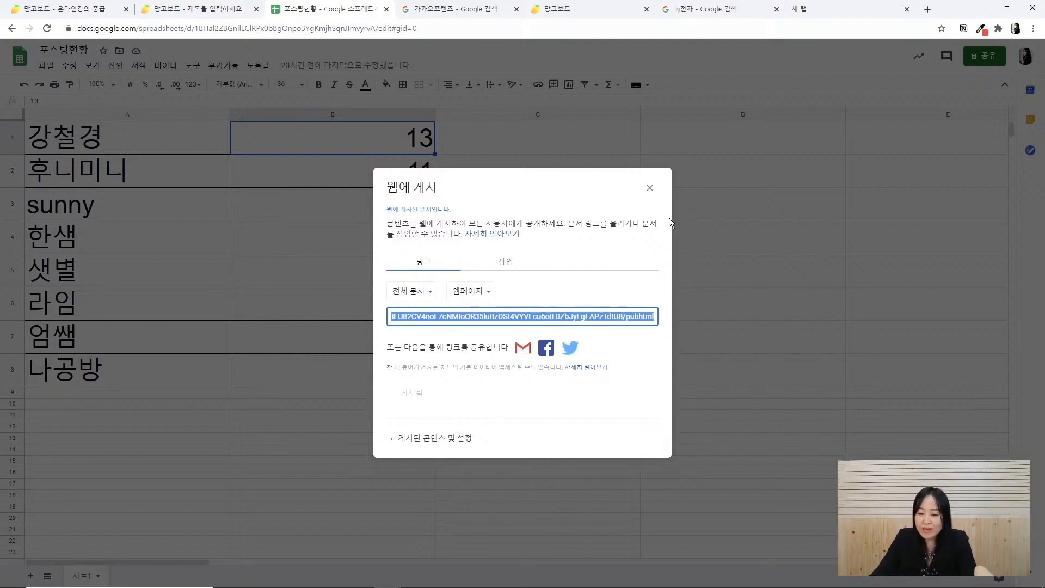
left_click(649, 189)
Copy the spreadsheet's browser address, switch to the 온라인강의 중급 design in Mangoboard and dismiss the chart's data entry
left_click(449, 29)
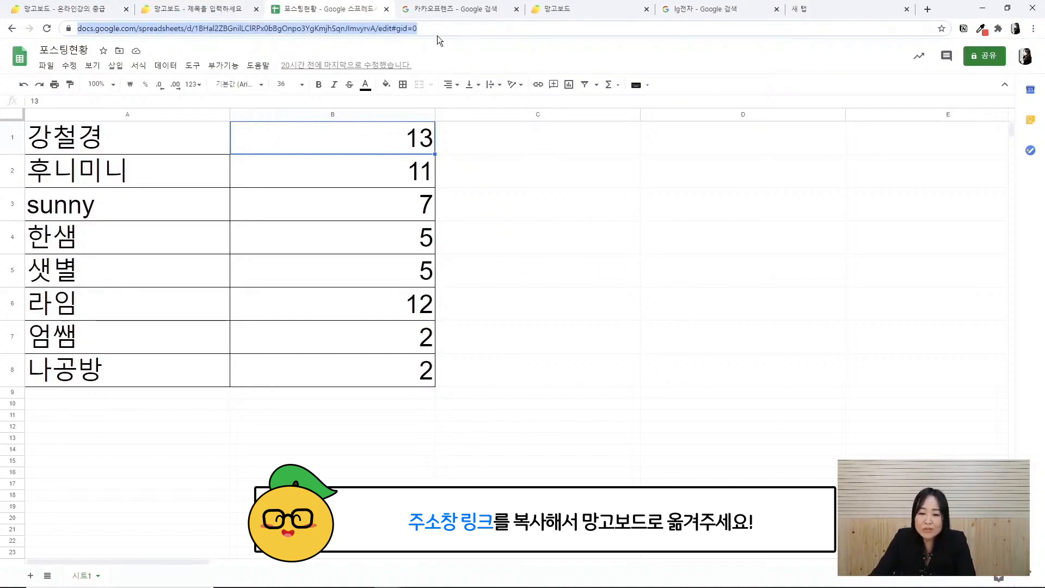
left_click(81, 9)
left_click(965, 375)
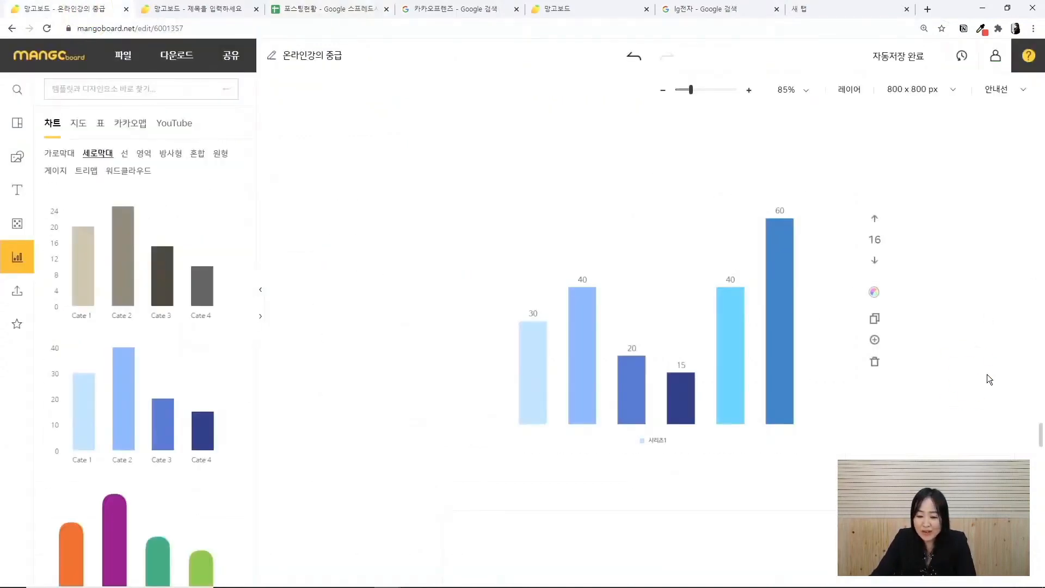
Connect the vertical bar chart's data to the Google spreadsheet using the copied URL
left_click(778, 335)
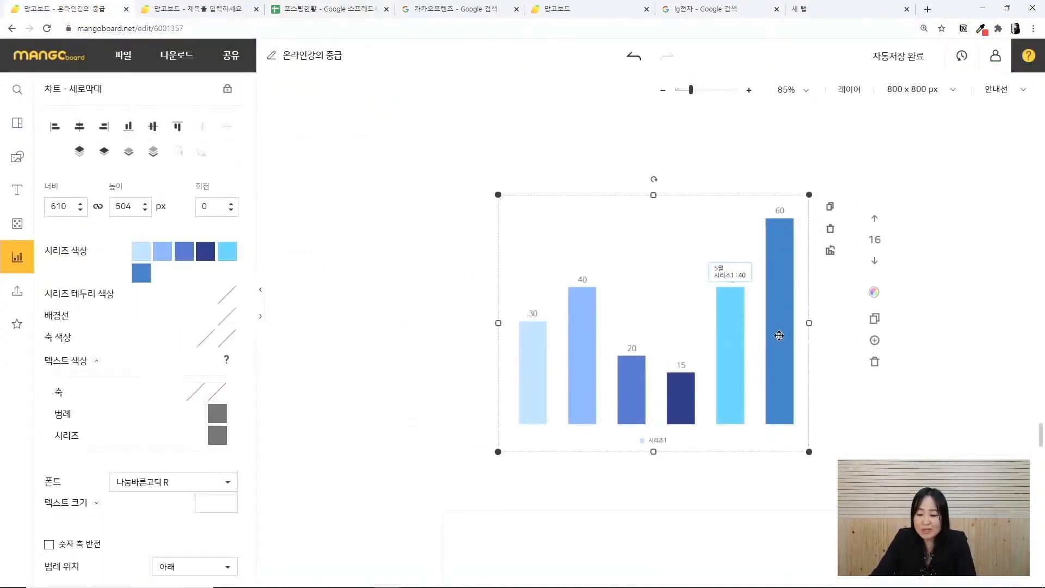
left_click(832, 252)
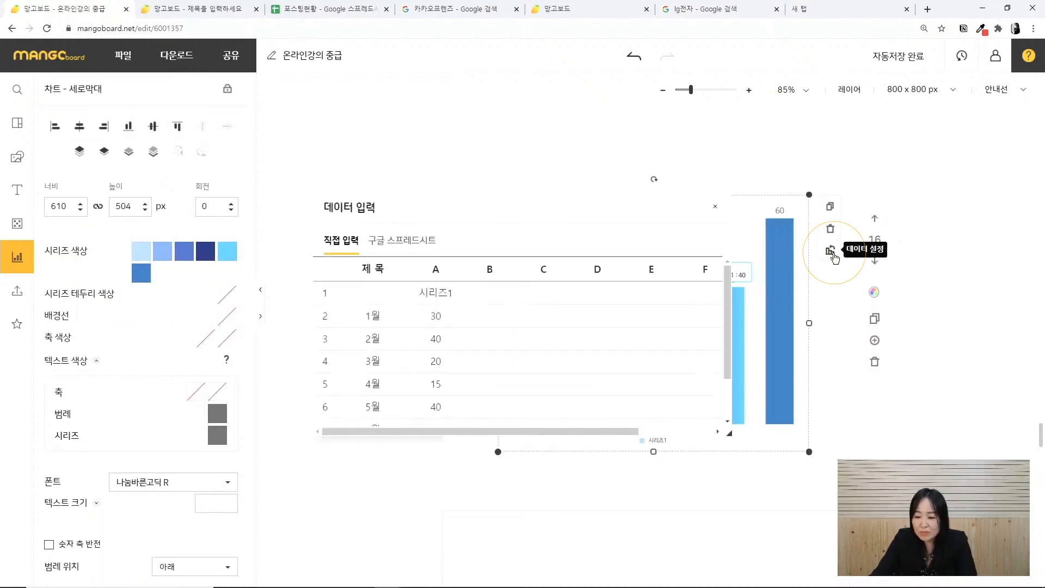
left_click(409, 243)
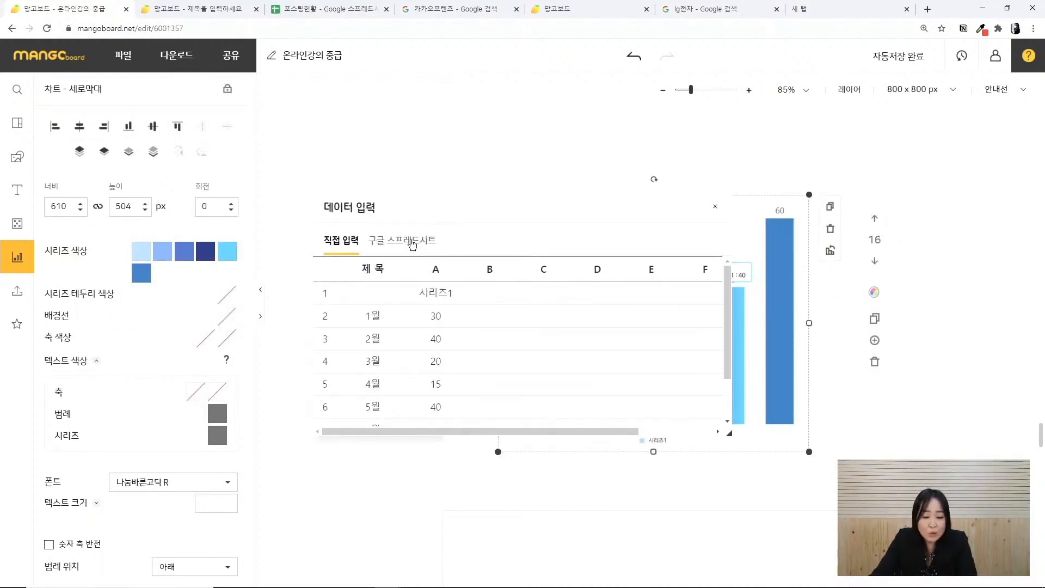
left_click(413, 245)
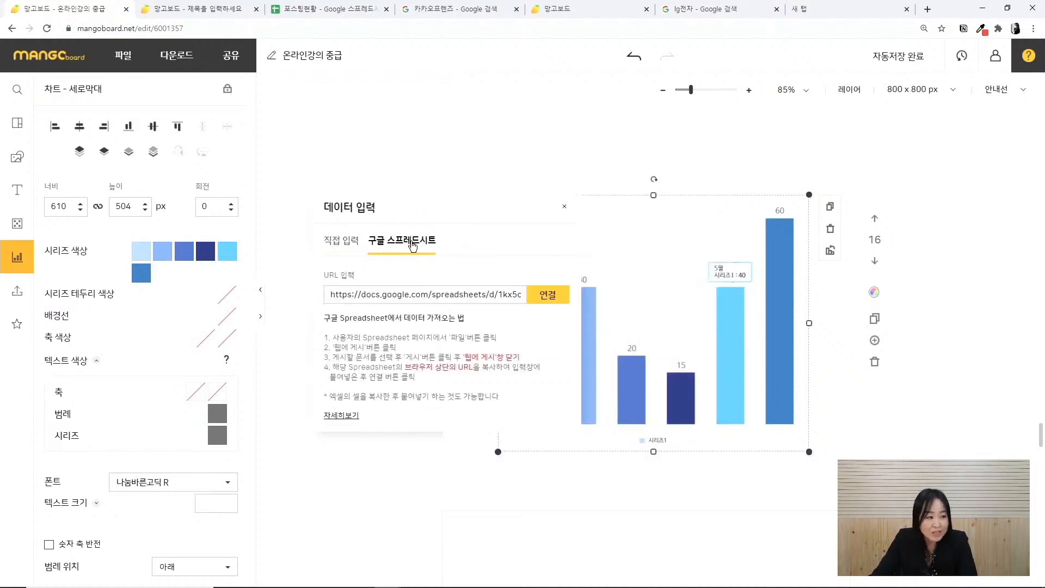
left_click(443, 289)
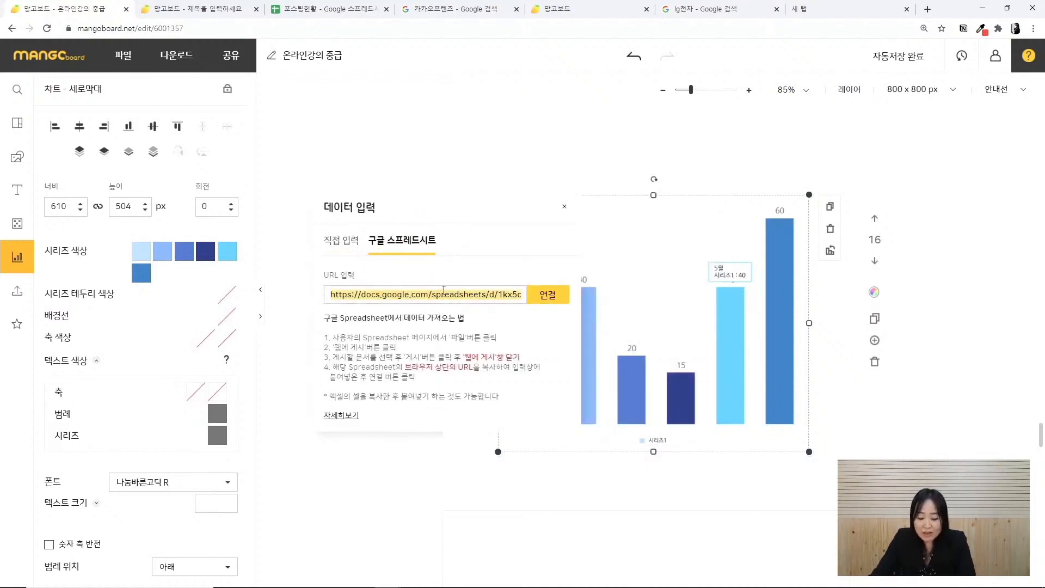
key("ctrl+v")
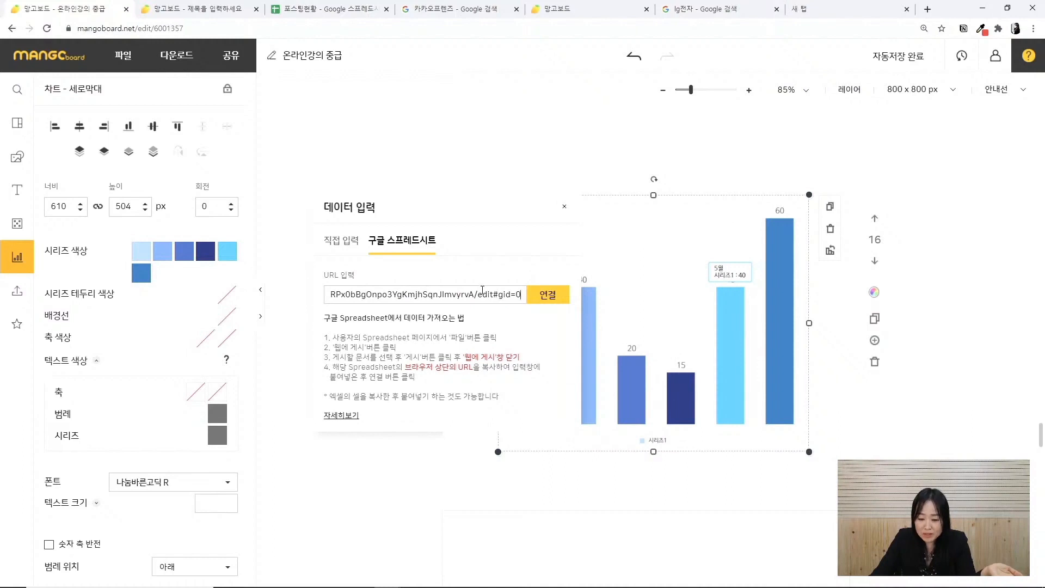
left_click(565, 296)
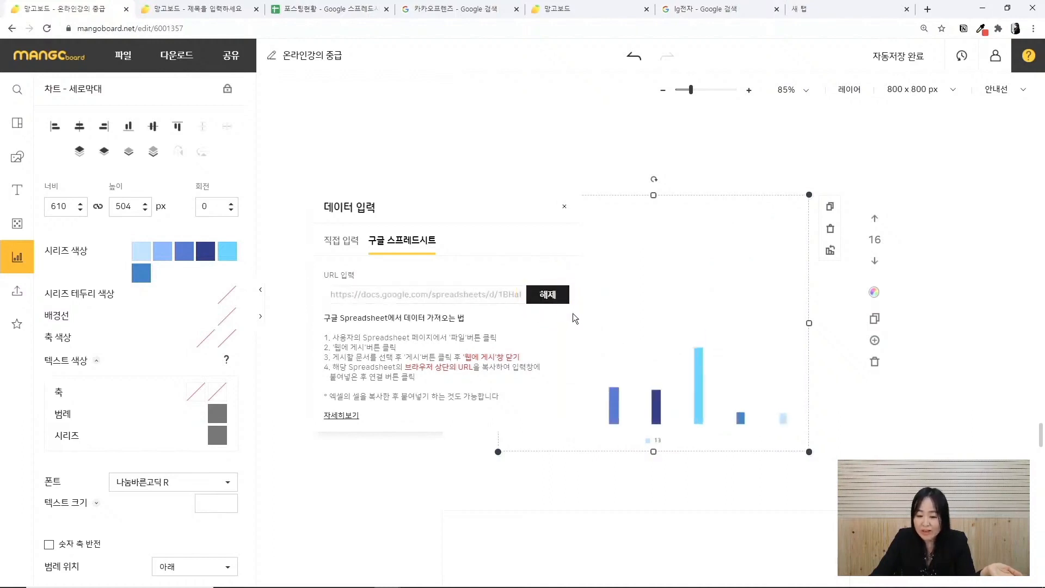
Close the data entry, nudge the bar chart slightly upward and compare it with the spreadsheet's rows
left_click(951, 442)
left_click_drag(723, 402, 723, 390)
left_click(327, 9)
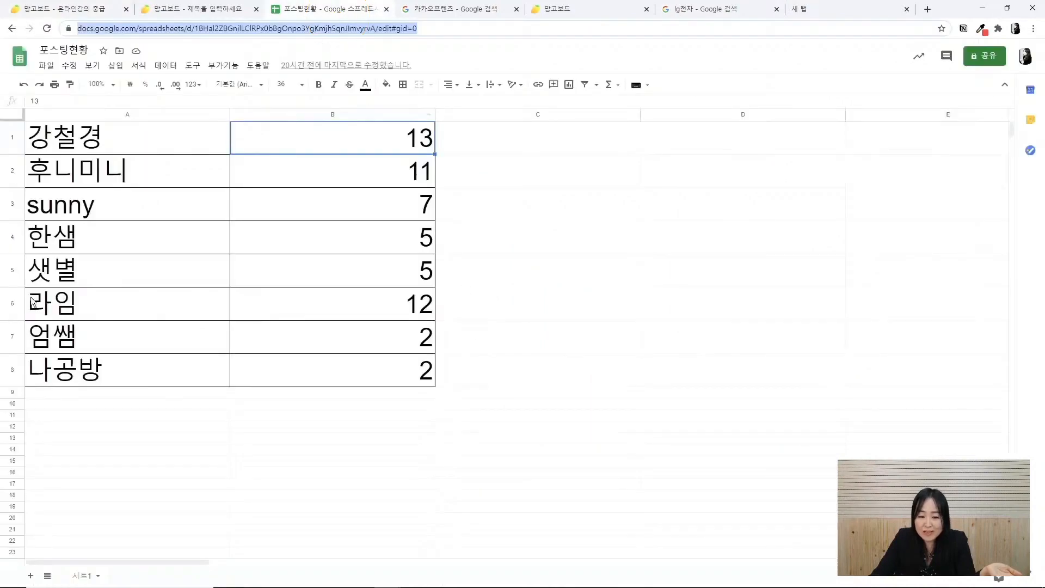
left_click(82, 9)
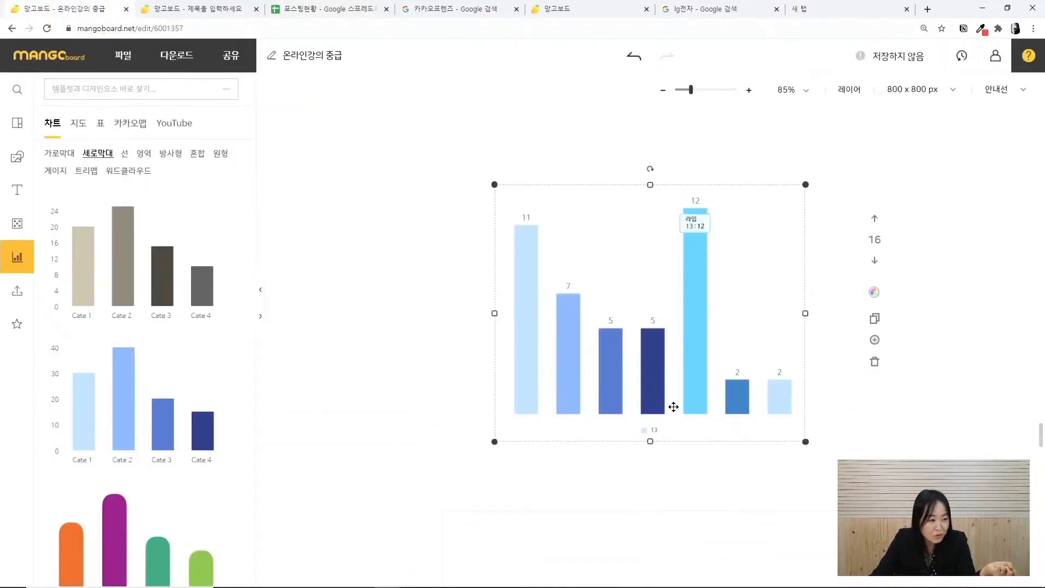
Set the bar chart's category axis text color to black (#000000)
left_click(673, 408)
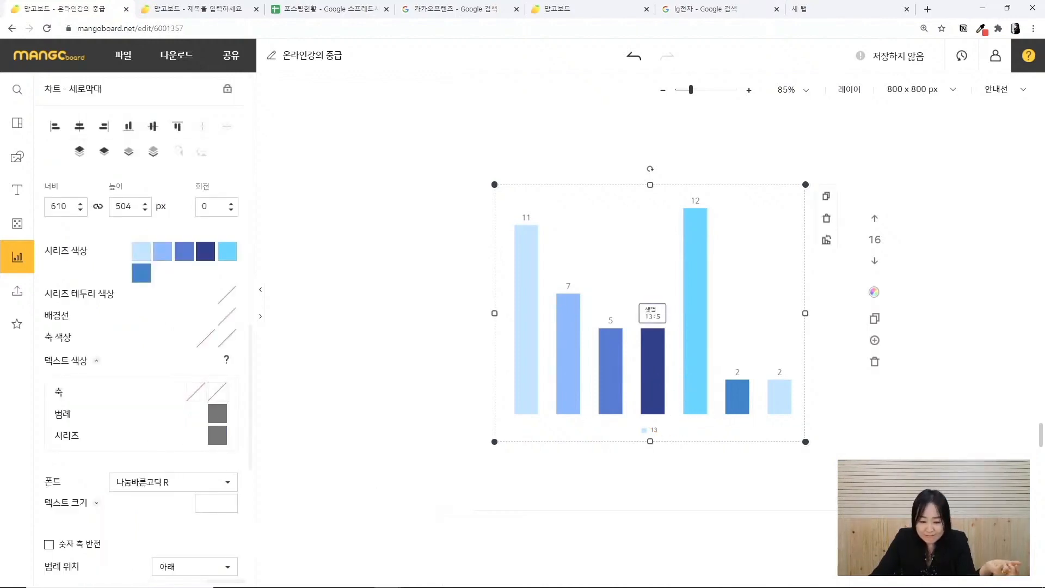
left_click(200, 399)
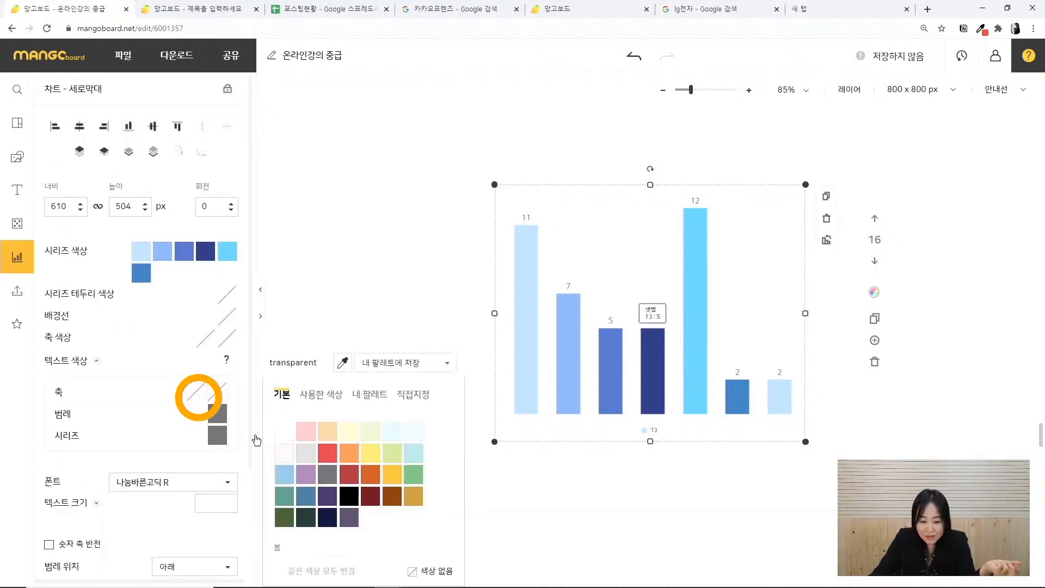
left_click(349, 496)
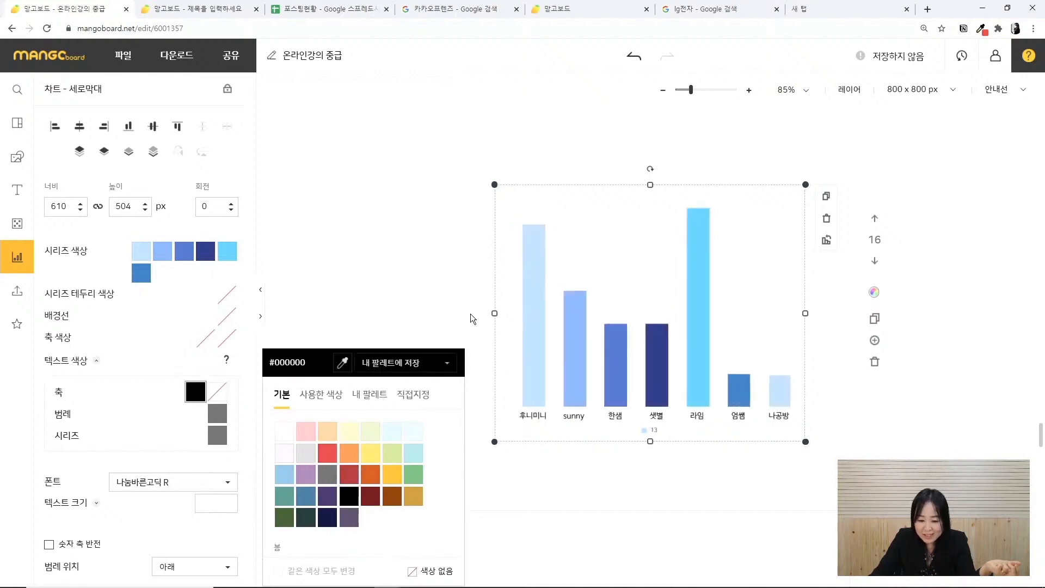
left_click(522, 429)
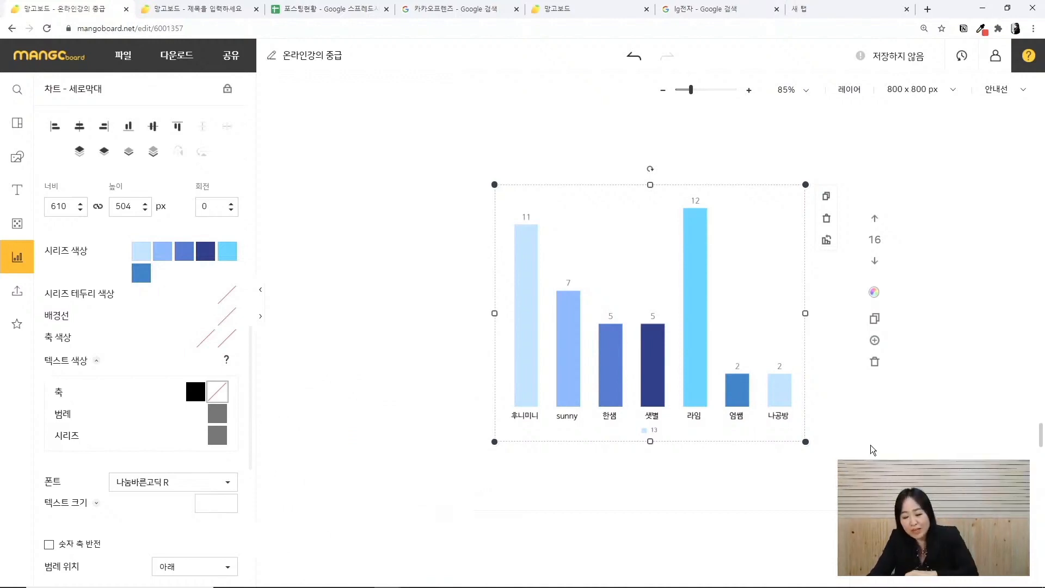
Switch to the 포스팅현황 spreadsheet and change the value in cell B7 to 15
left_click(361, 10)
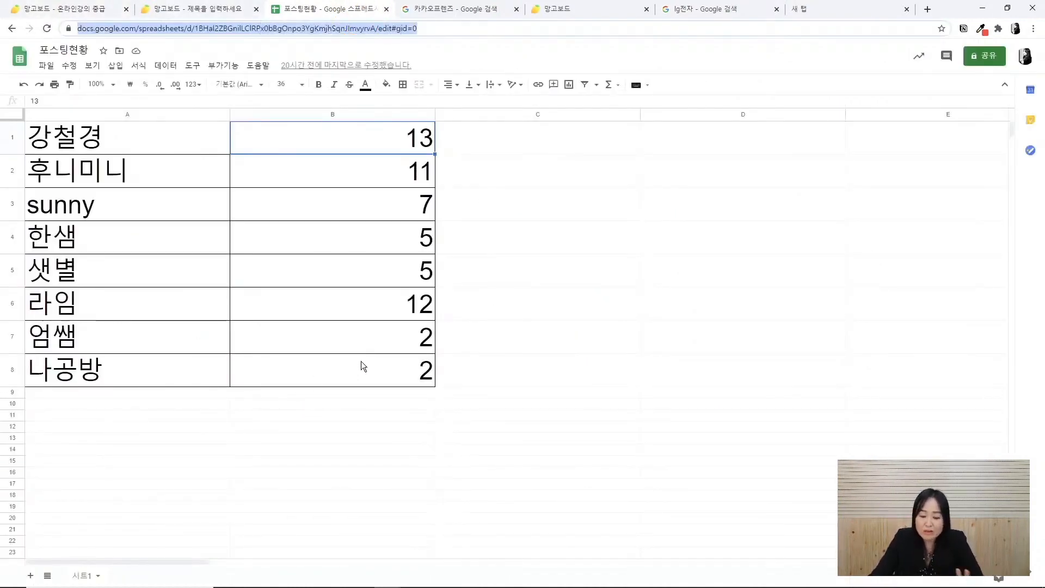
left_click(61, 338)
double_click(409, 342)
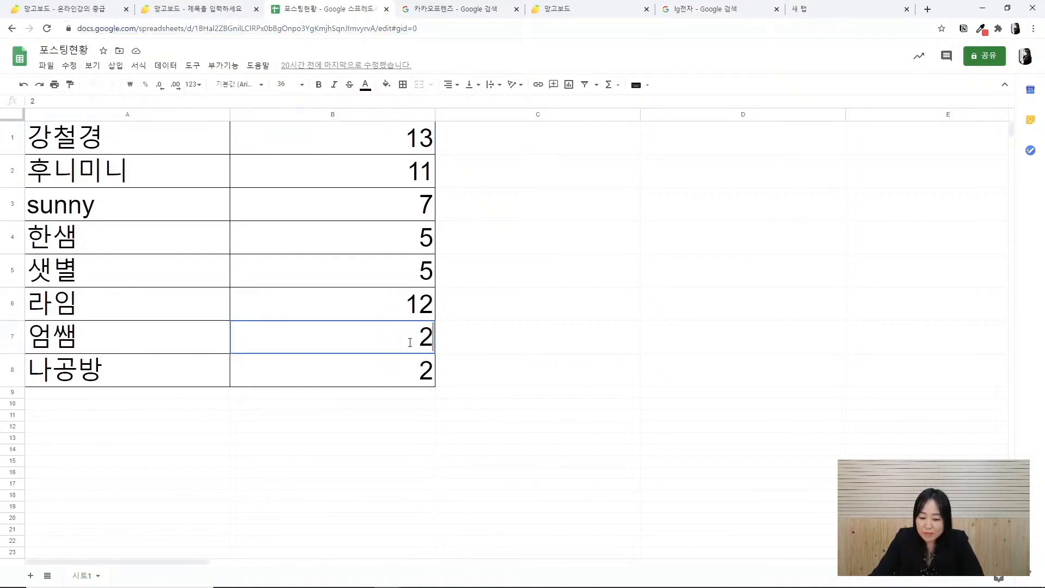
left_click_drag(409, 342, 435, 345)
type("1")
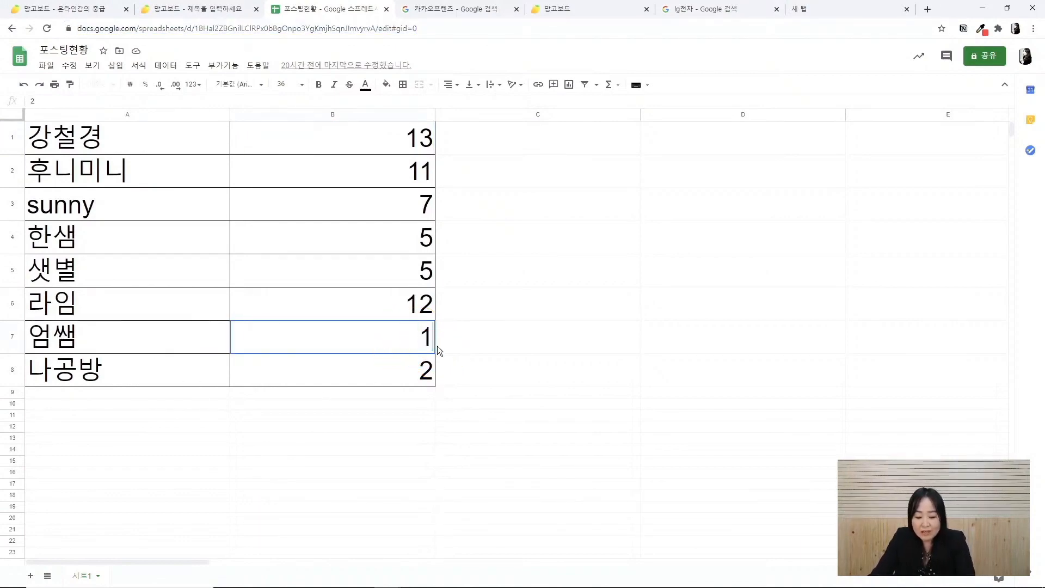
type("5")
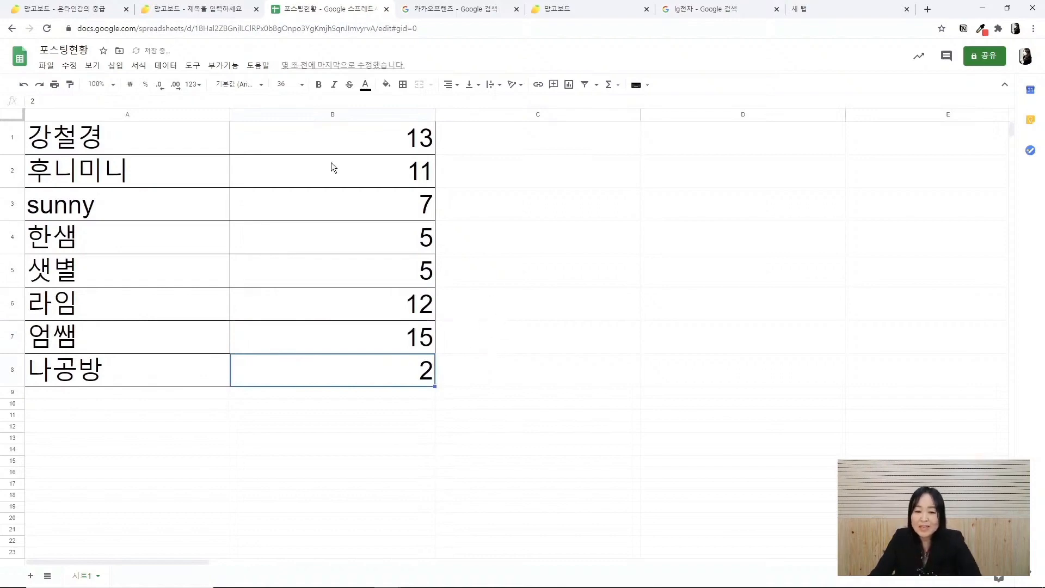
Return to Mangoboard and refresh the bar chart's data by disconnecting and reconnecting its Google spreadsheet link
left_click(90, 10)
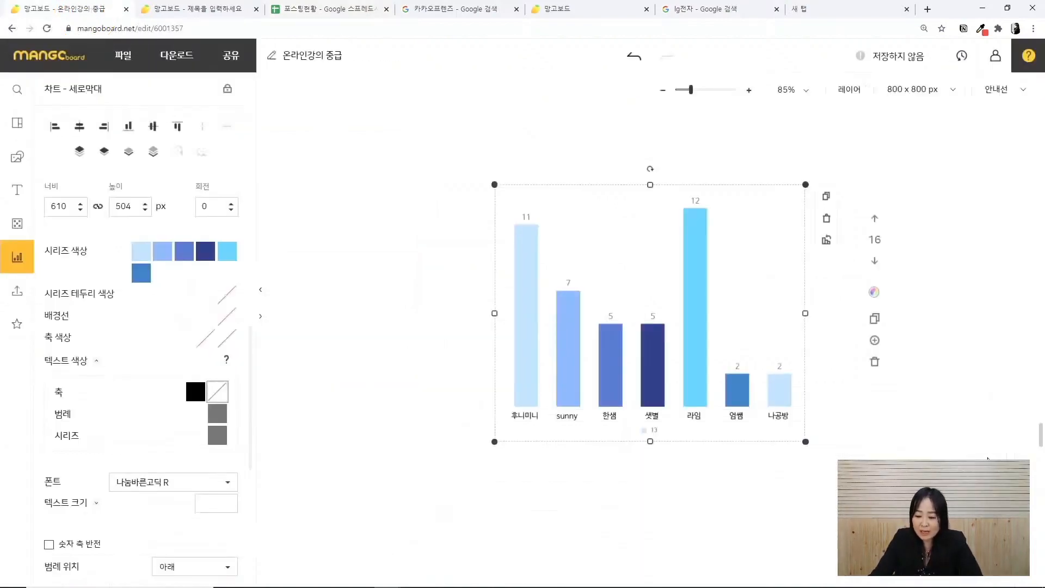
left_click(939, 448)
left_click(743, 396)
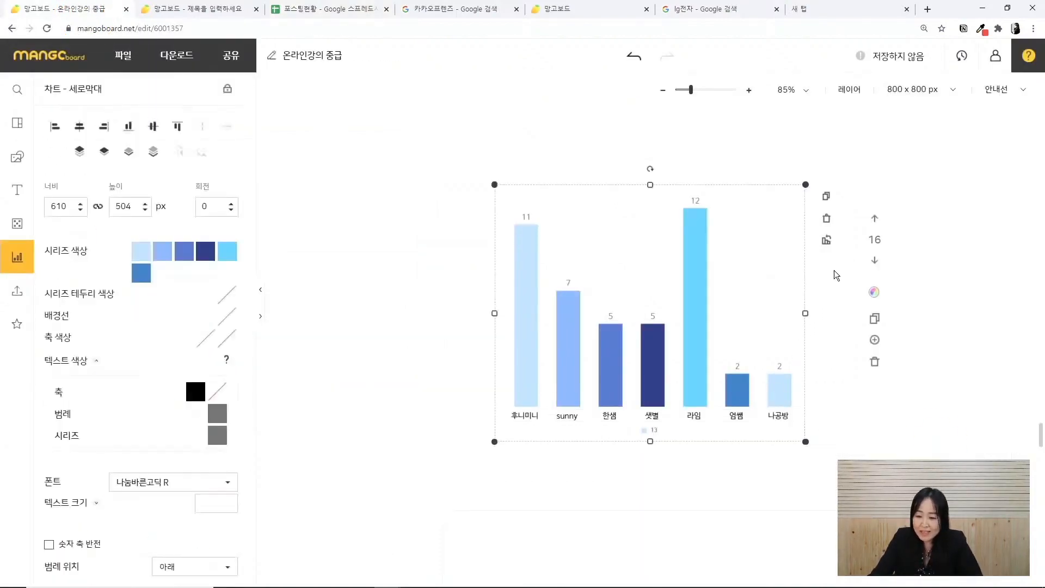
left_click(826, 243)
left_click(419, 240)
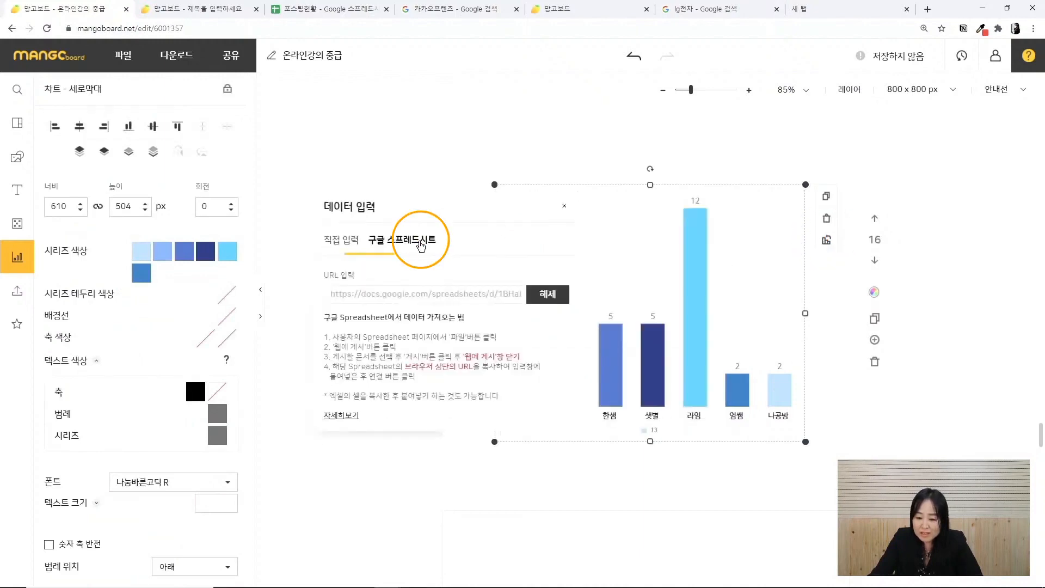
left_click(556, 300)
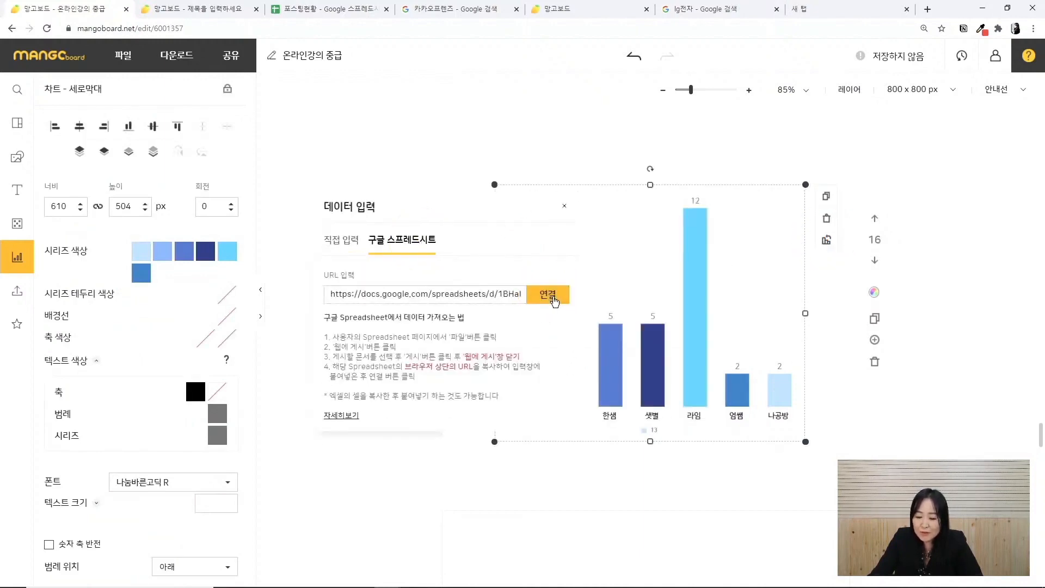
left_click(547, 295)
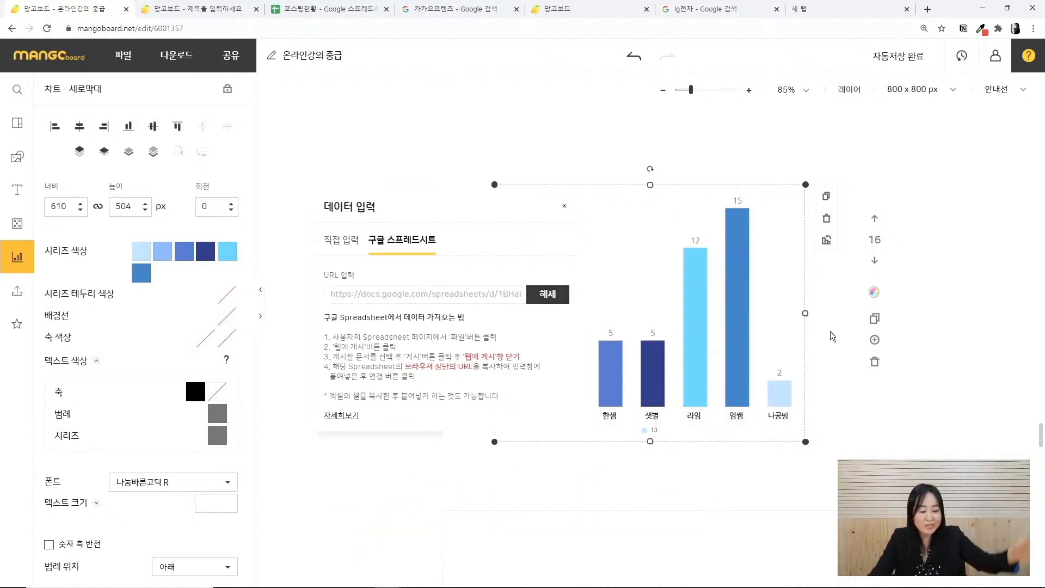
Close the data entry, widen the bar chart to 654 px and shift it slightly left and down
left_click(903, 403)
left_click(705, 366)
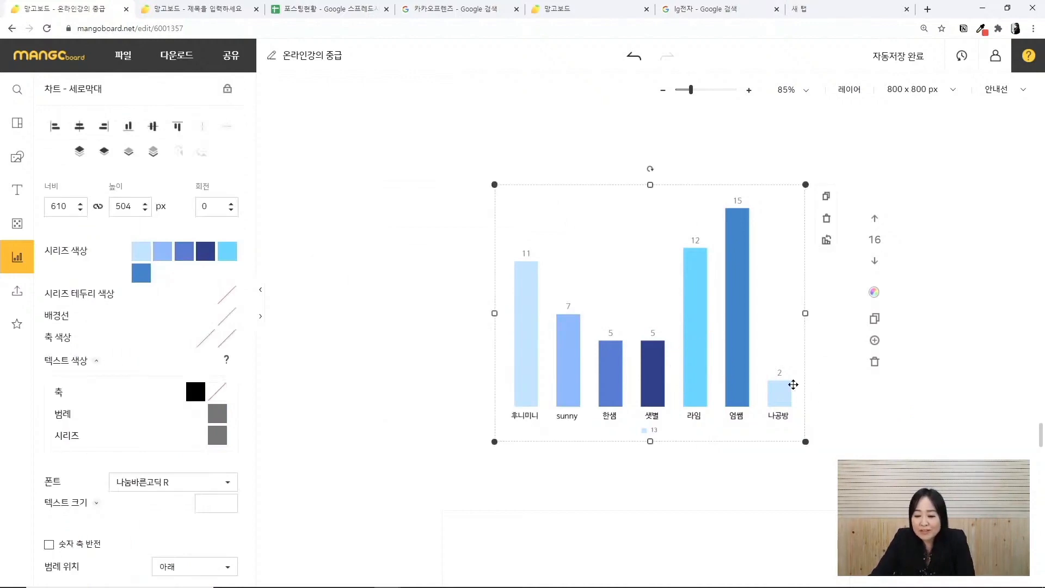
left_click_drag(806, 314, 827, 315)
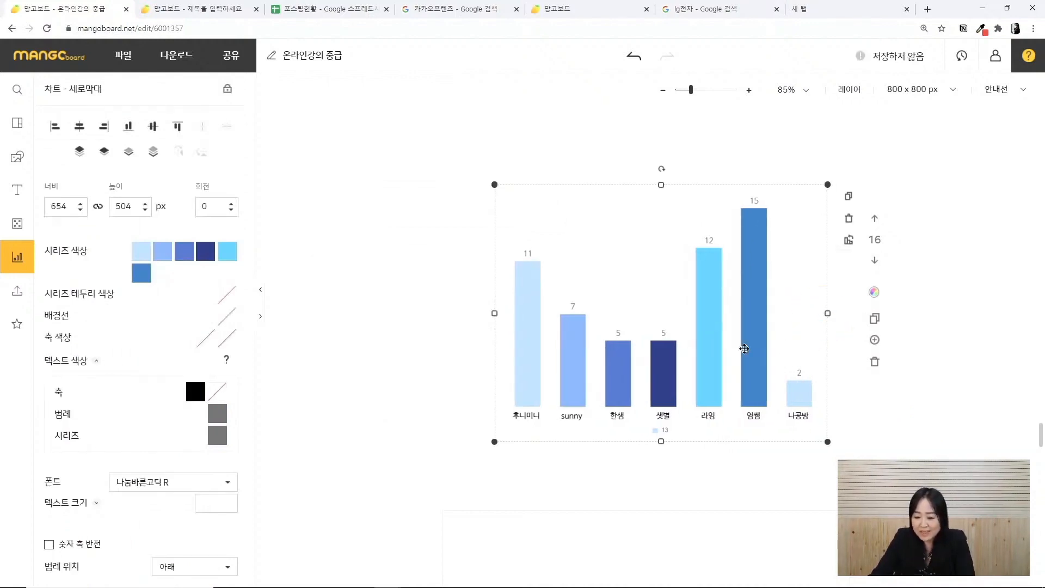
left_click(741, 359)
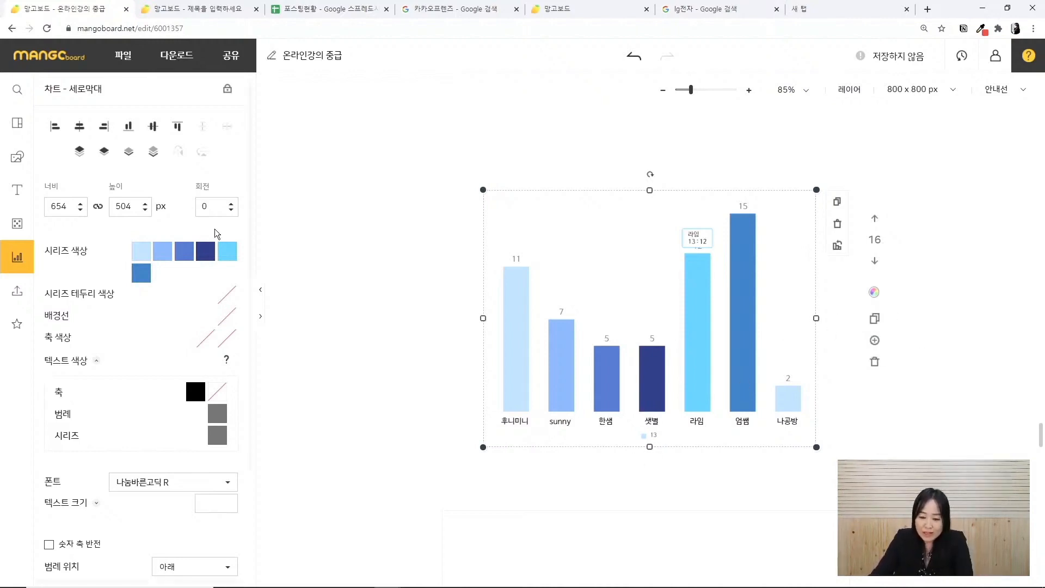
Deselect the bar chart, move on to blank slide 17 and show the table templates
scroll(915, 355, "down", 2)
scroll(906, 283, "up", 2)
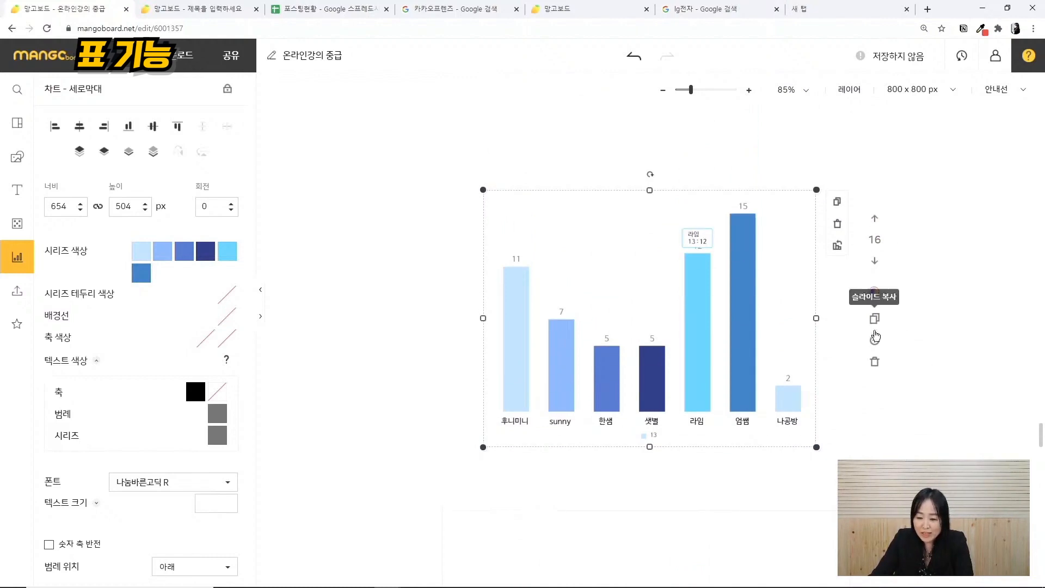
left_click(813, 349)
scroll(813, 350, "down", 4)
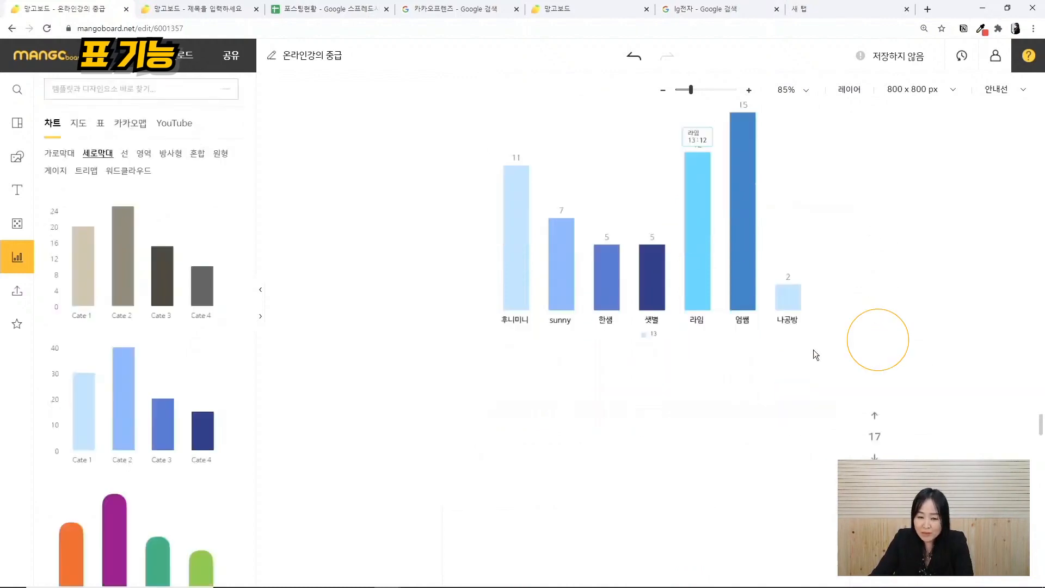
left_click(100, 127)
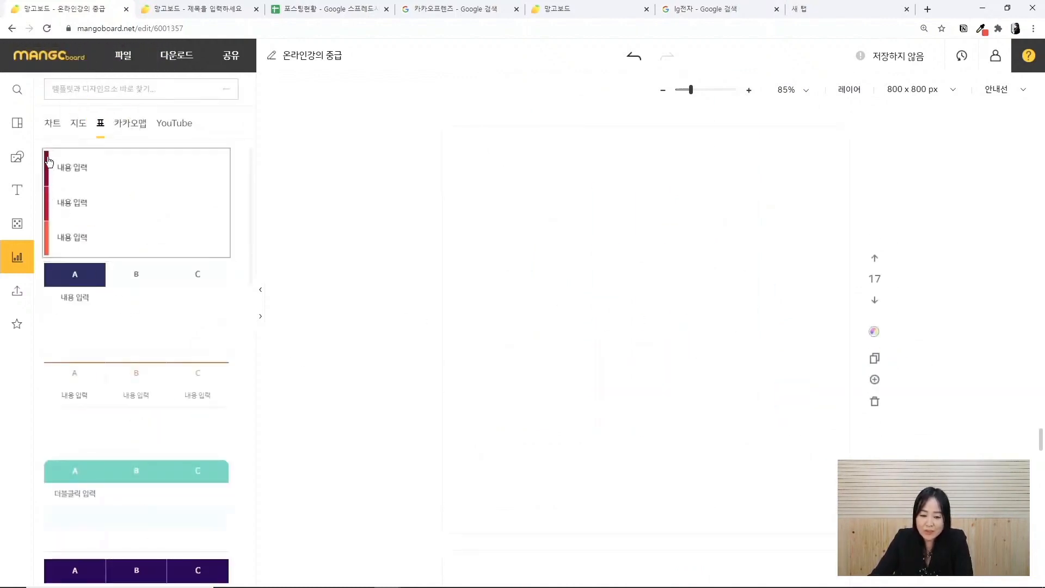
Browse the table templates and insert the one with the indigo rounded header and pink header letters on slide 17
scroll(168, 390, "down", 5)
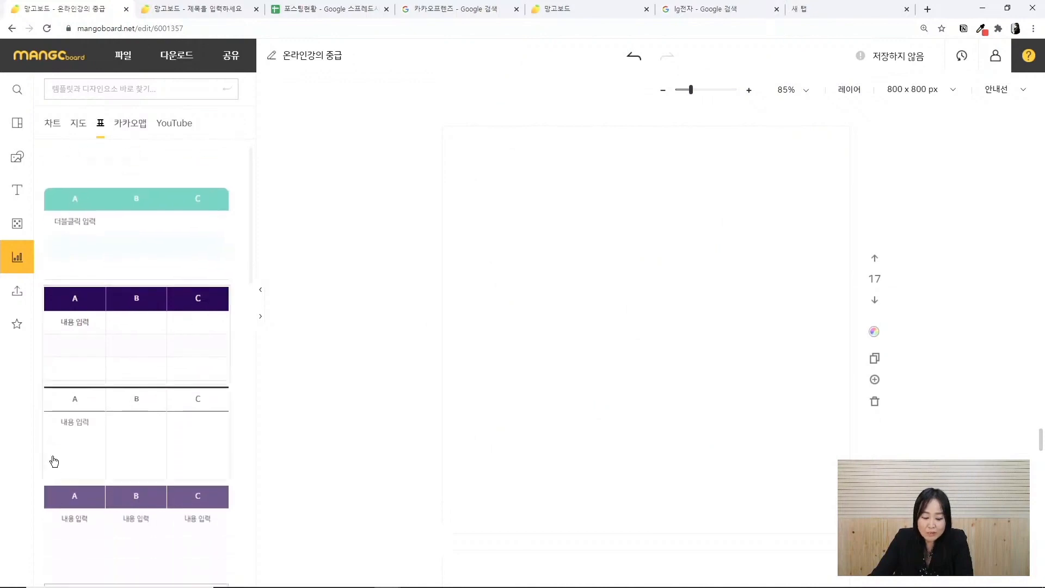
scroll(136, 424, "down", 6)
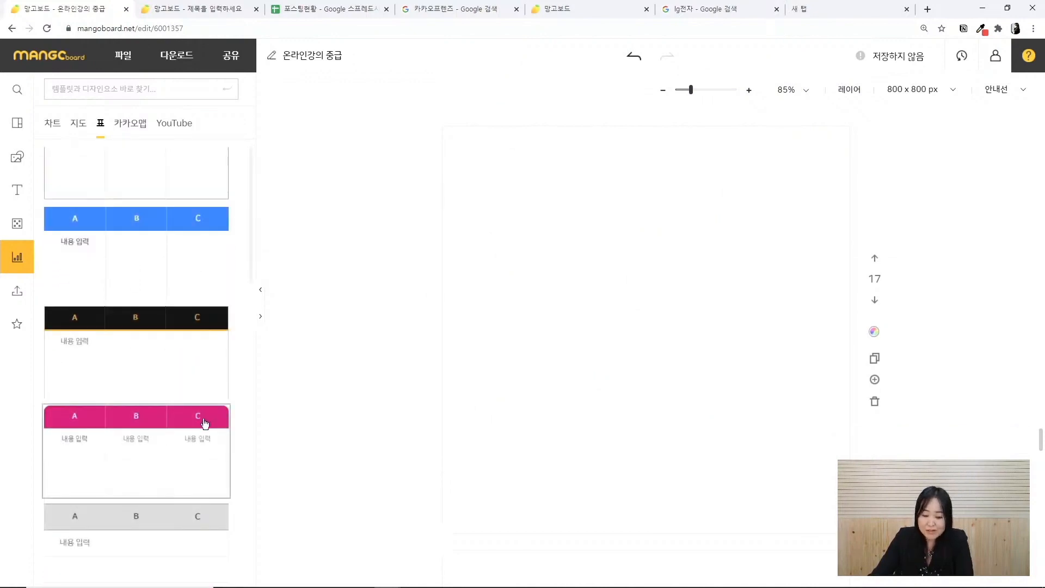
scroll(212, 436, "up", 1)
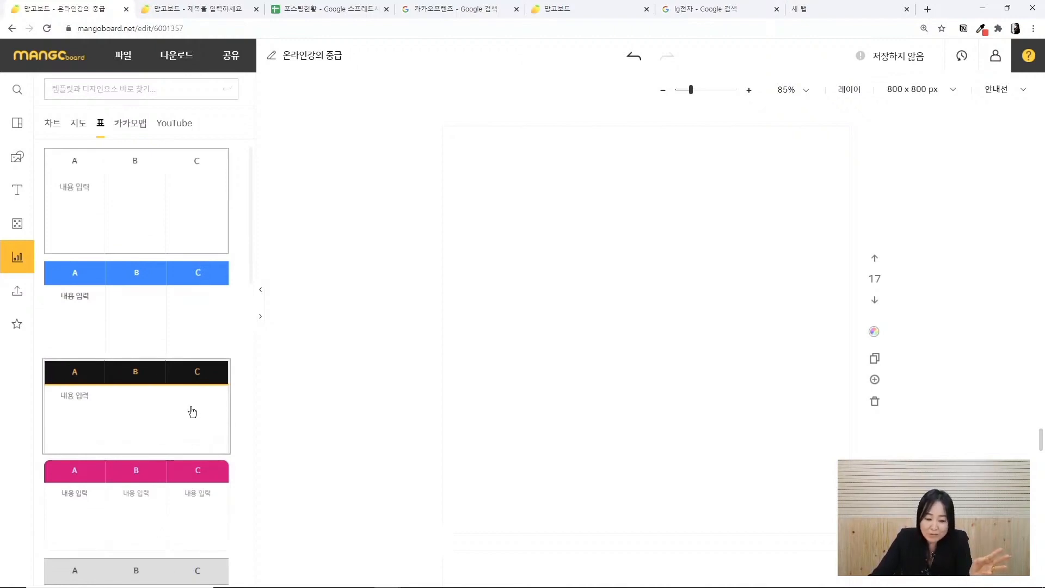
scroll(192, 412, "down", 1)
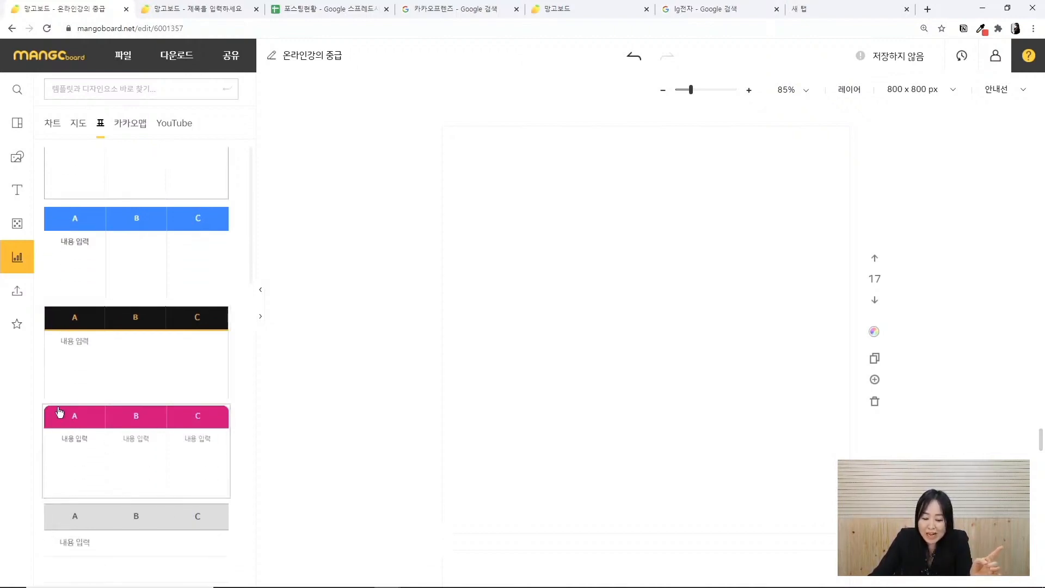
scroll(163, 419, "down", 1)
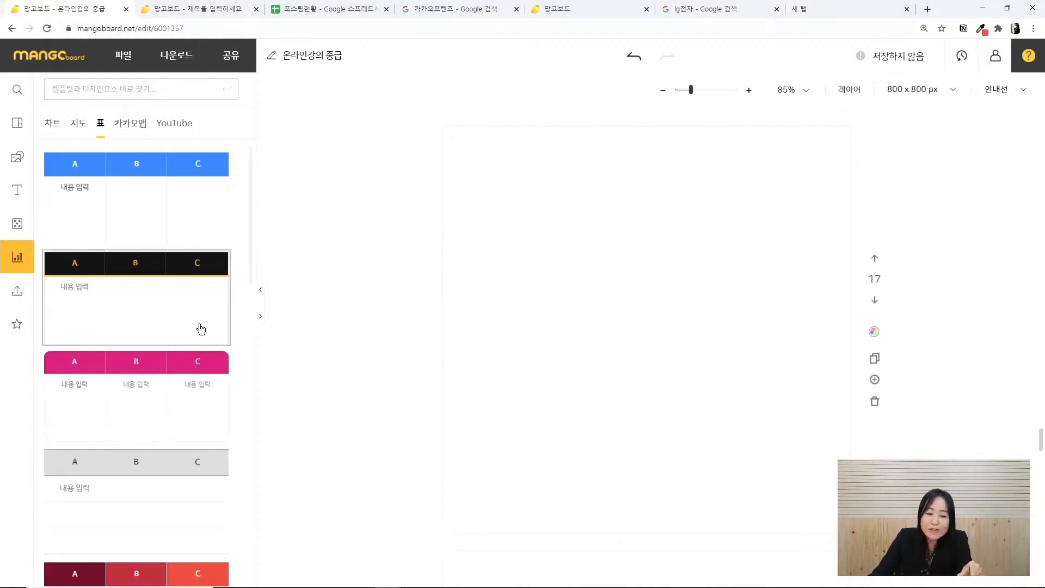
scroll(210, 366, "down", 6)
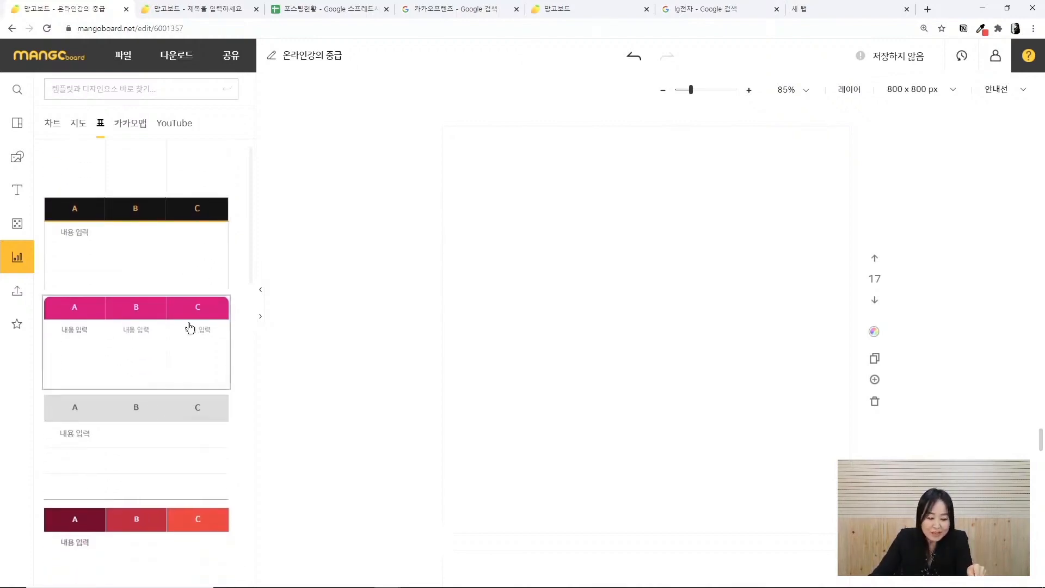
scroll(220, 460, "down", 6)
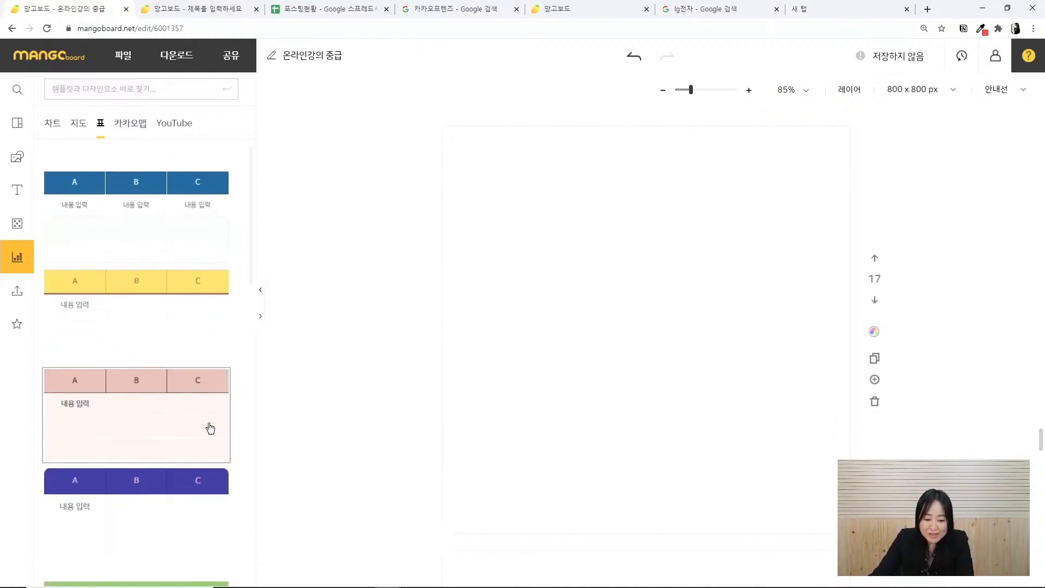
left_click(135, 371)
Widen the new table to about 572 px and place it in the slide's upper half at about 91, 145
left_click_drag(611, 324, 541, 254)
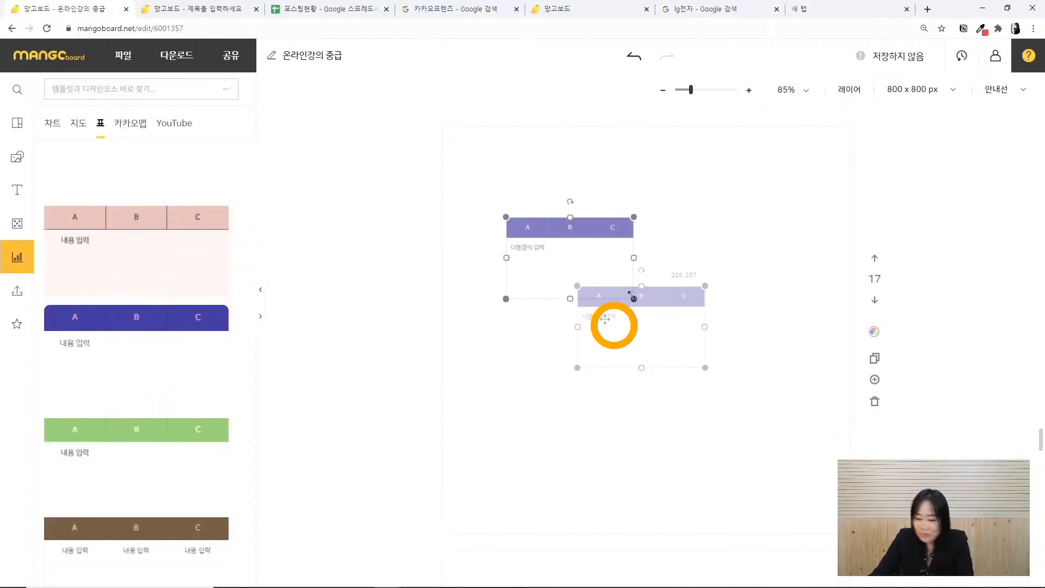
left_click_drag(635, 256, 795, 256)
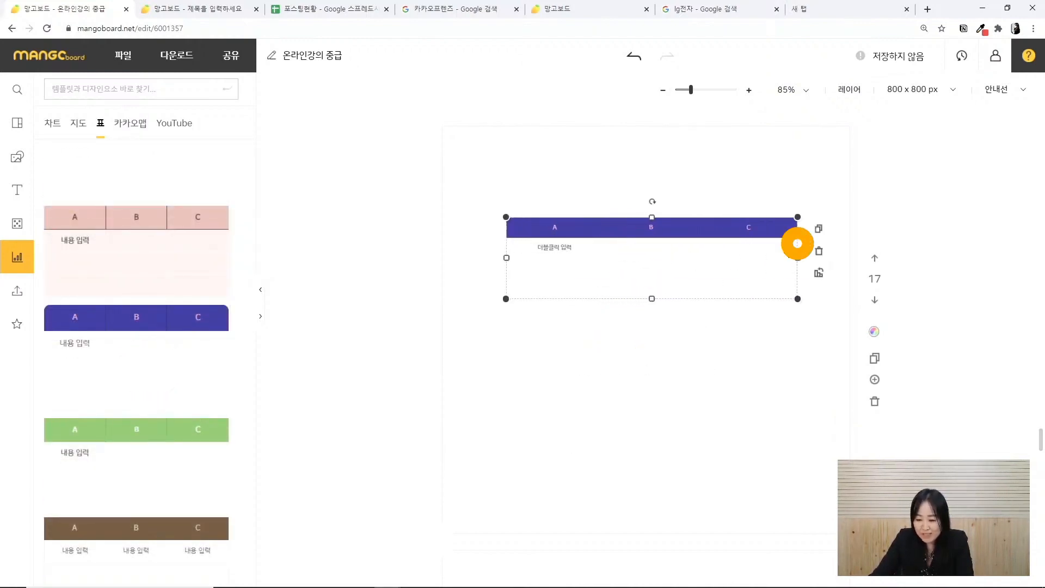
left_click_drag(670, 257, 653, 252)
left_click(653, 252)
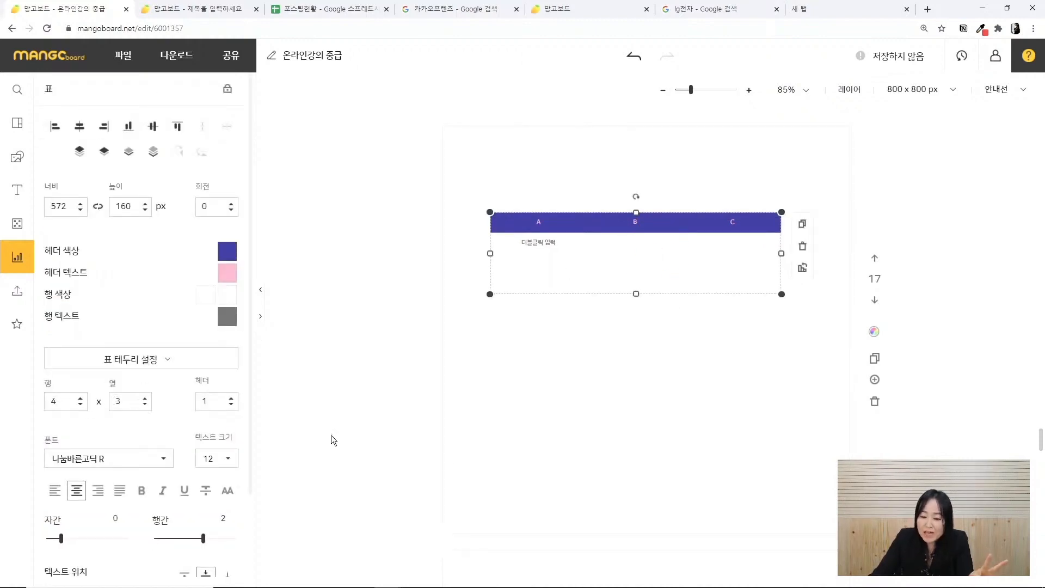
left_click_drag(723, 264, 730, 265)
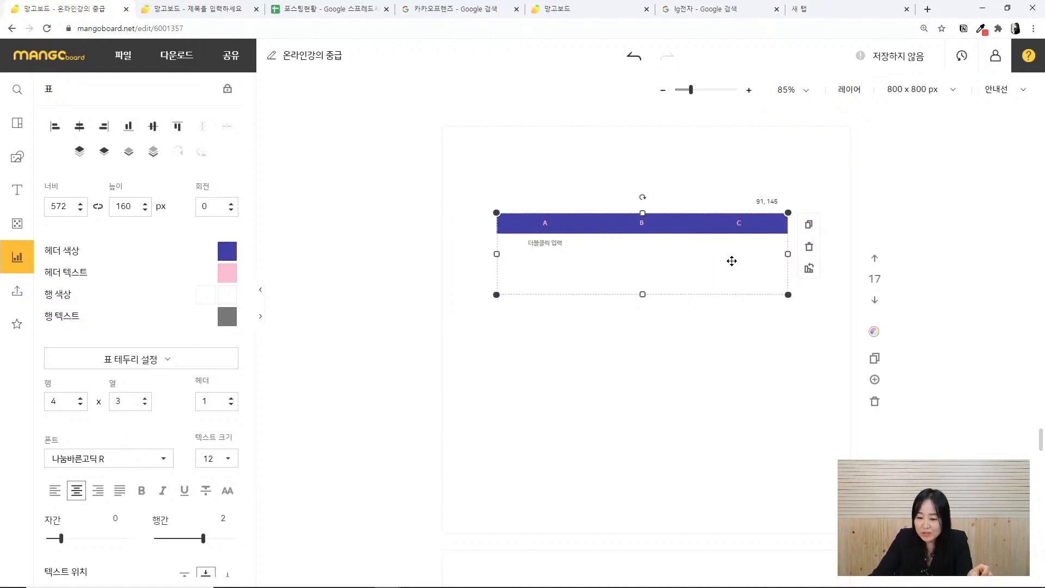
Set the table's row count to 5
left_click(60, 403)
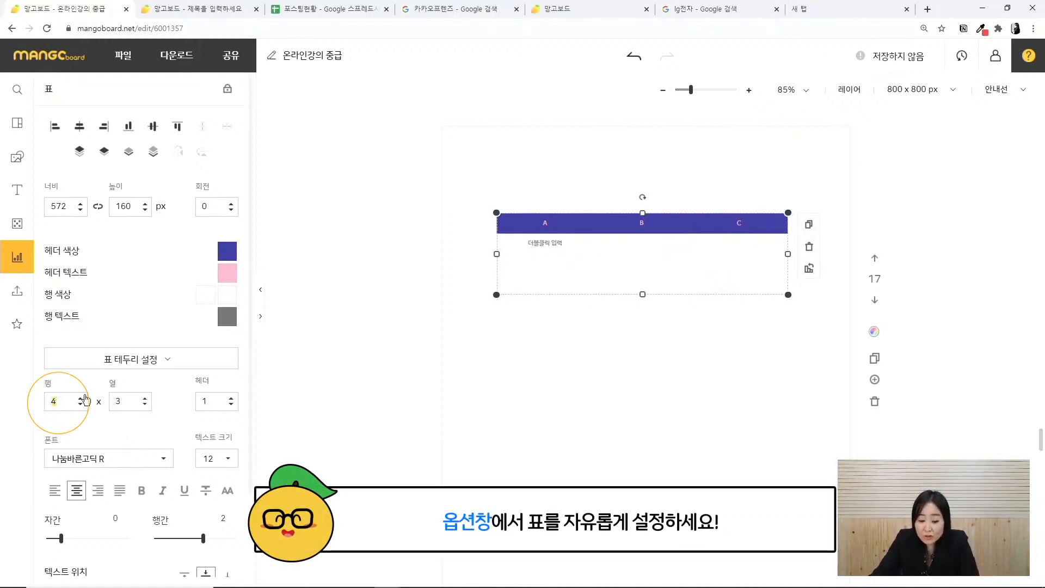
left_click(80, 398)
left_click(80, 398)
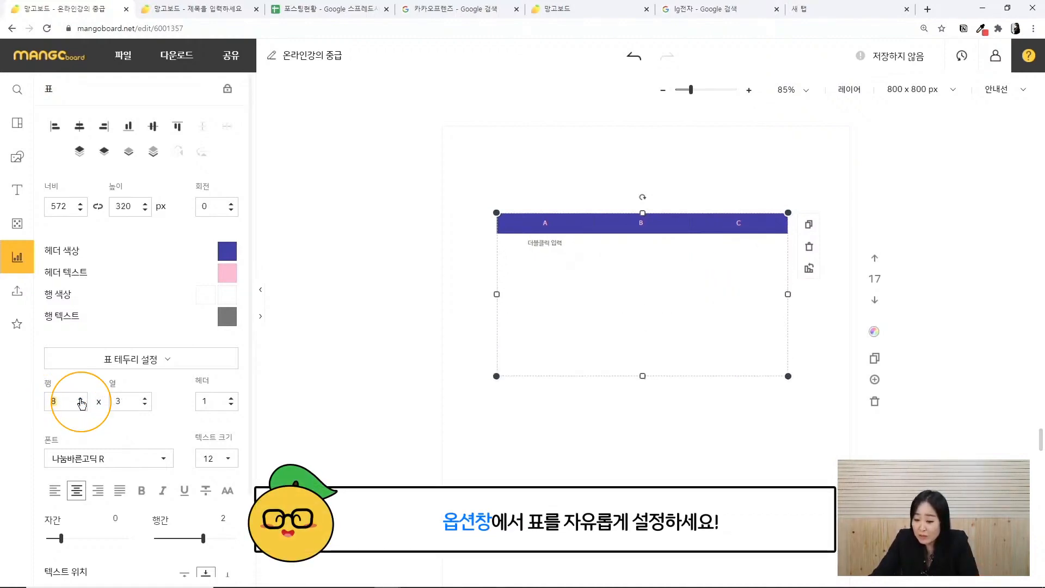
left_click(81, 398)
left_click(80, 406)
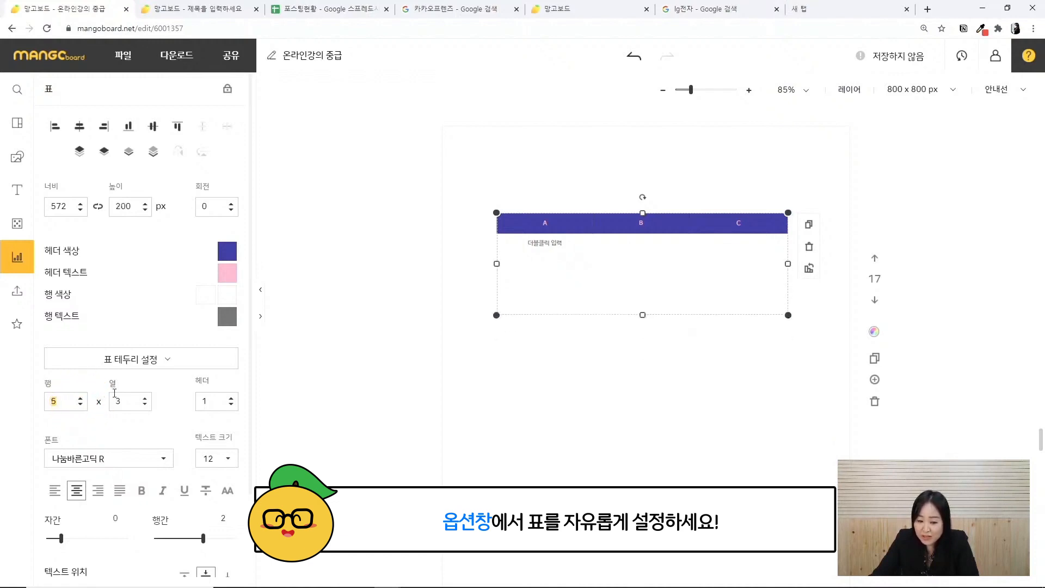
Try larger and smaller column counts for the table, including 6 and 2, and return it to 3 columns
left_click(145, 398)
left_click(145, 398)
left_click(145, 397)
left_click(146, 405)
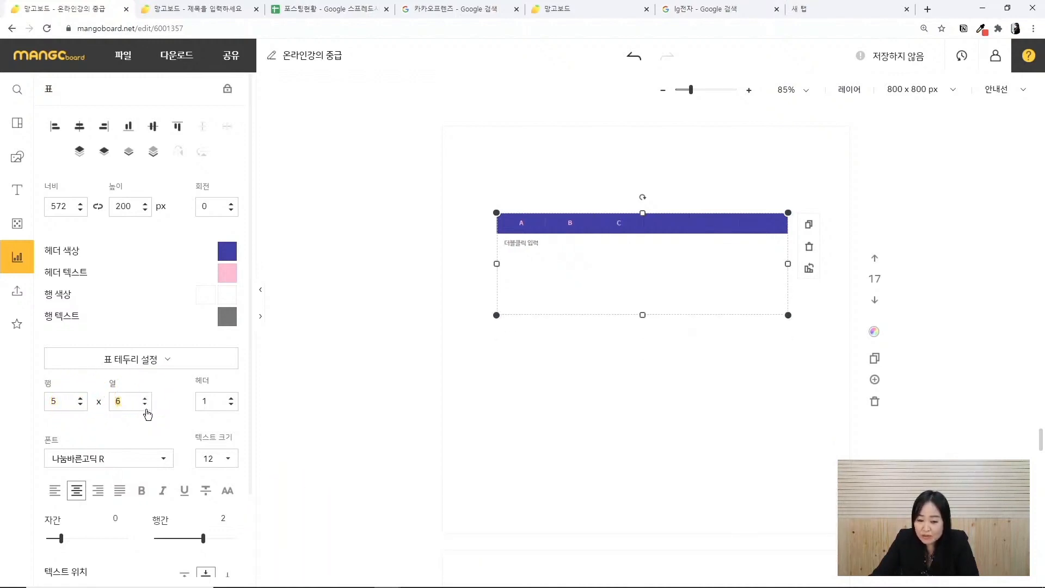
left_click(146, 405)
left_click(146, 406)
left_click(146, 405)
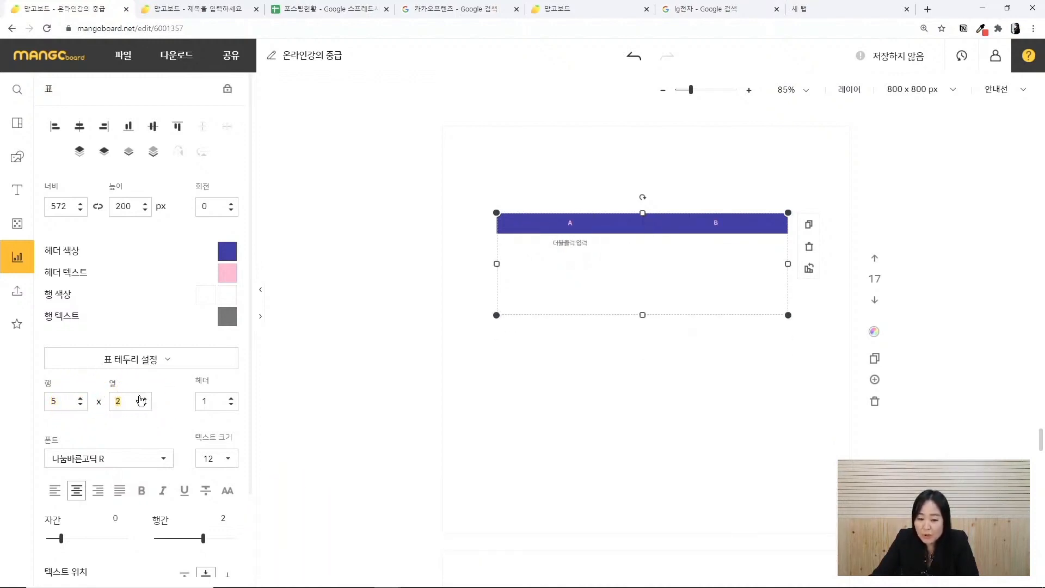
left_click(145, 398)
left_click(476, 420)
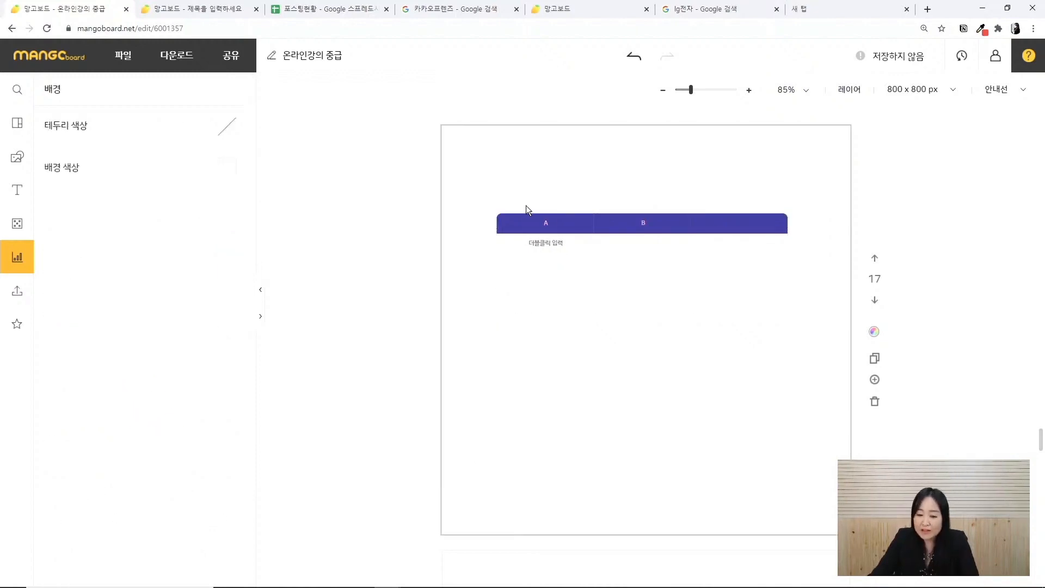
Enter the table's three header cells as 제목, 이름 and 주소
left_click(551, 229)
left_click(550, 226)
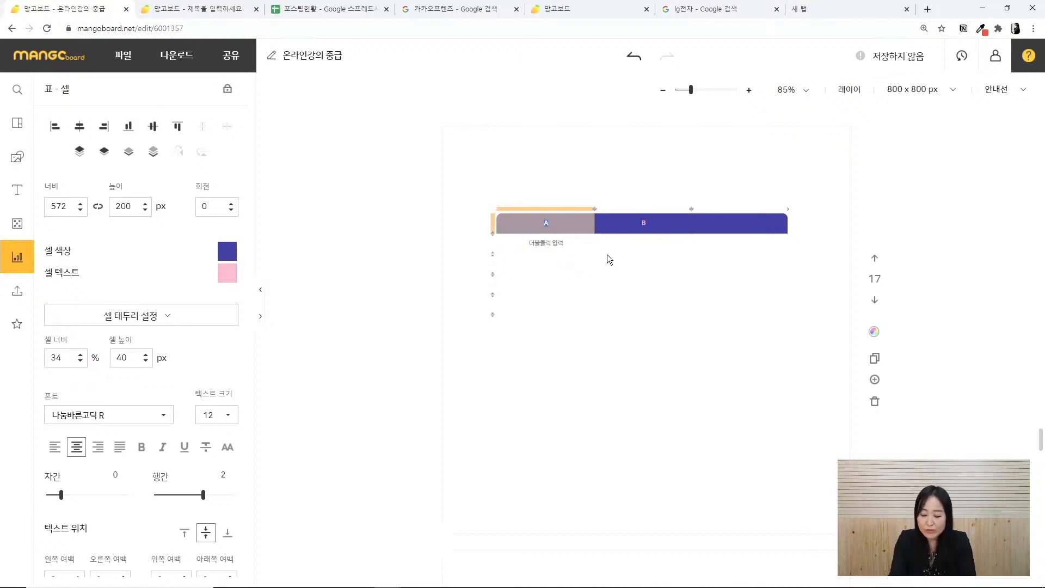
type("제목")
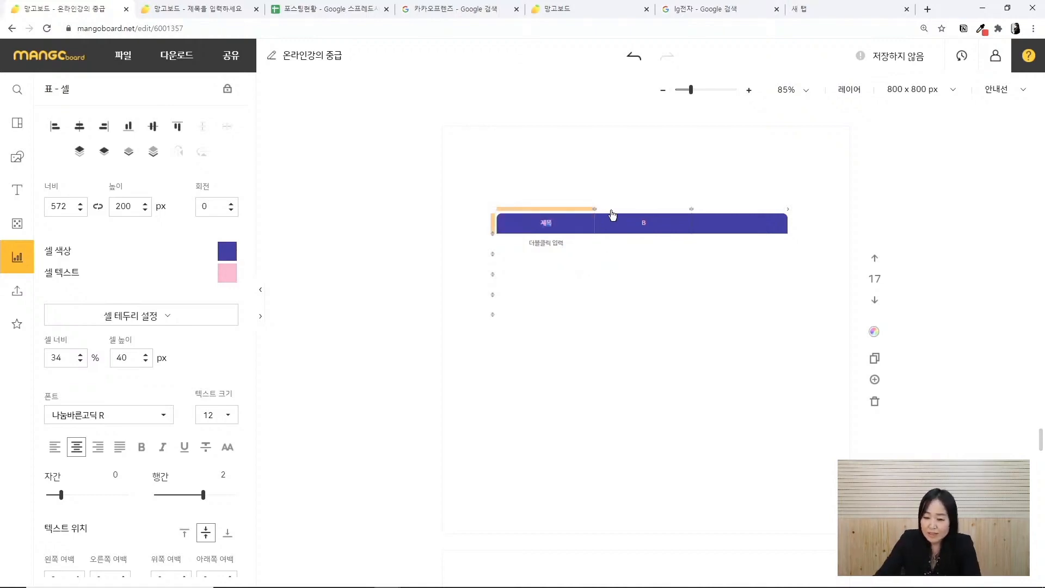
left_click(641, 212)
left_click(643, 223)
type("이름")
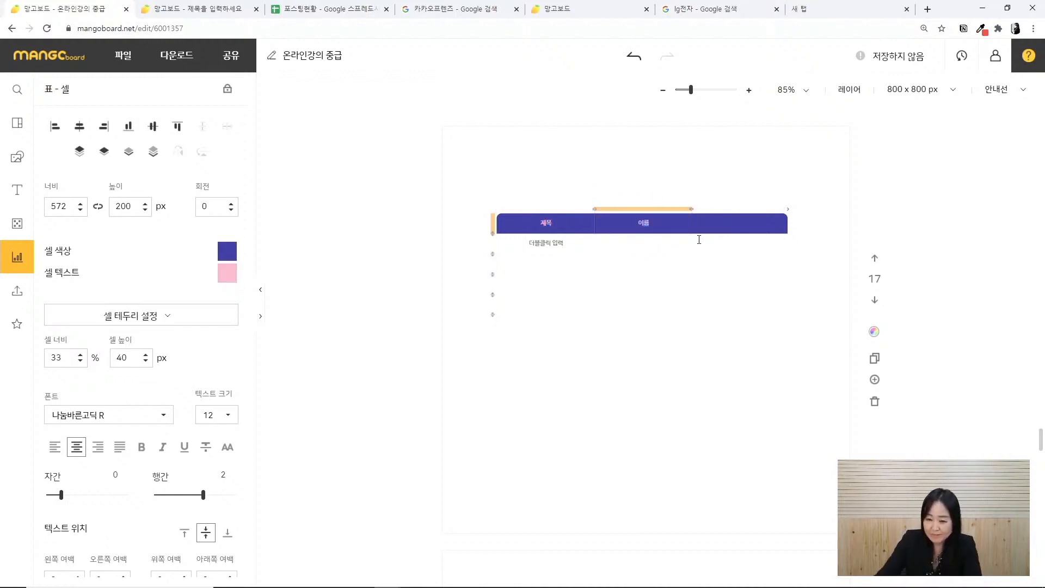
left_click(735, 224)
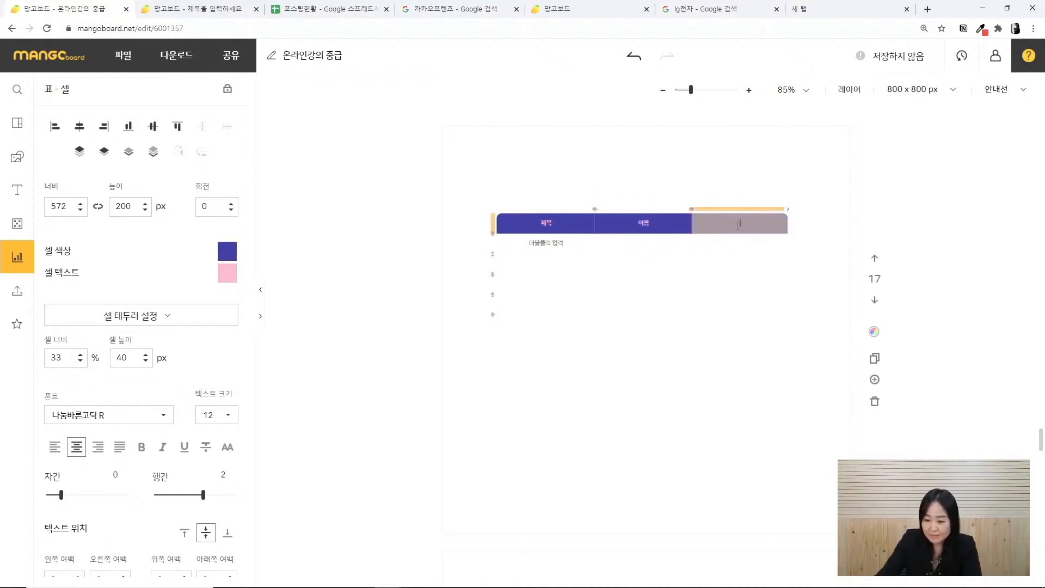
type("ㅈ")
type("소")
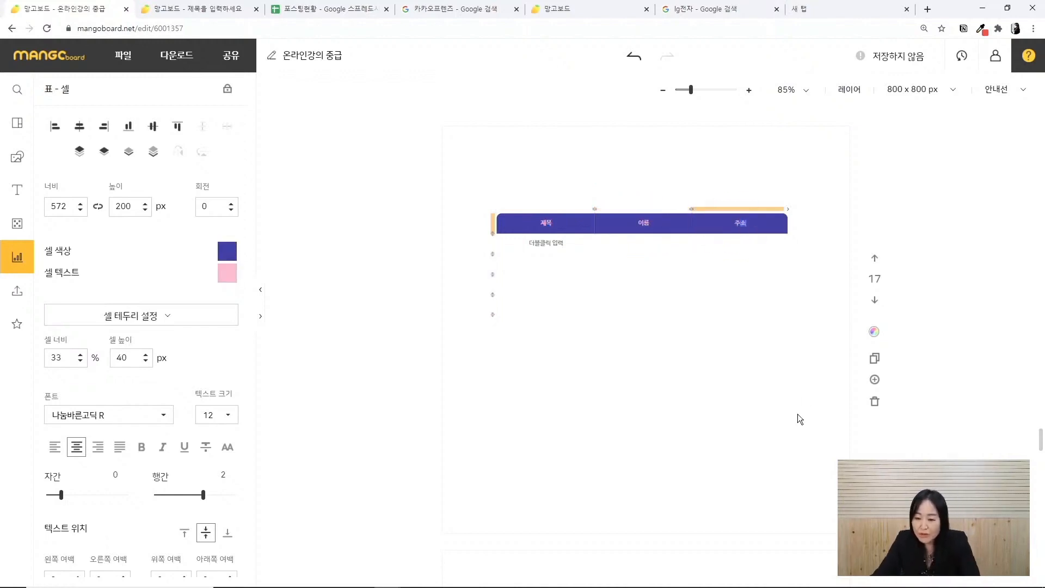
left_click(798, 419)
Set the table's header color to blue #4181a1 and its header text to white #ffffff
left_click(695, 276)
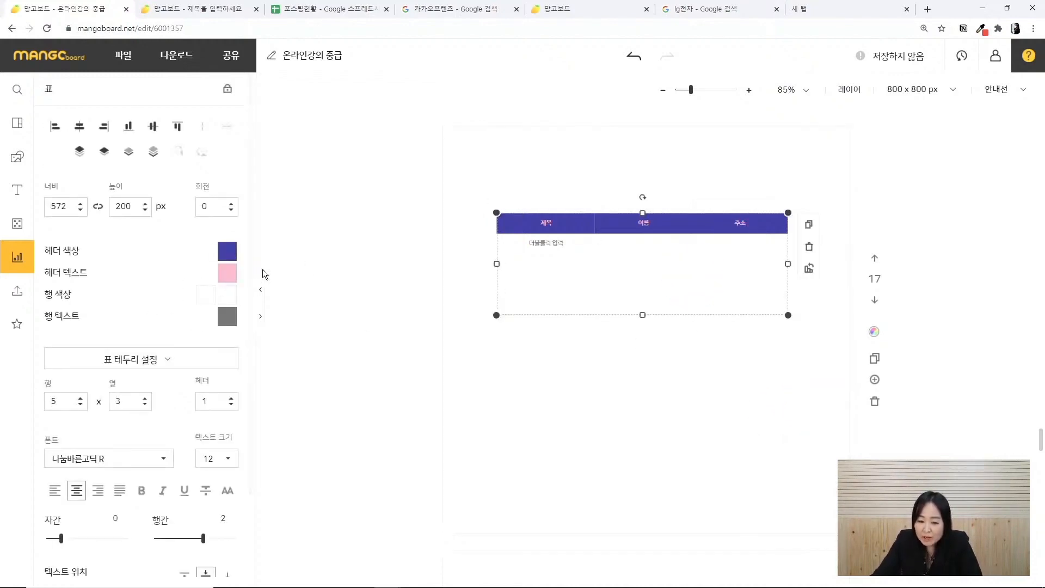
left_click(228, 256)
left_click(306, 389)
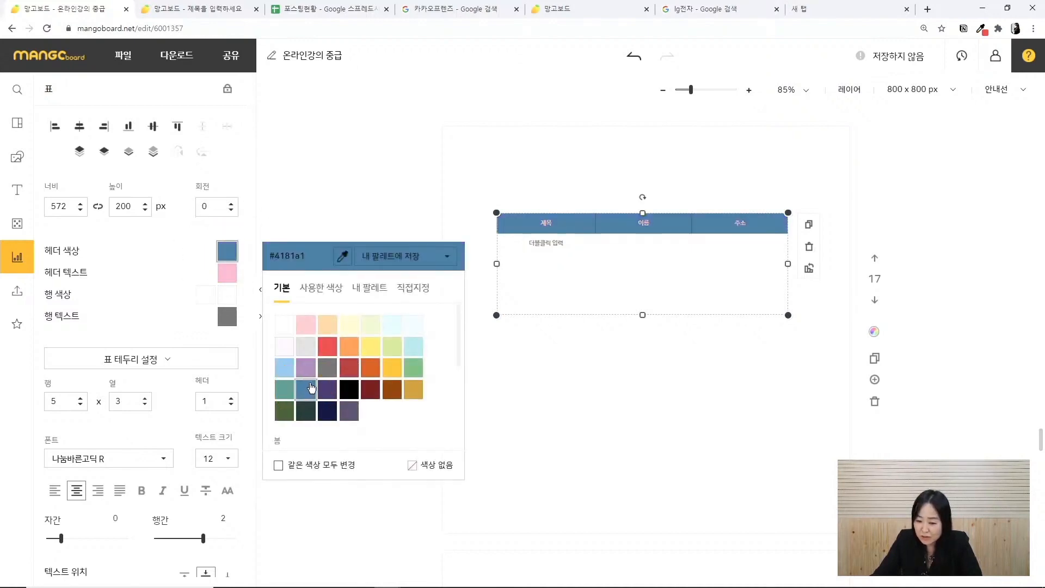
left_click(226, 275)
left_click(284, 346)
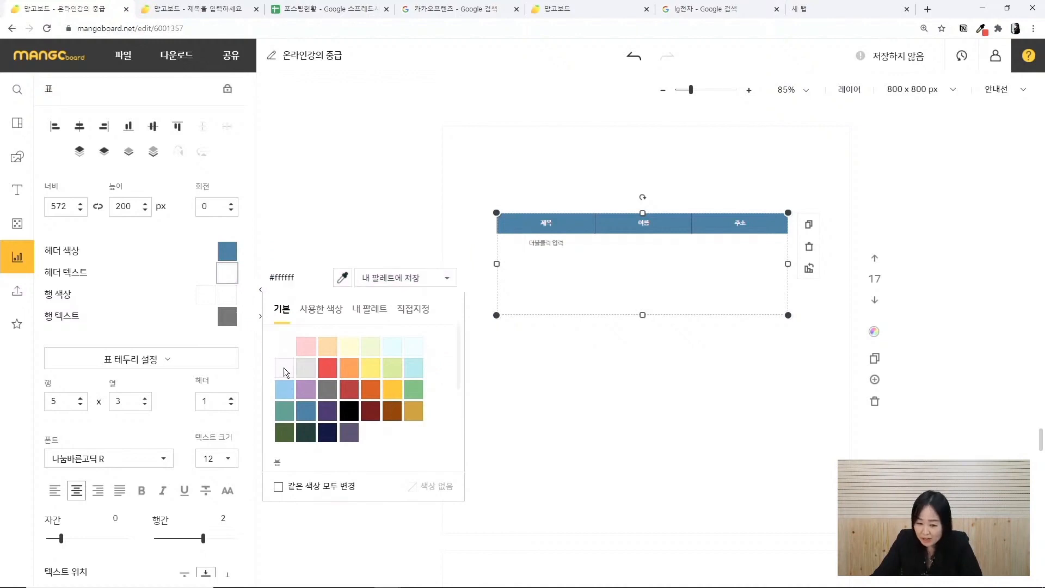
Set the table's font to 나눔바른고딕 B and its text size to 21
scroll(76, 309, "down", 2)
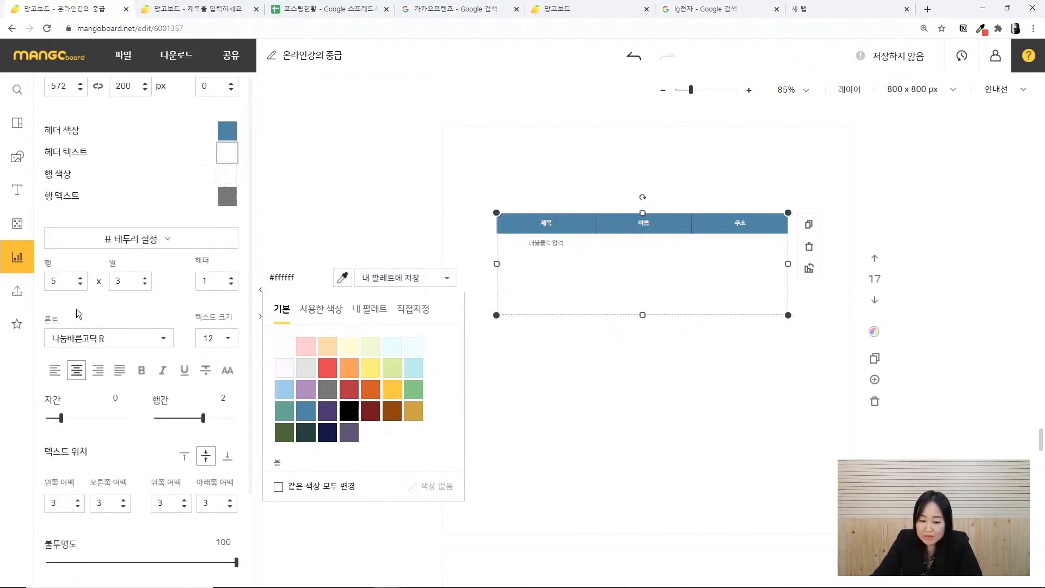
left_click(98, 339)
scroll(117, 218, "down", 3)
left_click(117, 229)
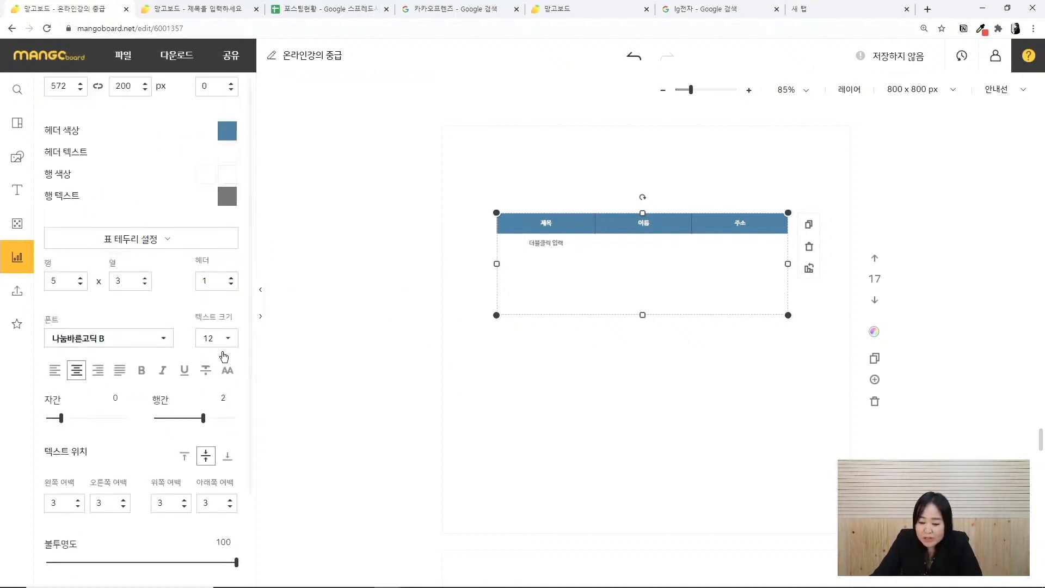
left_click(223, 345)
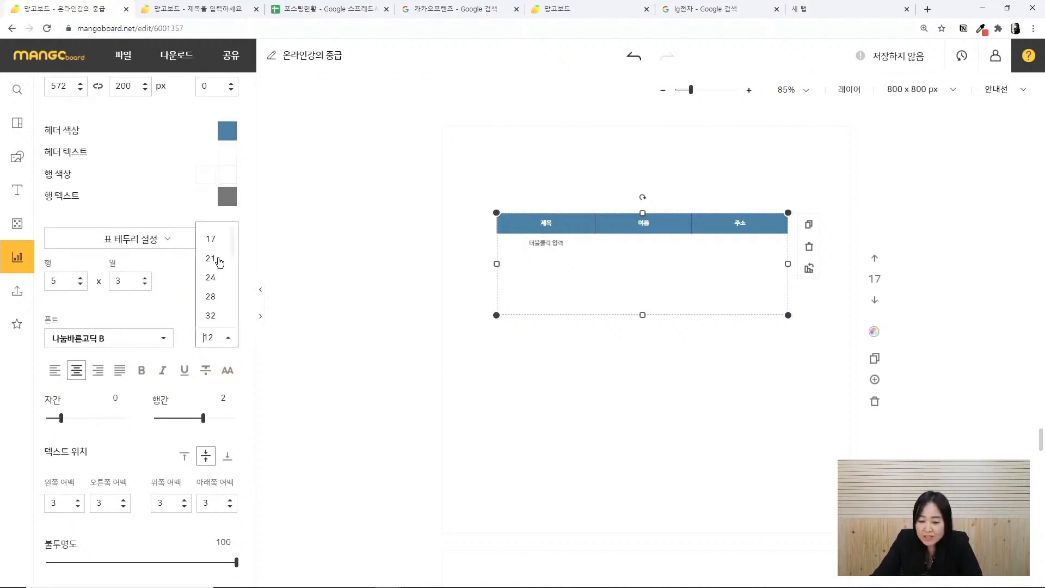
left_click(218, 260)
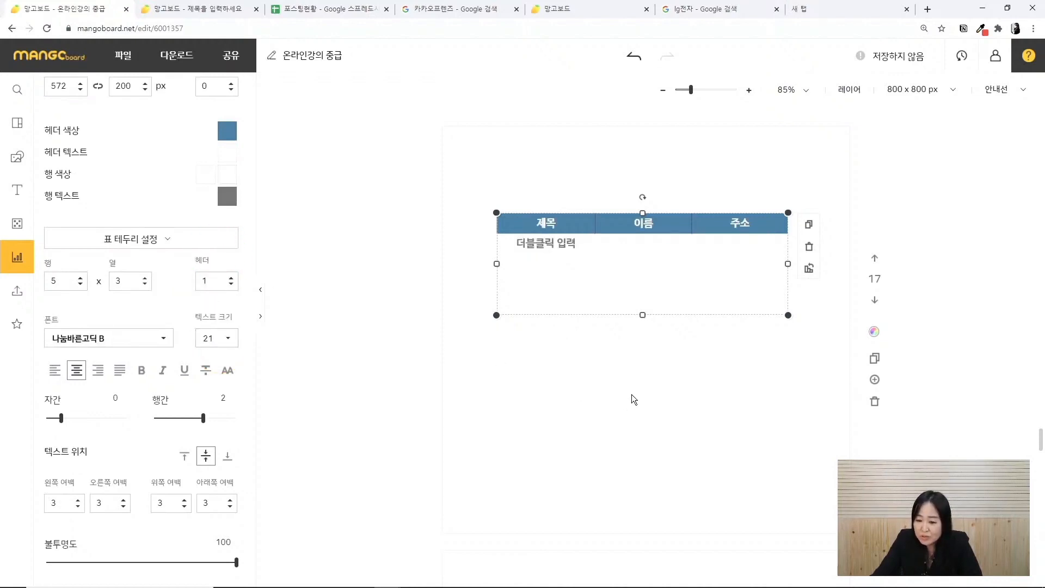
Widen the table to about 619 px, move it down toward the slide's middle and leave it selected
left_click(793, 260)
left_click_drag(787, 263, 815, 264)
left_click_drag(698, 275, 677, 308)
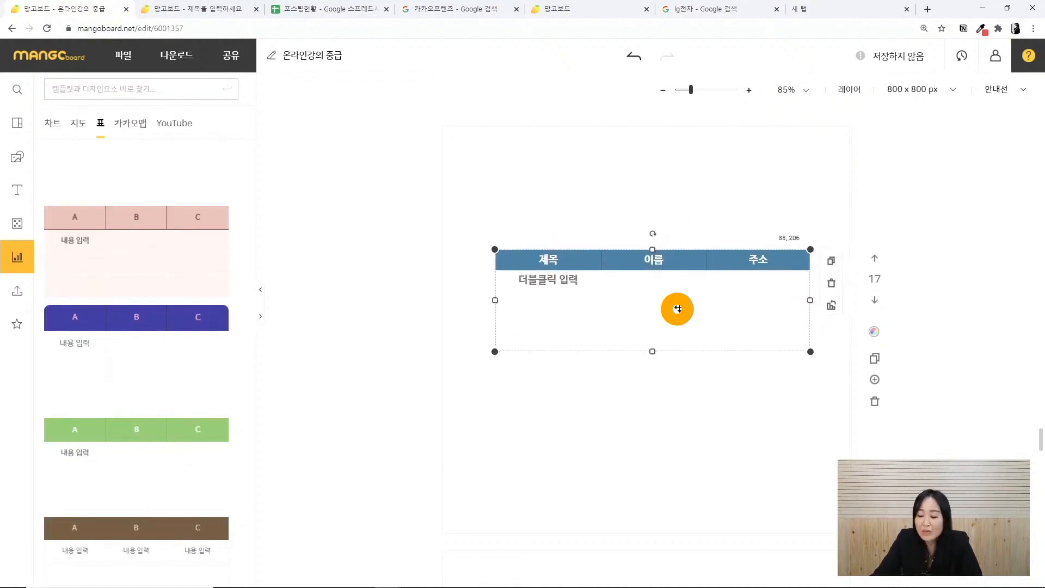
left_click(644, 422)
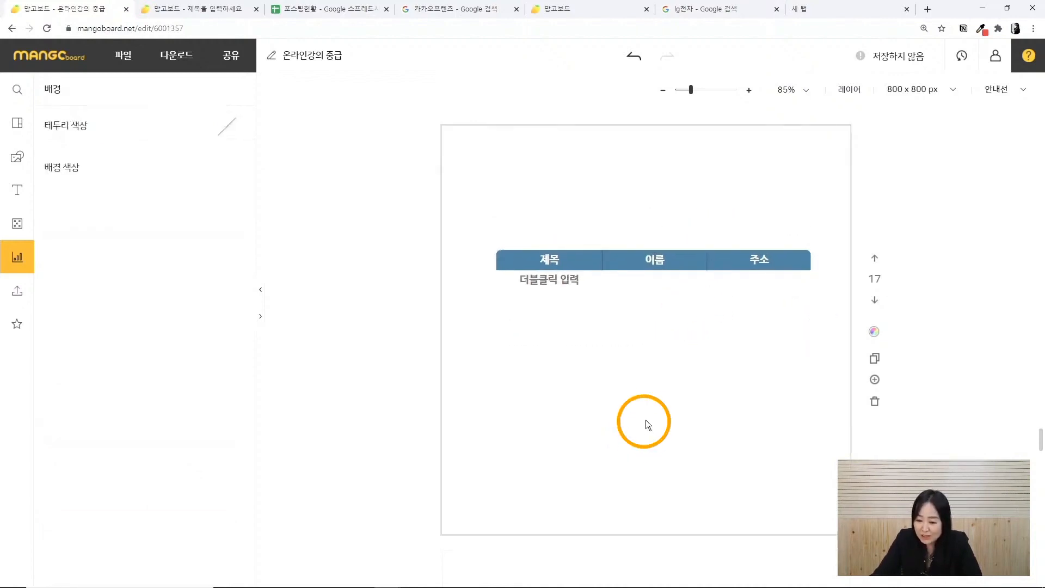
left_click(645, 306)
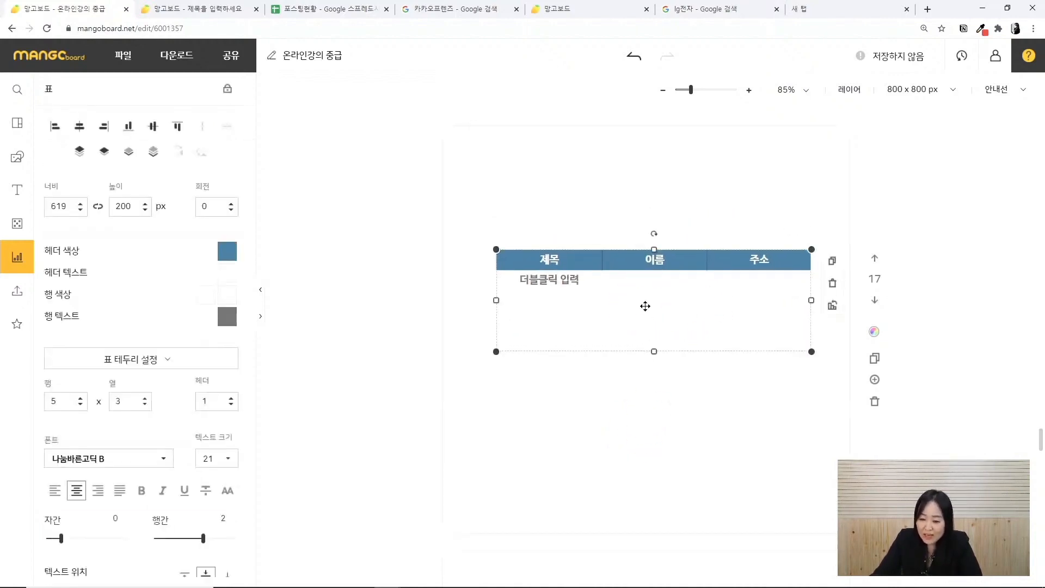
Replace the placeholder text in the first cell under the 제목 header with 망고보드
left_click(583, 280)
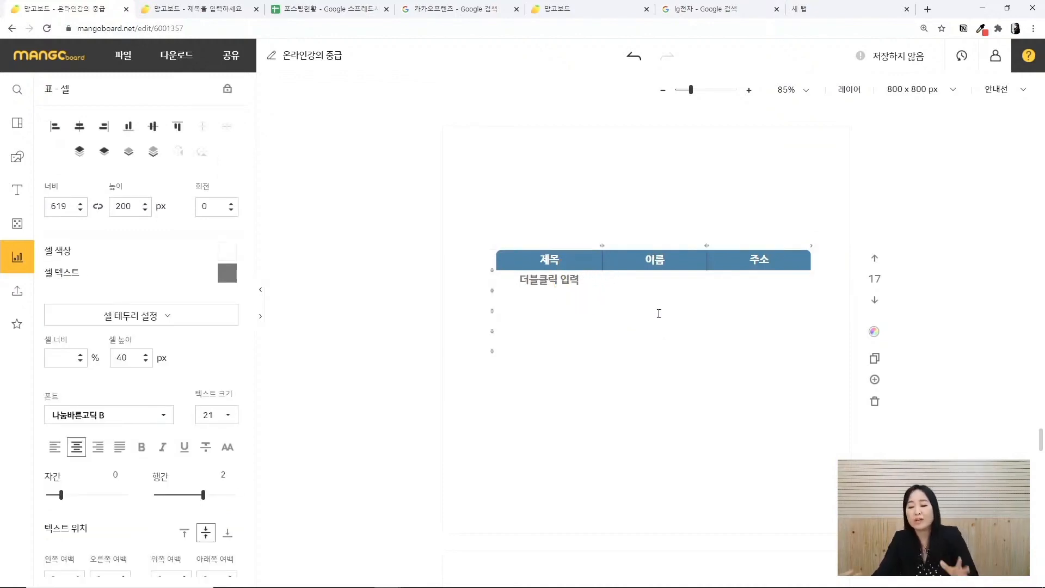
double_click(580, 283)
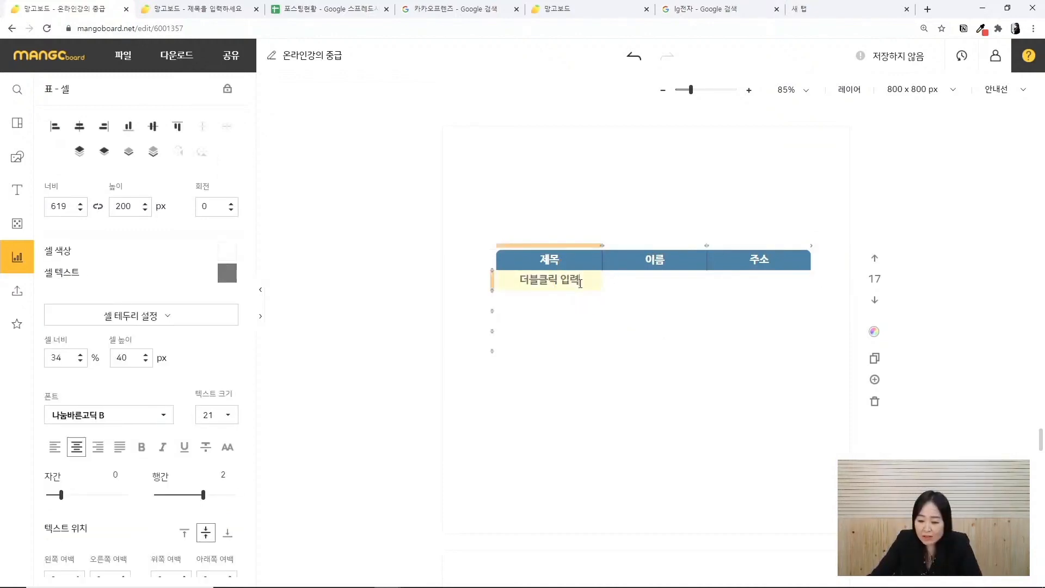
left_click_drag(580, 283, 523, 283)
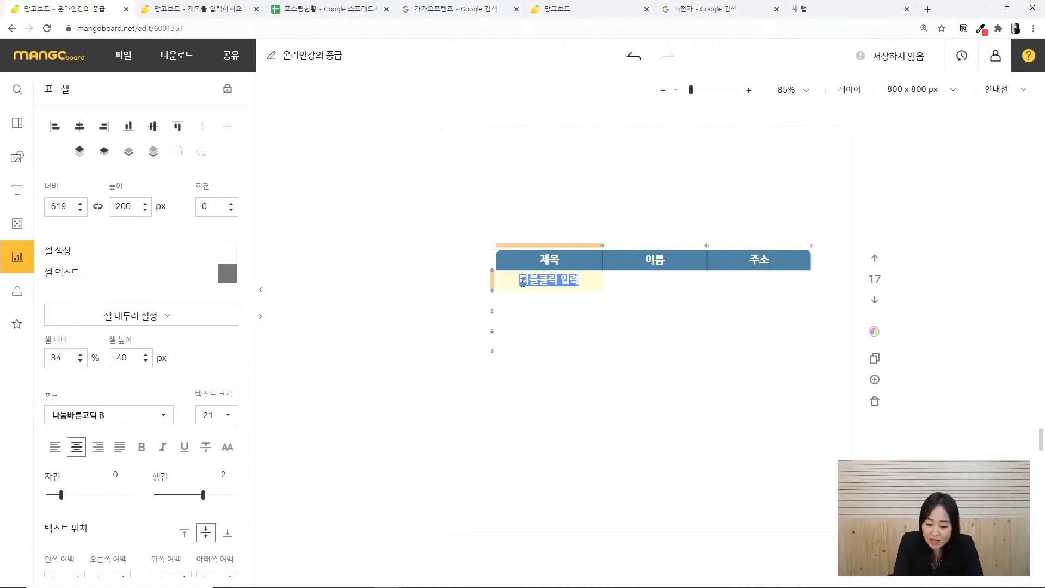
type("망ㄱ")
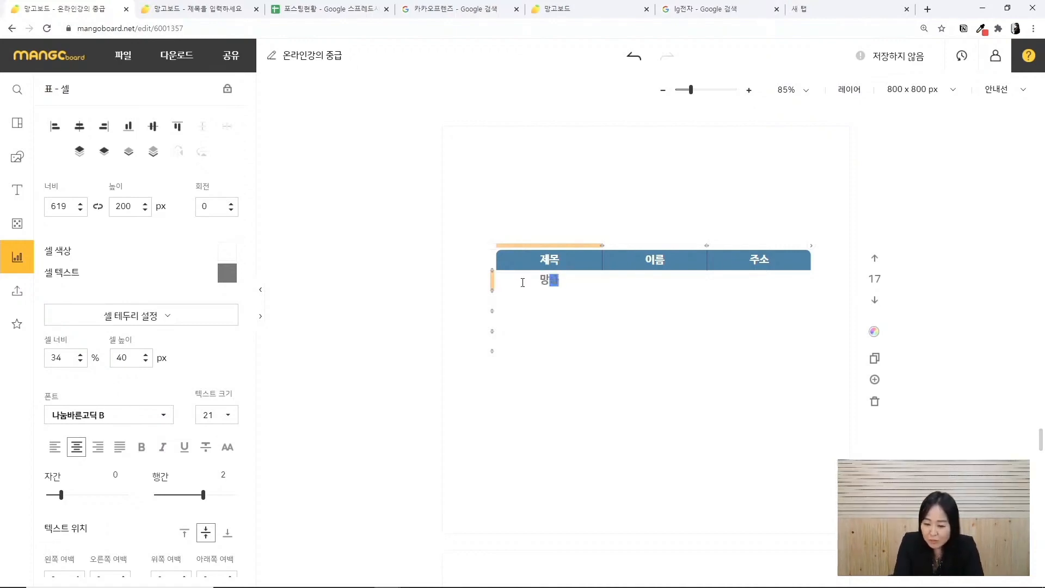
type("곱ㅗ")
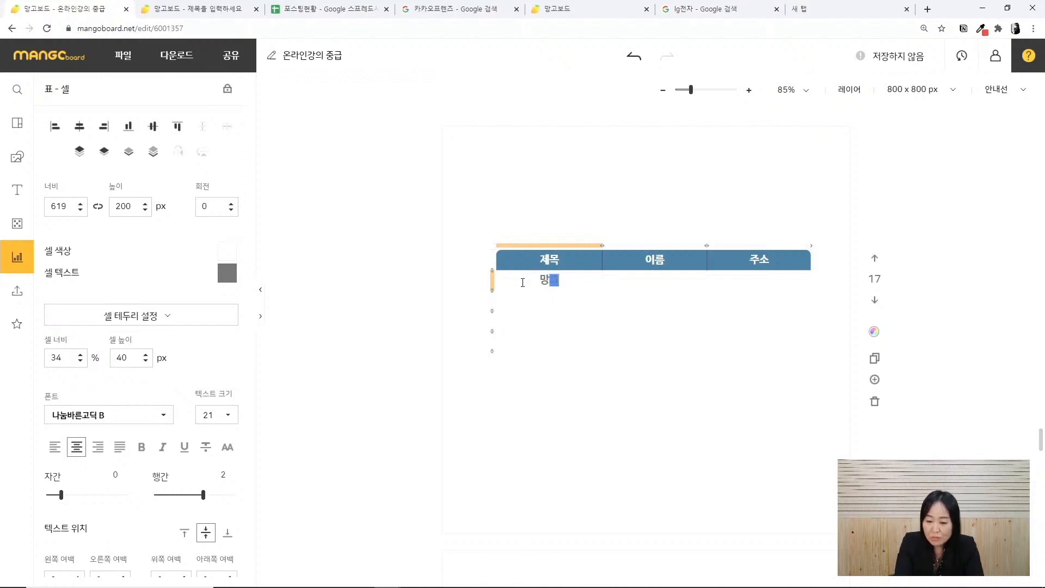
type("드")
Enter 동영상 in the second cell under the 제목 header and deselect the table
left_click(549, 299)
type("동영")
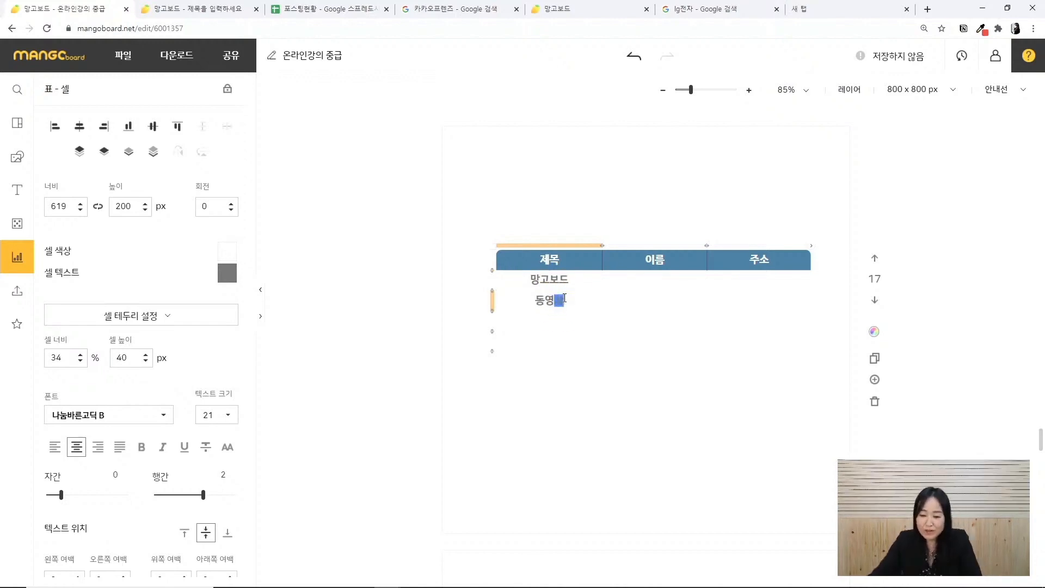
left_click(576, 326)
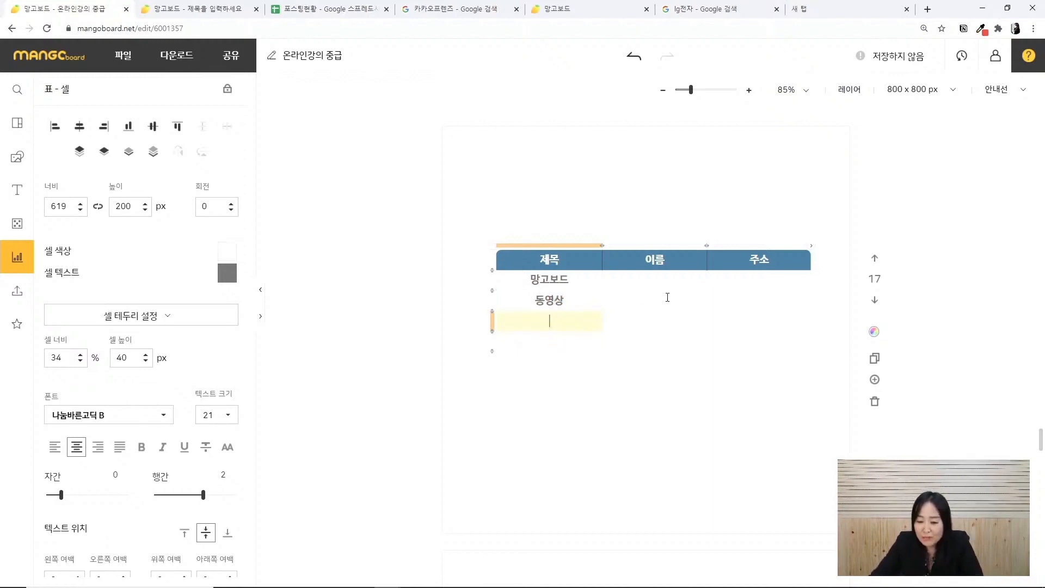
left_click(760, 279)
left_click(762, 300)
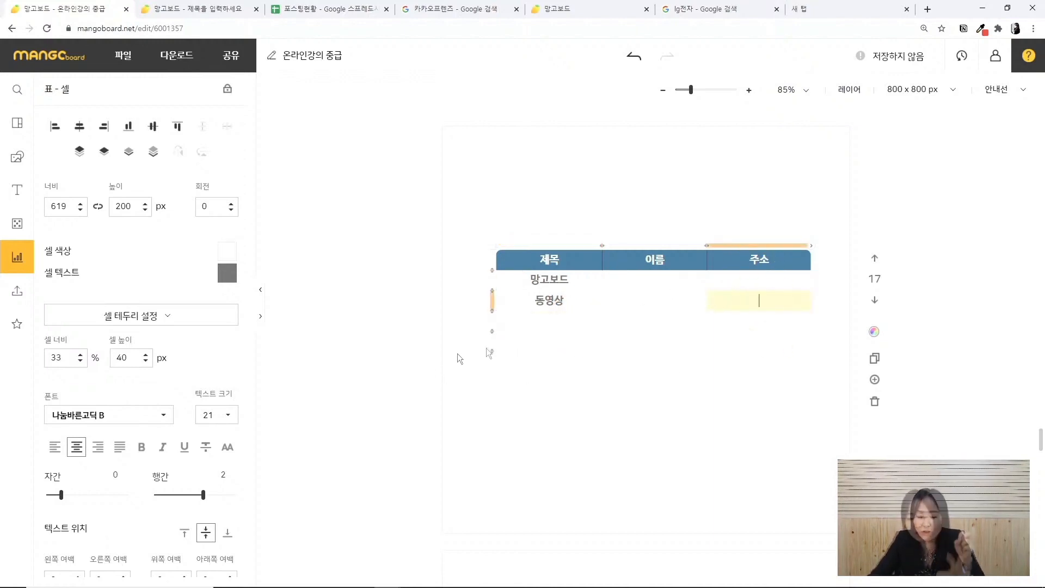
left_click(542, 381)
Switch to the 문화센터 프로그램.hwp document in Hangul and change the table's fourth column header to 내용
key("alt+Tab")
key("alt+Tab")
key("alt+Tab")
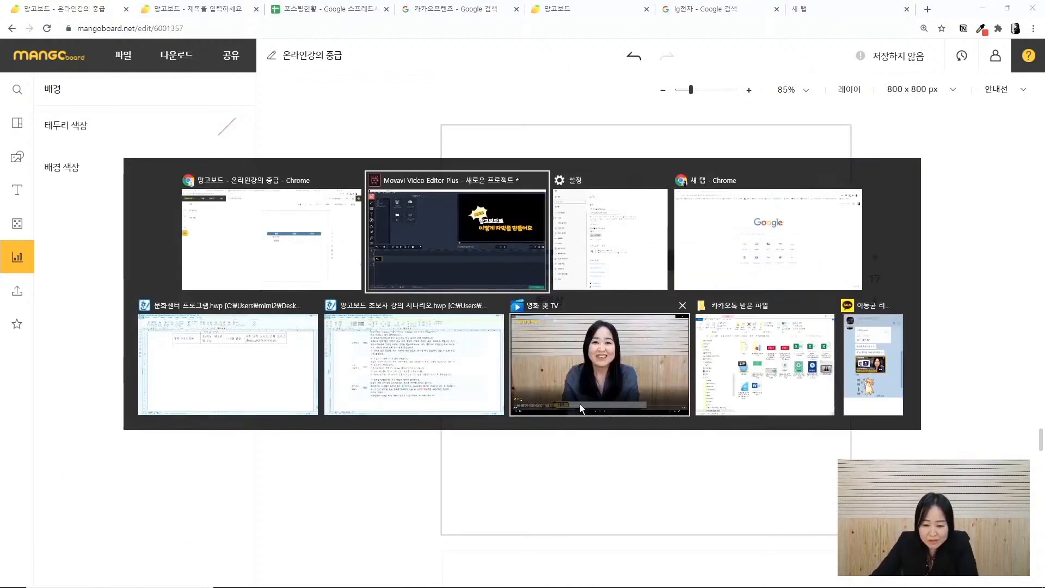
key("alt+Tab")
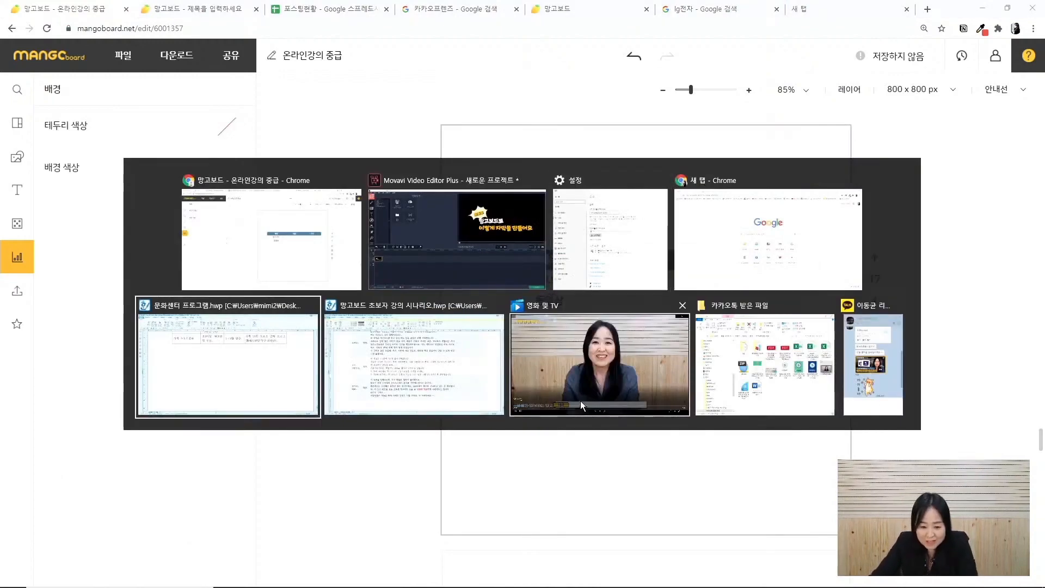
scroll(675, 403, "up", 10)
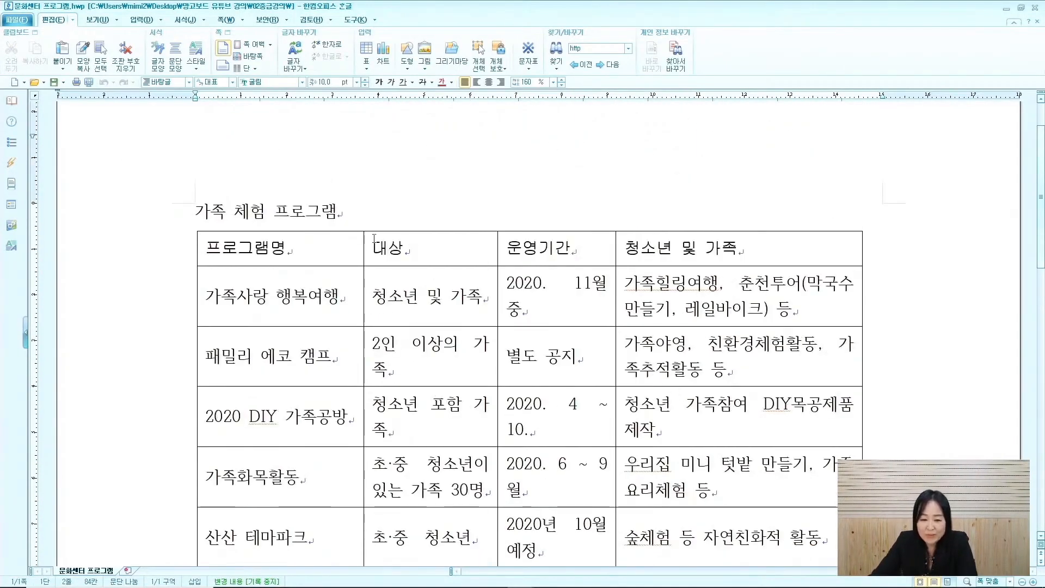
scroll(653, 424, "down", 6)
left_click(631, 440)
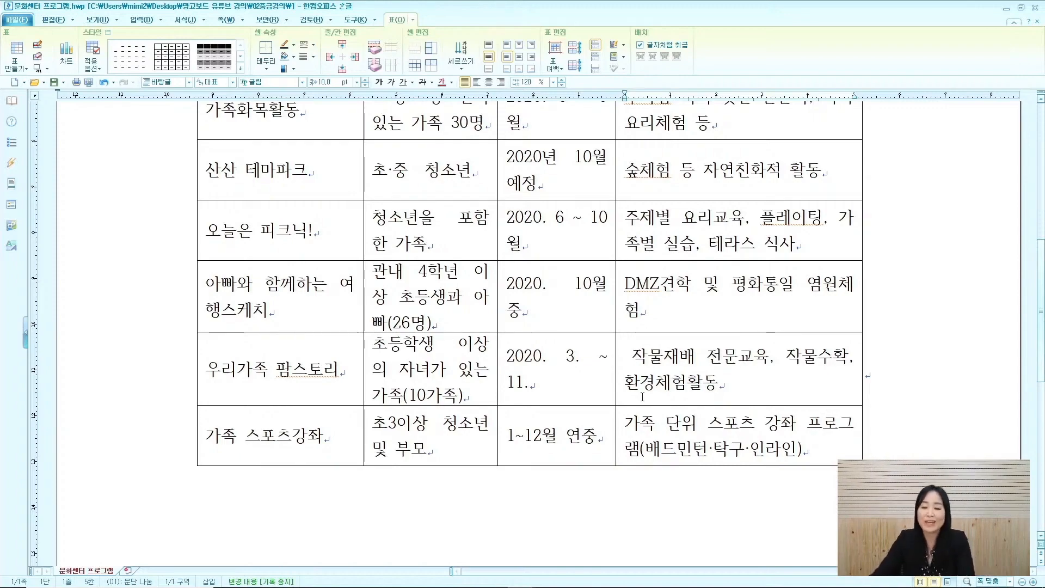
scroll(783, 466, "up", 4)
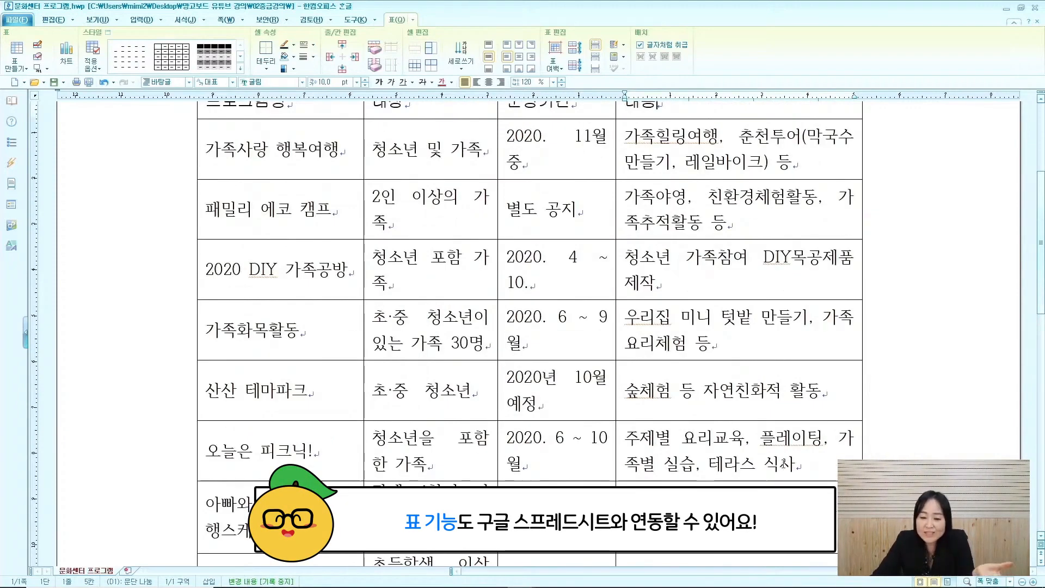
scroll(784, 463, "up", 4)
left_click_drag(218, 321, 739, 214)
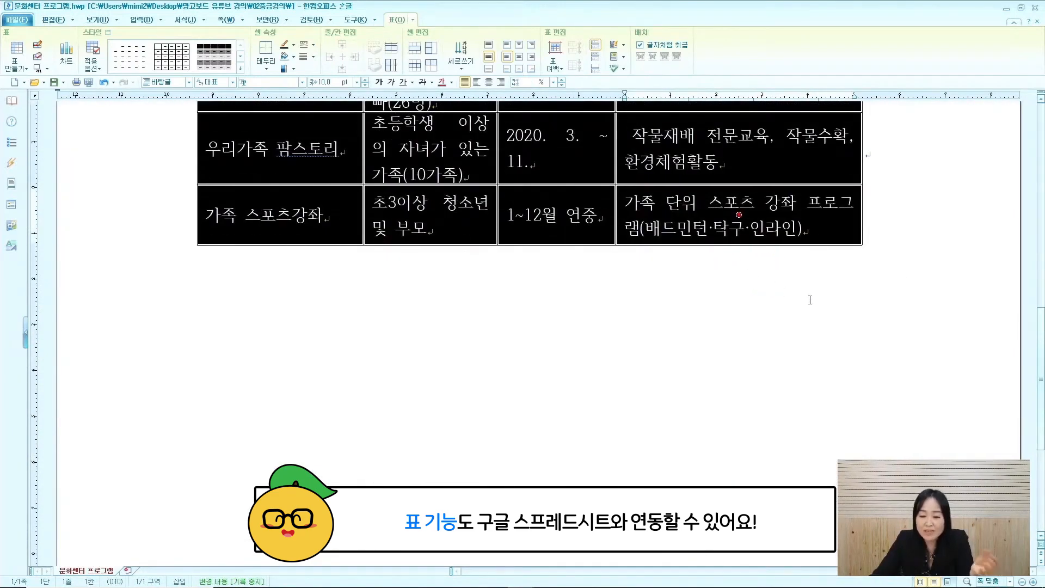
left_click(825, 375)
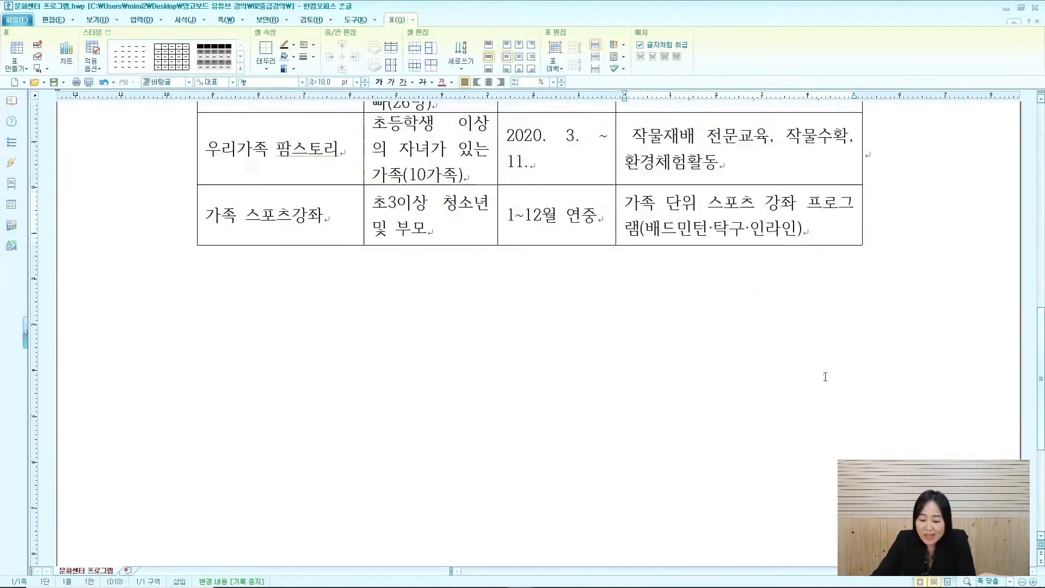
Select the entire program table, from the 프로그램명 header through the 가족 스포츠강좌 row, and copy it
scroll(901, 409, "up", 3)
scroll(901, 409, "up", 5)
left_click_drag(217, 259, 721, 499)
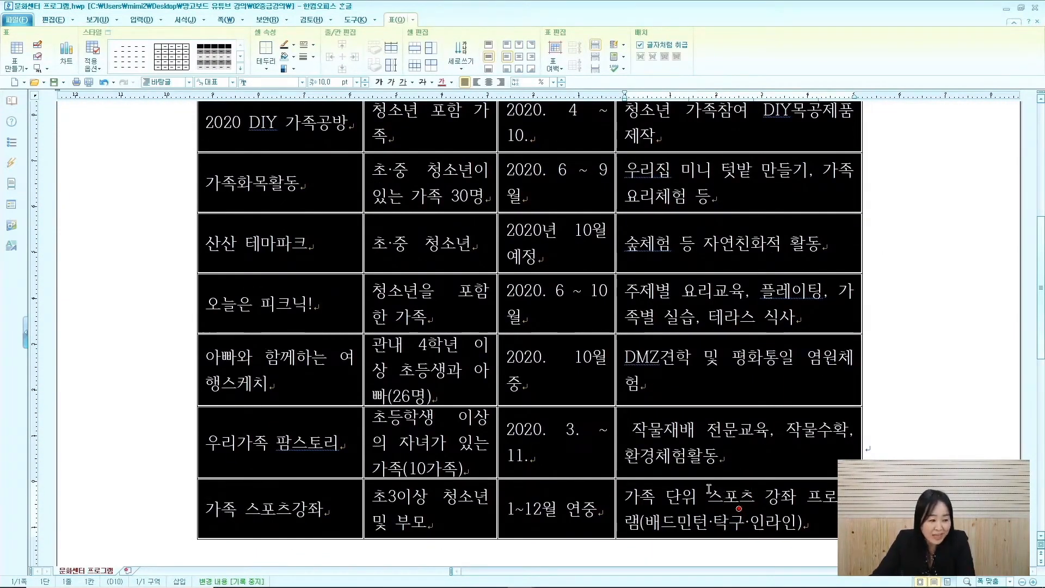
Switch to the 포스팅현황 Google spreadsheet in Chrome and create a new blank spreadsheet from it
key("alt+Tab")
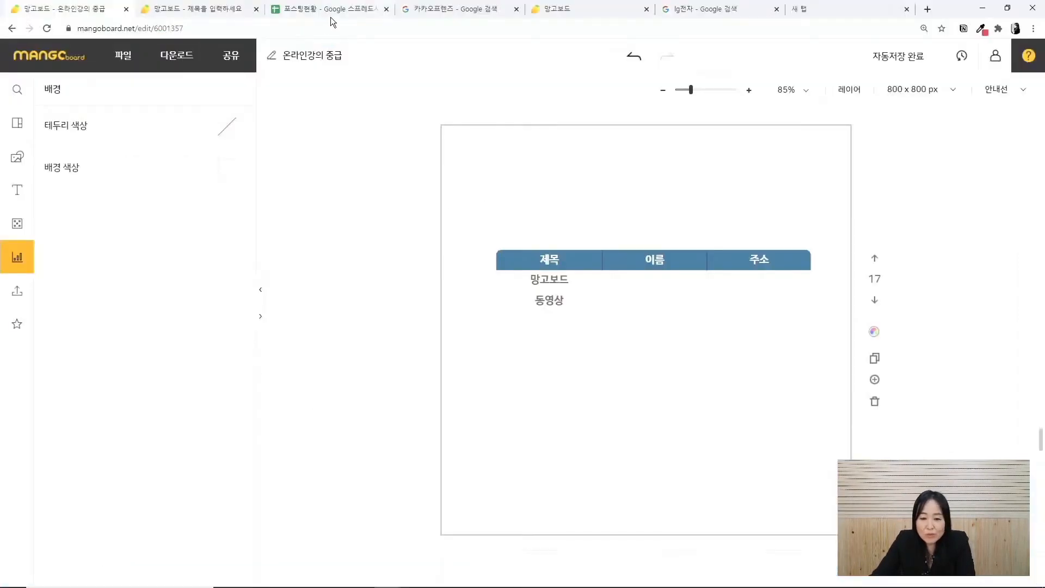
left_click(333, 10)
left_click(49, 66)
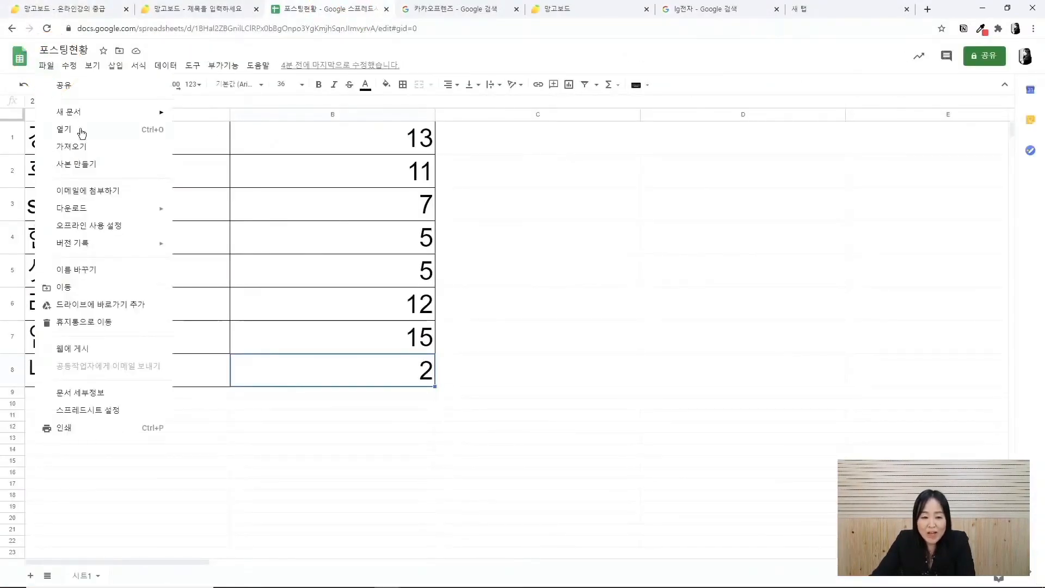
mouse_move(72, 112)
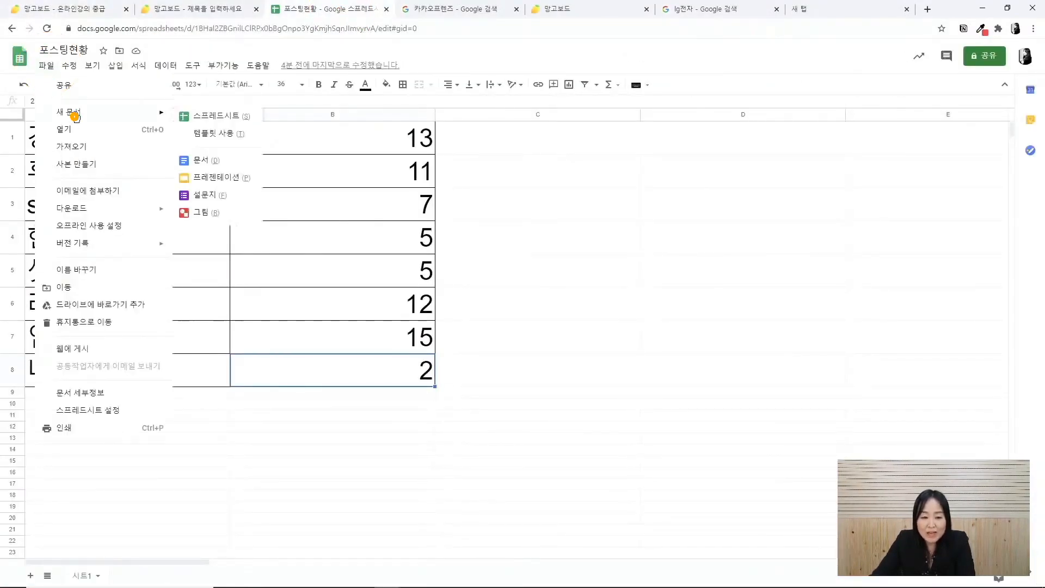
left_click(230, 116)
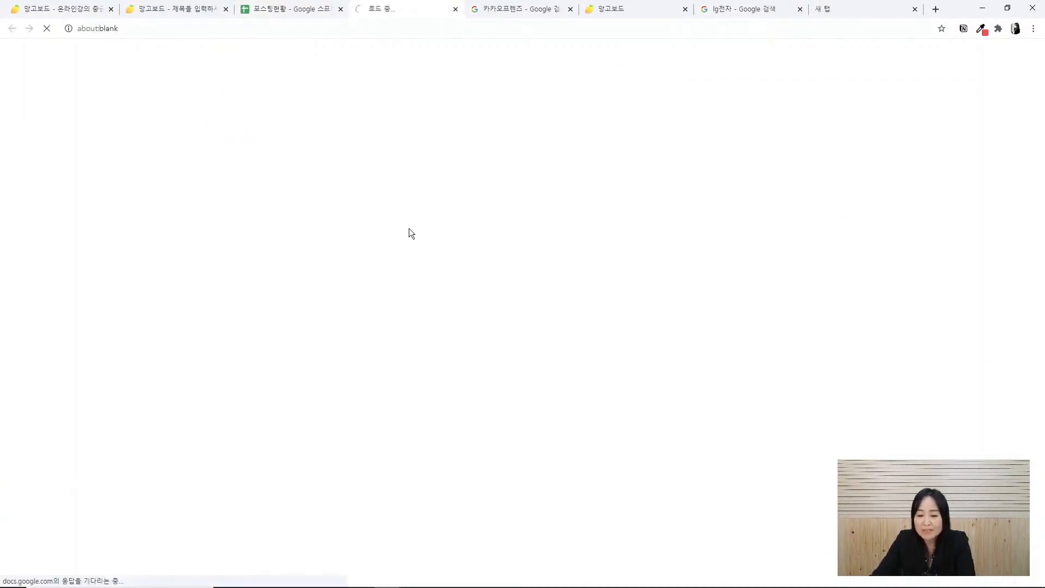
Enlarge the browser's page zoom and paste the copied program table into the blank sheet starting at cell A1
left_click(1032, 28)
left_click(998, 132)
left_click(998, 132)
left_click(998, 132)
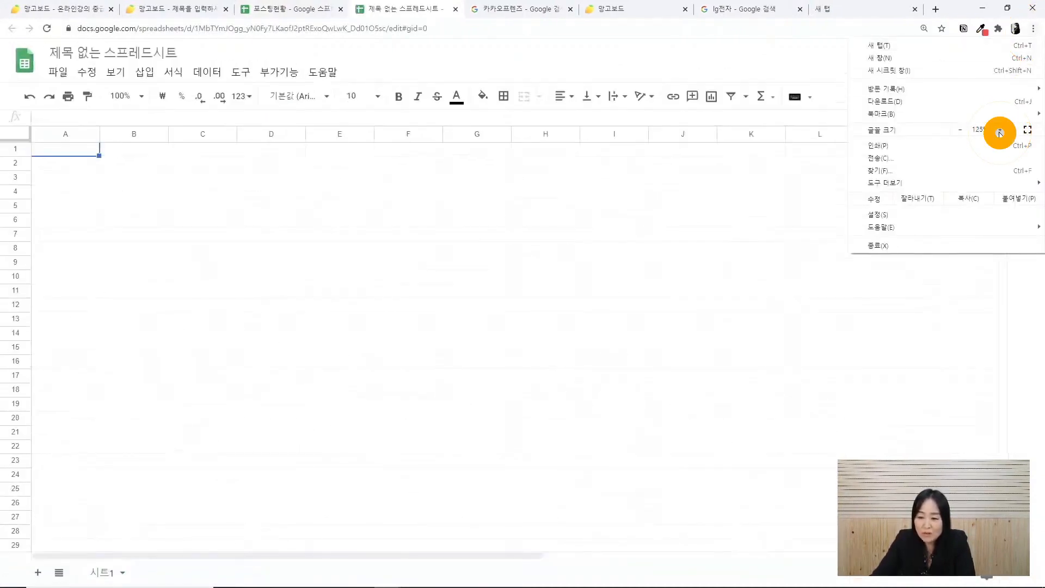
left_click(566, 292)
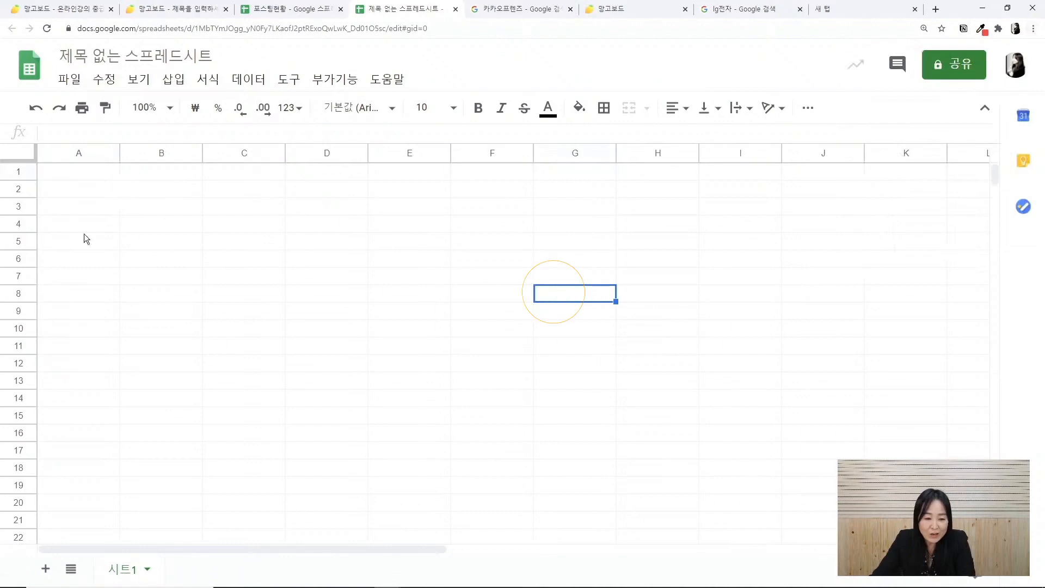
left_click(80, 175)
key("ctrl+v")
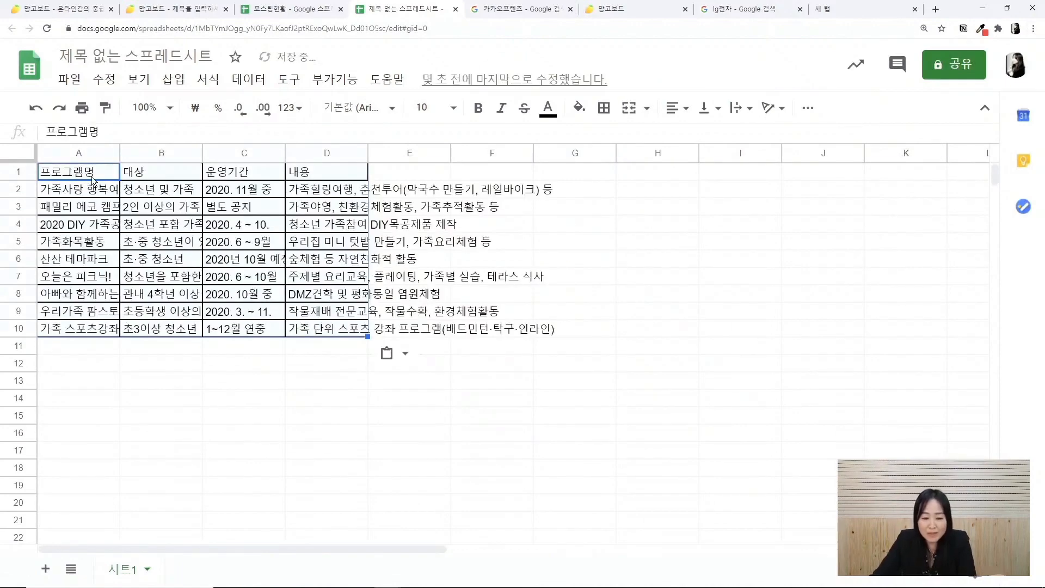
Widen columns D, B and A so more of the program table's text fits in its cells
left_click(476, 384)
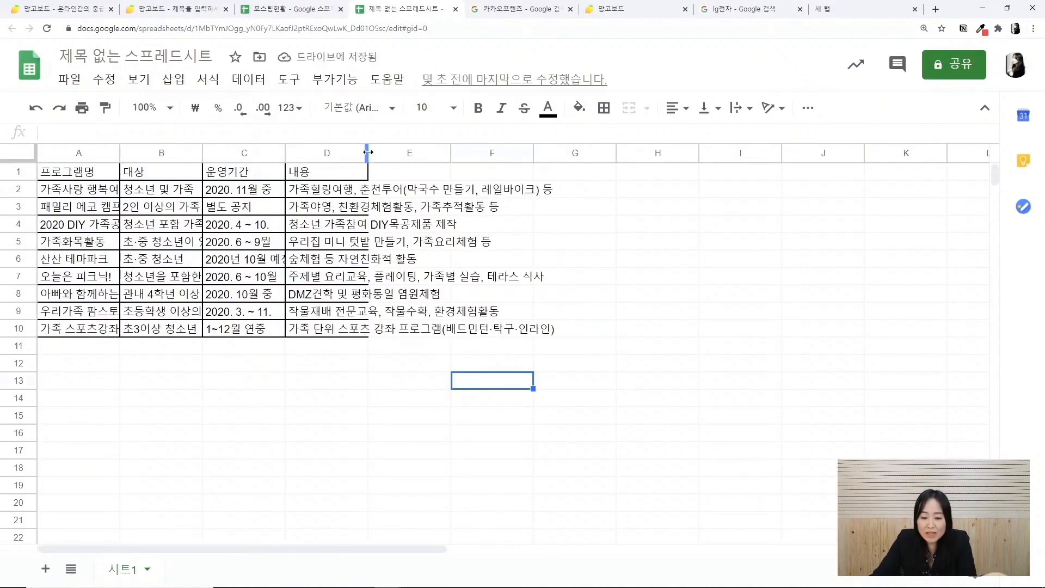
left_click_drag(367, 150, 574, 150)
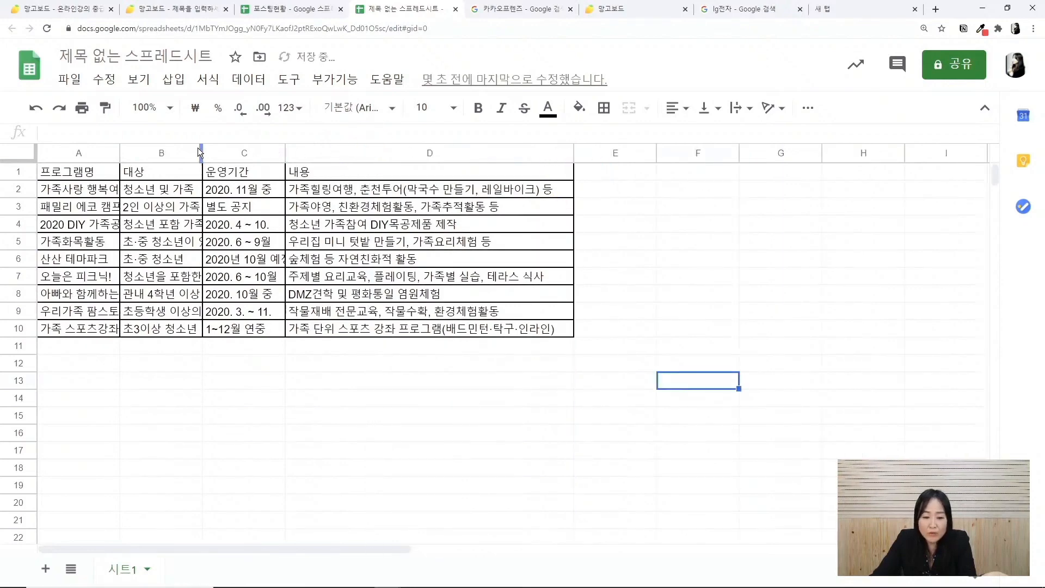
left_click_drag(203, 149, 265, 149)
left_click(78, 153)
left_click_drag(121, 154, 153, 158)
left_click(488, 370)
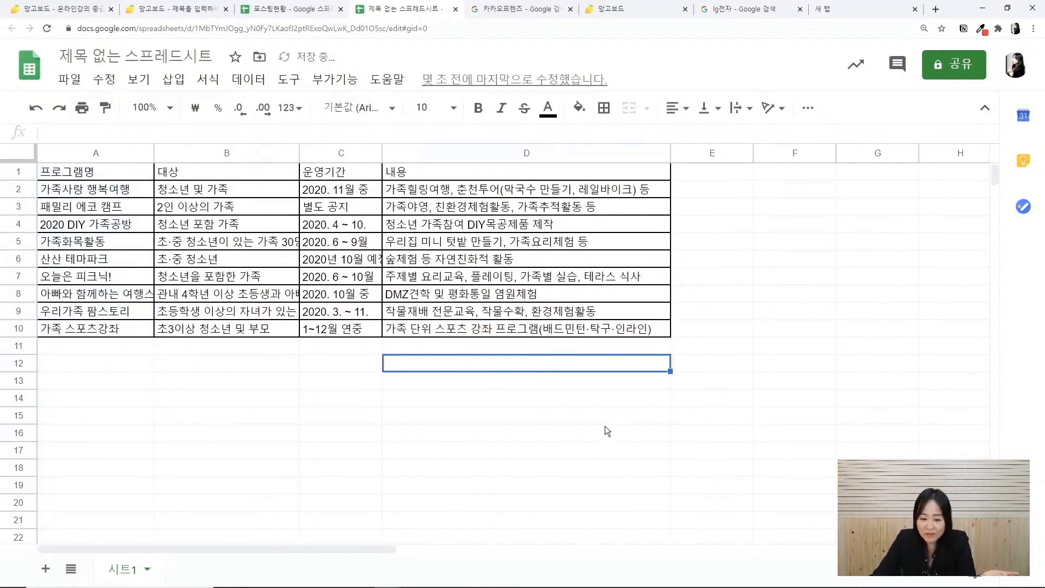
Rename the untitled spreadsheet as 프로그램
left_click(115, 58)
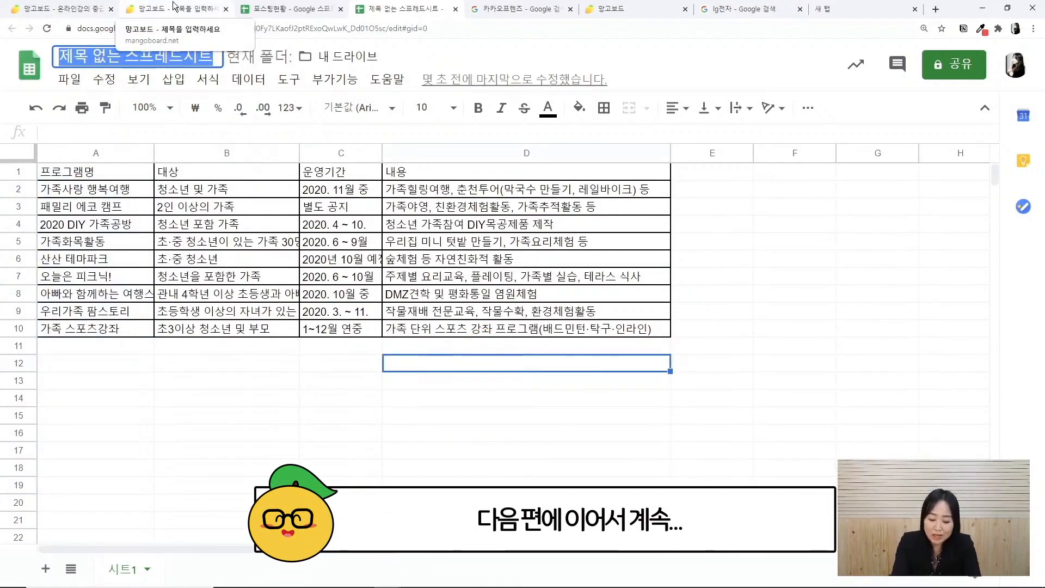
type("프로")
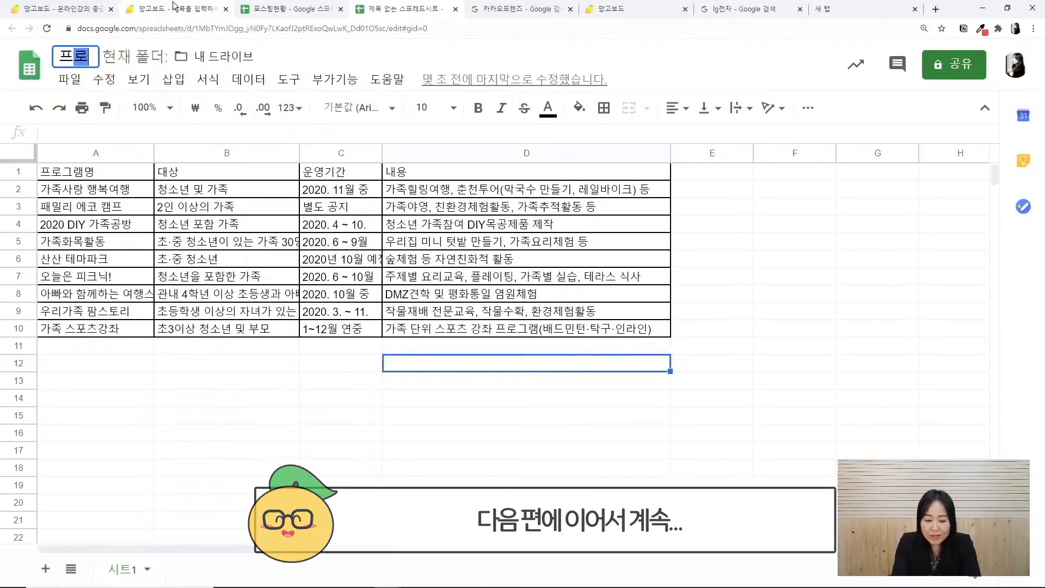
type("글")
left_click(191, 467)
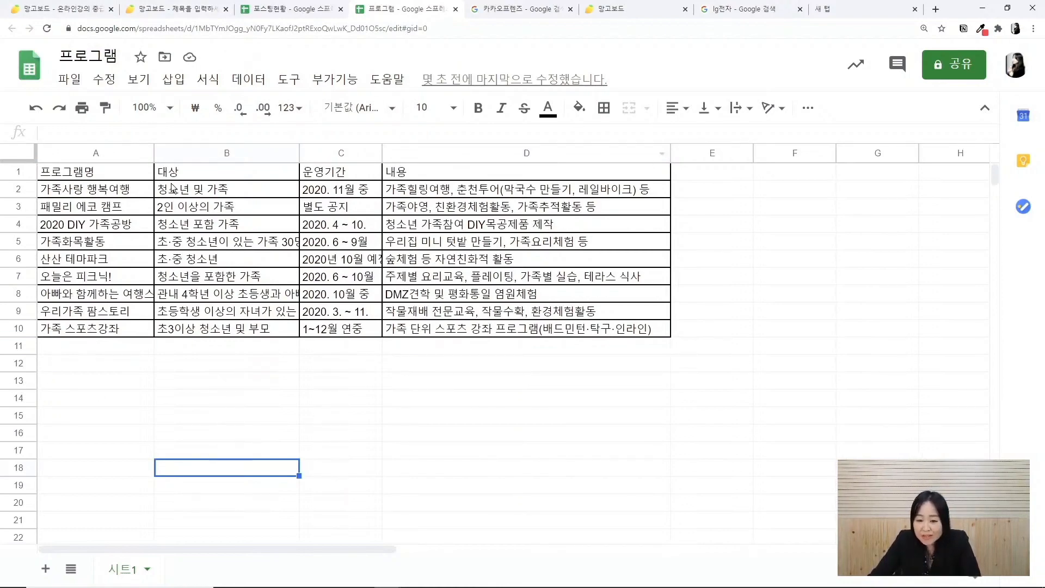
Publish the entire 프로그램 spreadsheet to the web as a web page link and close the publishing dialog
left_click(70, 80)
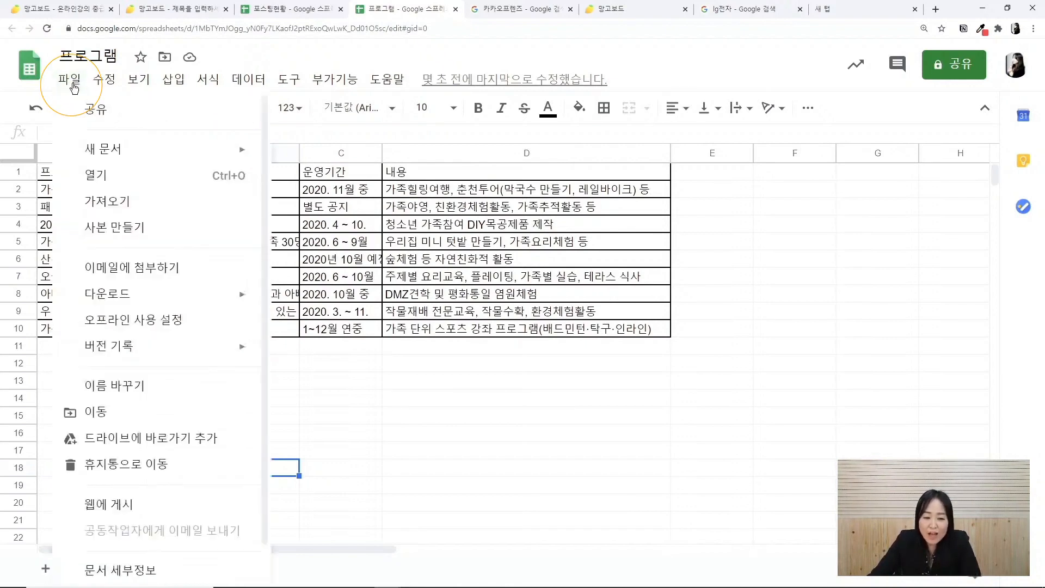
left_click(116, 508)
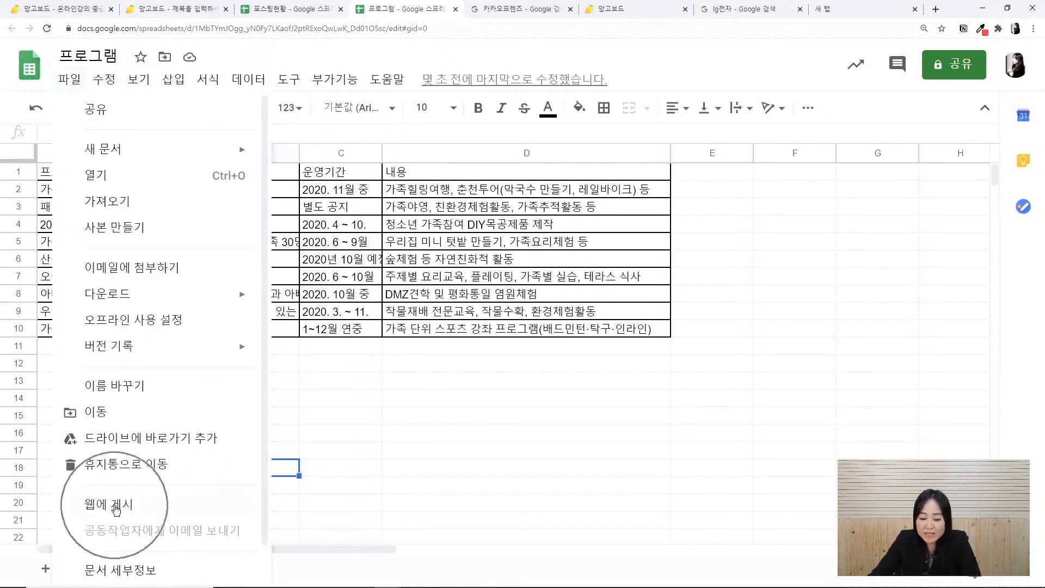
left_click(116, 508)
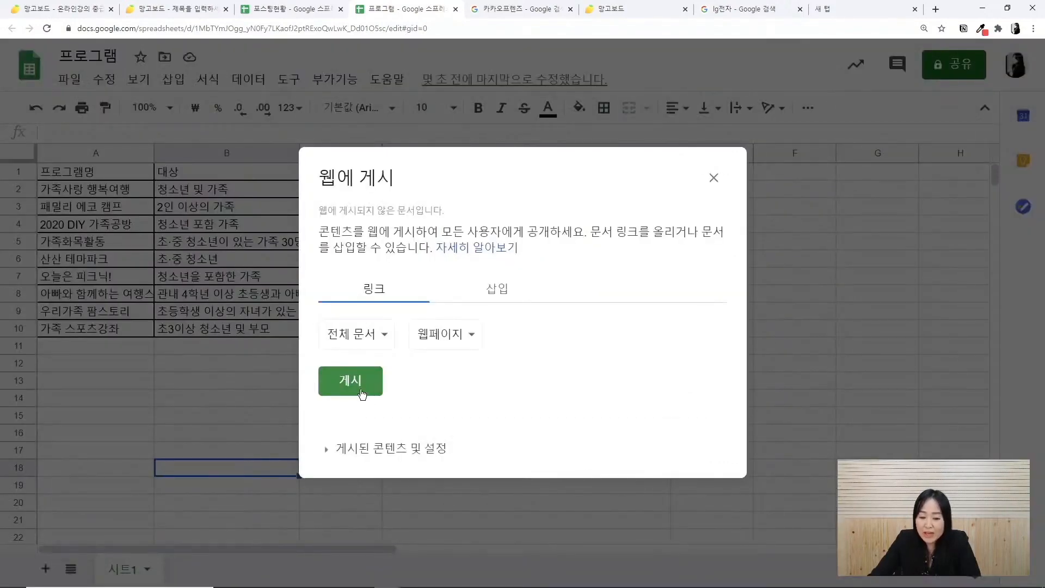
left_click(362, 389)
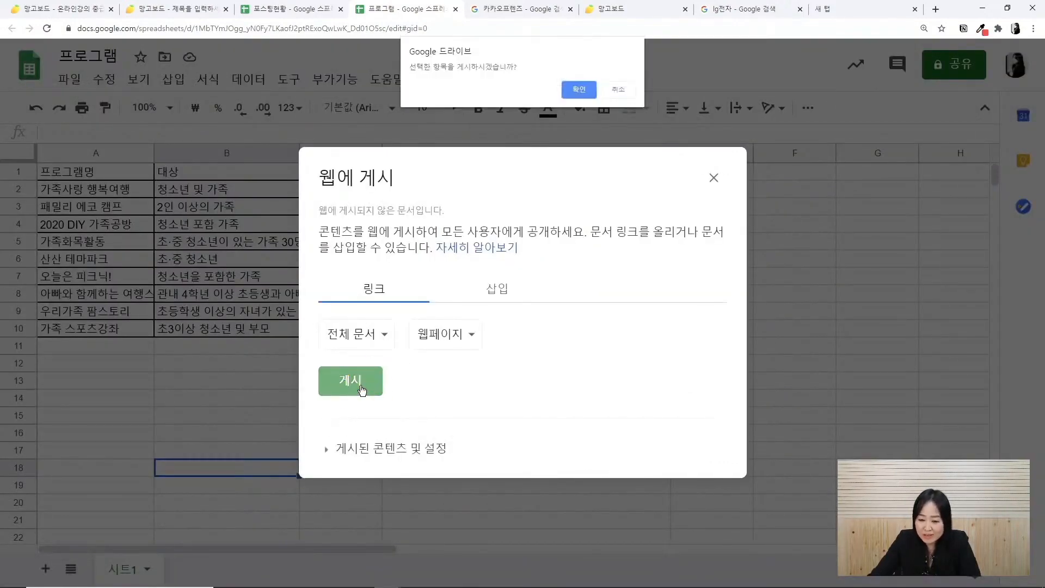
left_click(579, 90)
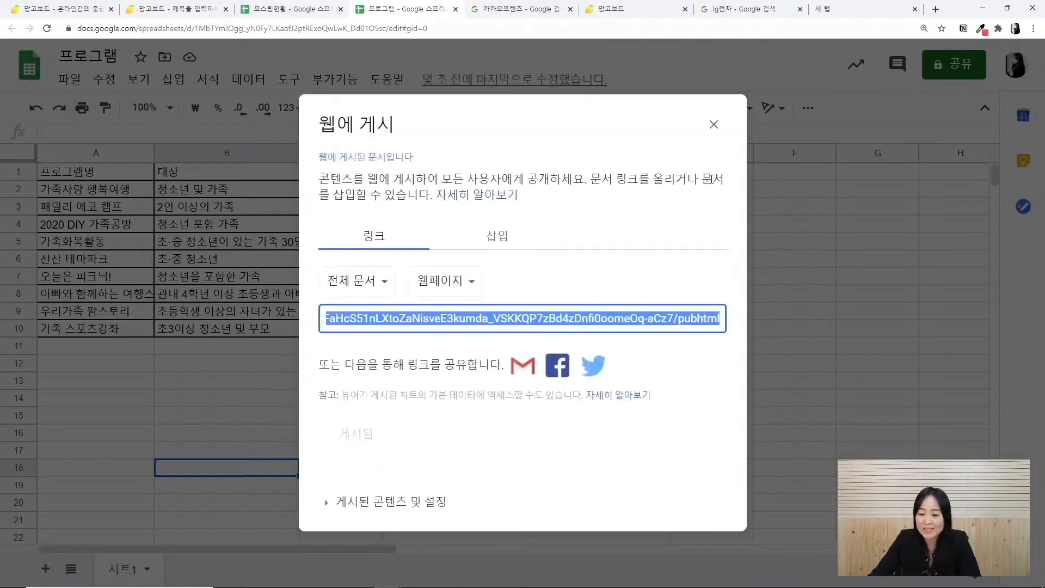
left_click(714, 126)
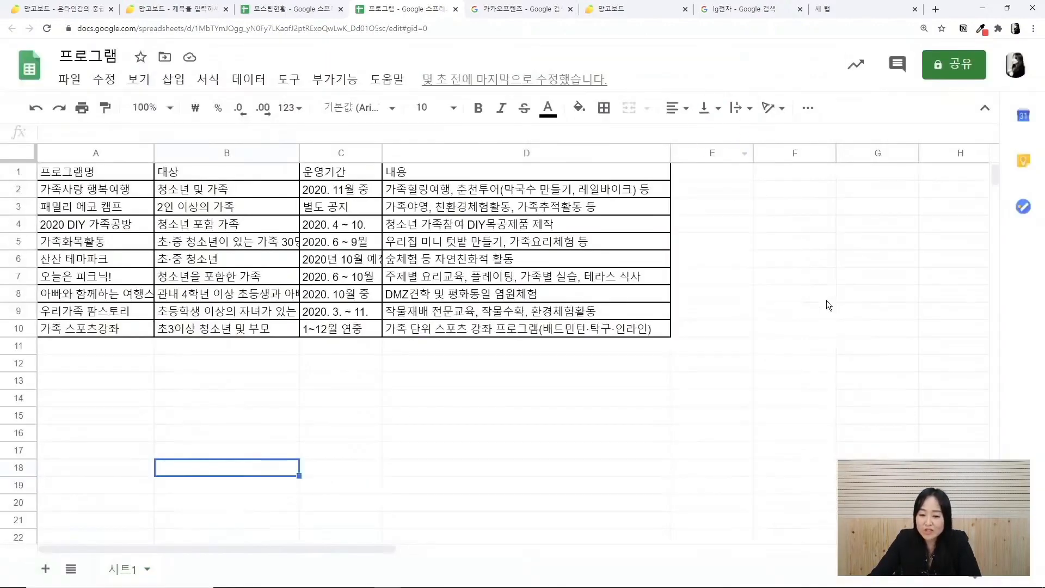
Copy the 프로그램 spreadsheet's web address, switch to Mangoboard and add a blank page after page 17
left_click(450, 30)
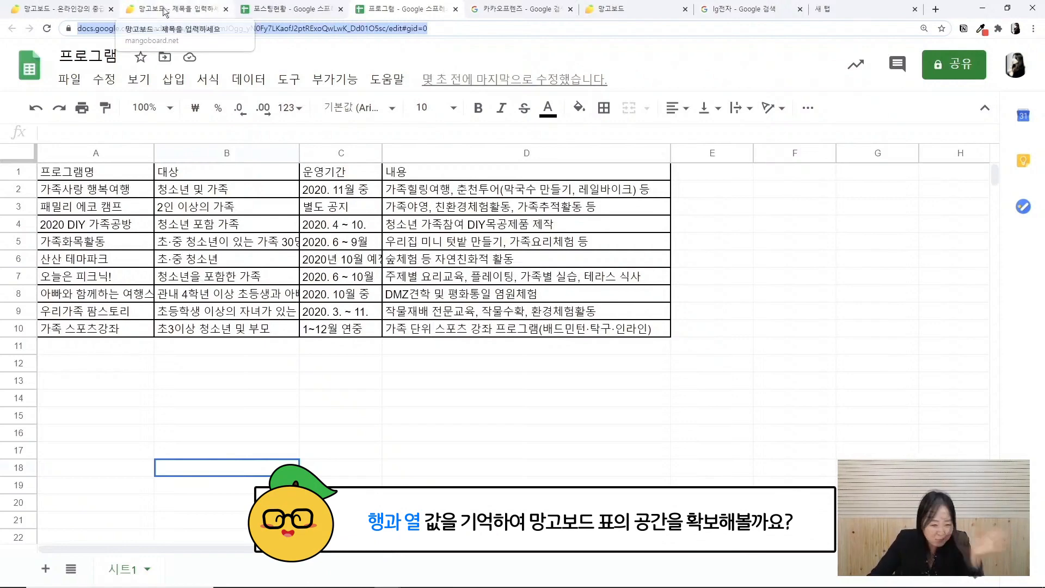
left_click(60, 8)
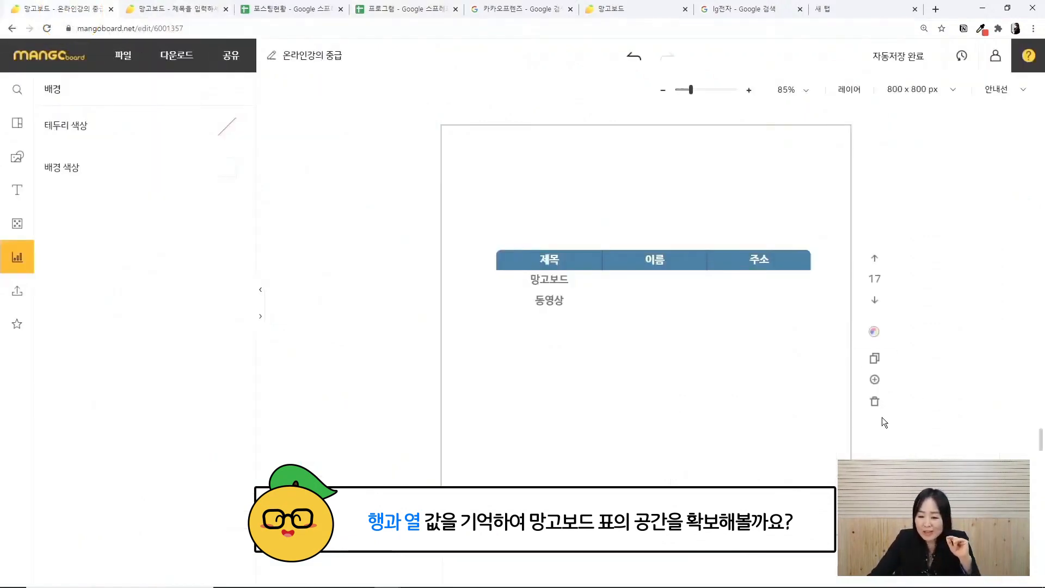
left_click(875, 379)
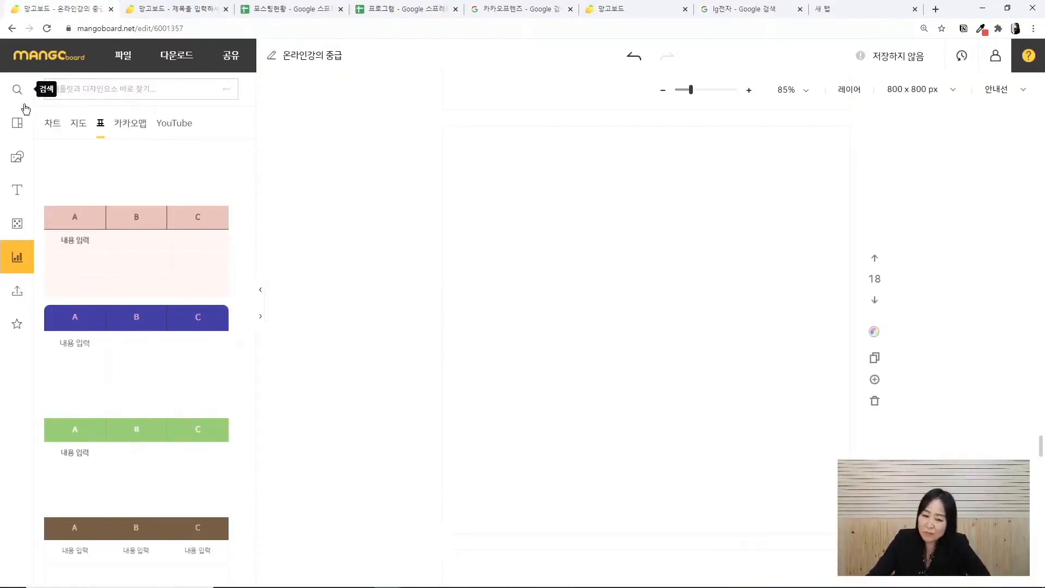
Apply the cover of the purple spiral-notepad COVID-19 card news (카드뉴스) design template to the blank page
left_click(17, 125)
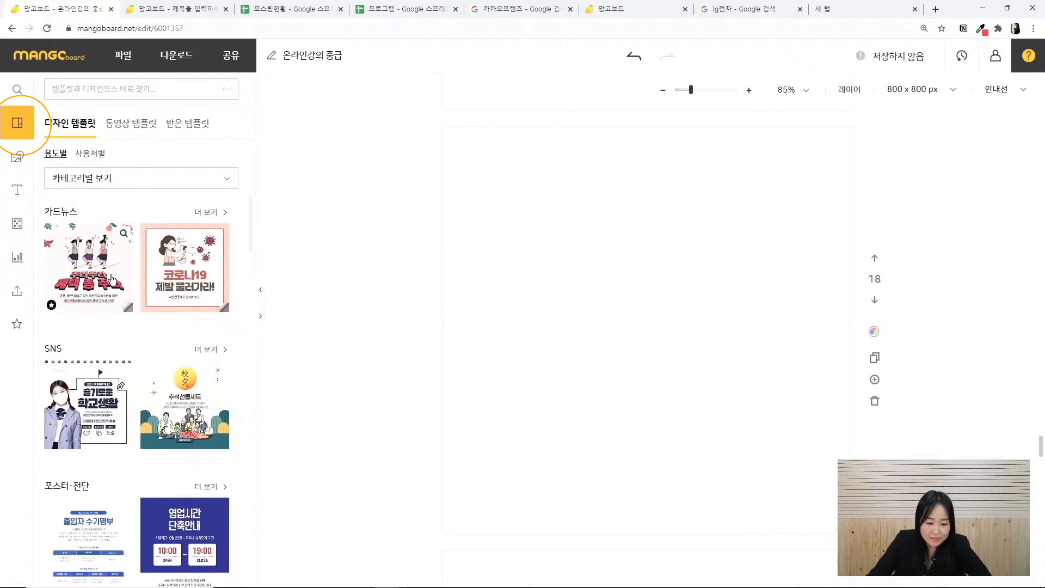
left_click(221, 214)
scroll(105, 355, "down", 3)
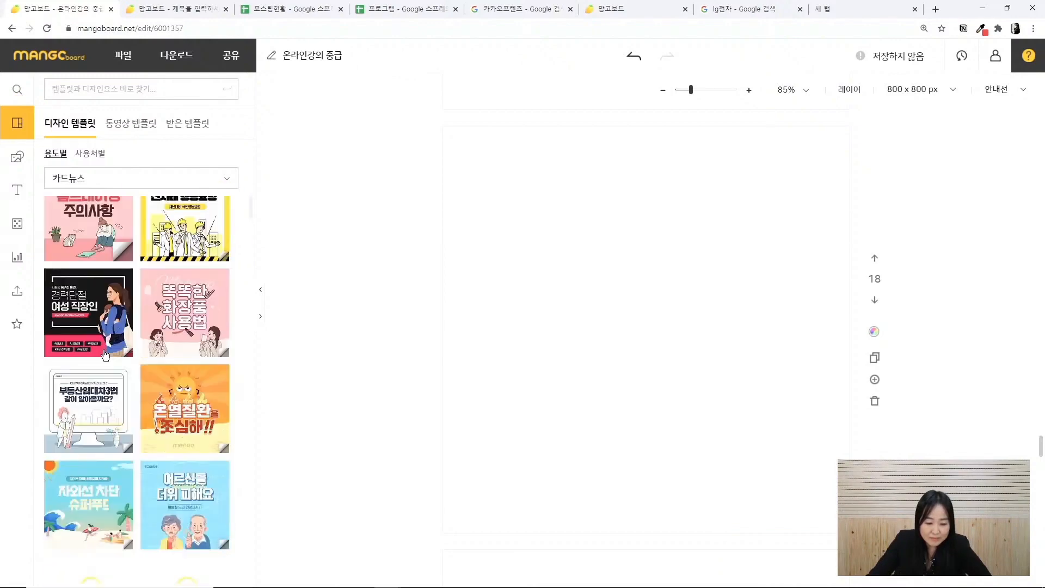
scroll(105, 355, "down", 5)
left_click(106, 400)
left_click(76, 280)
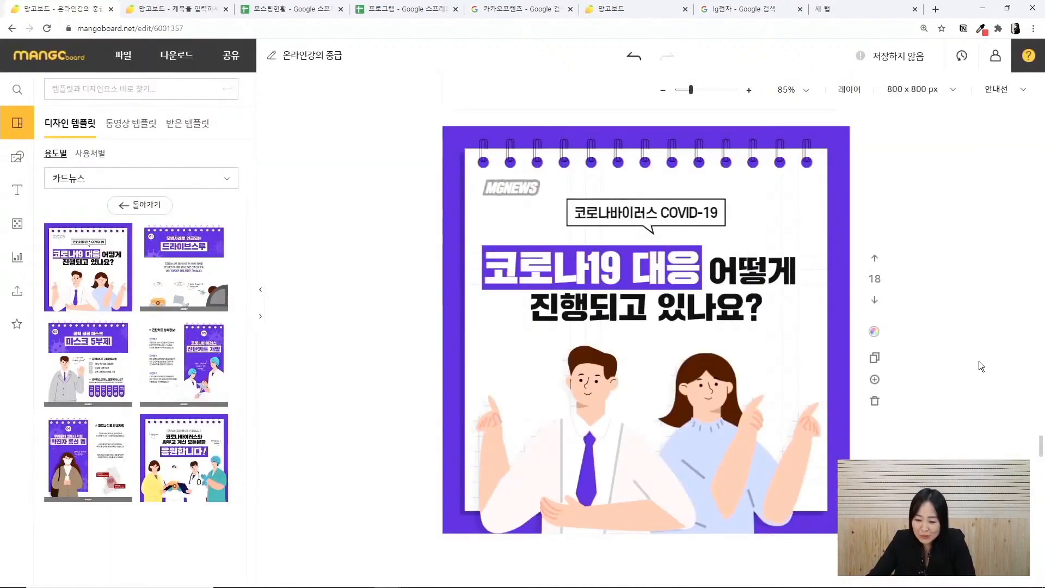
Delete the large headline, the two character illustrations and the speech-bubble box, keeping the small COVID-19 text
left_click_drag(340, 264, 861, 576)
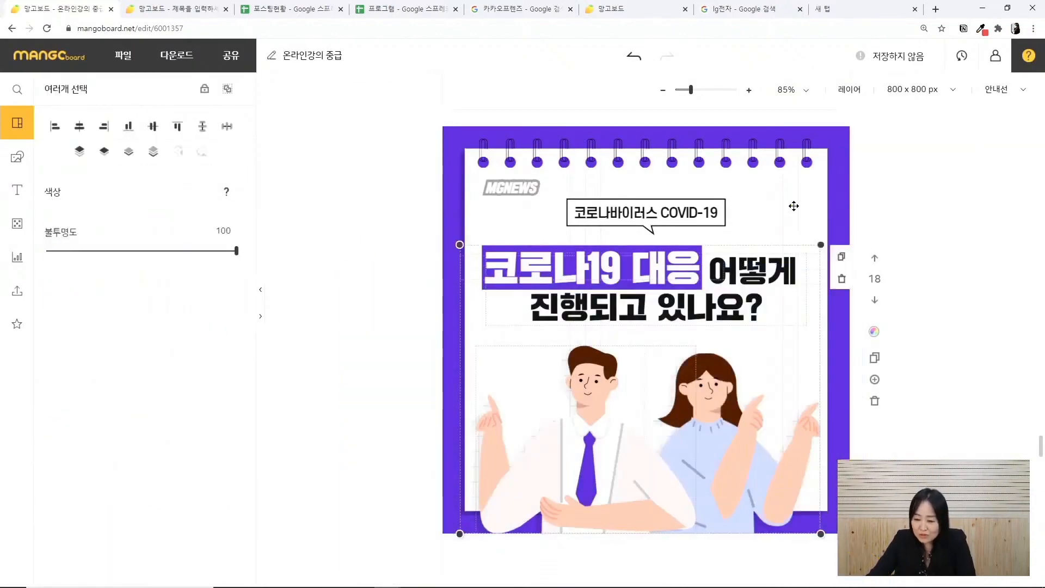
key("Delete")
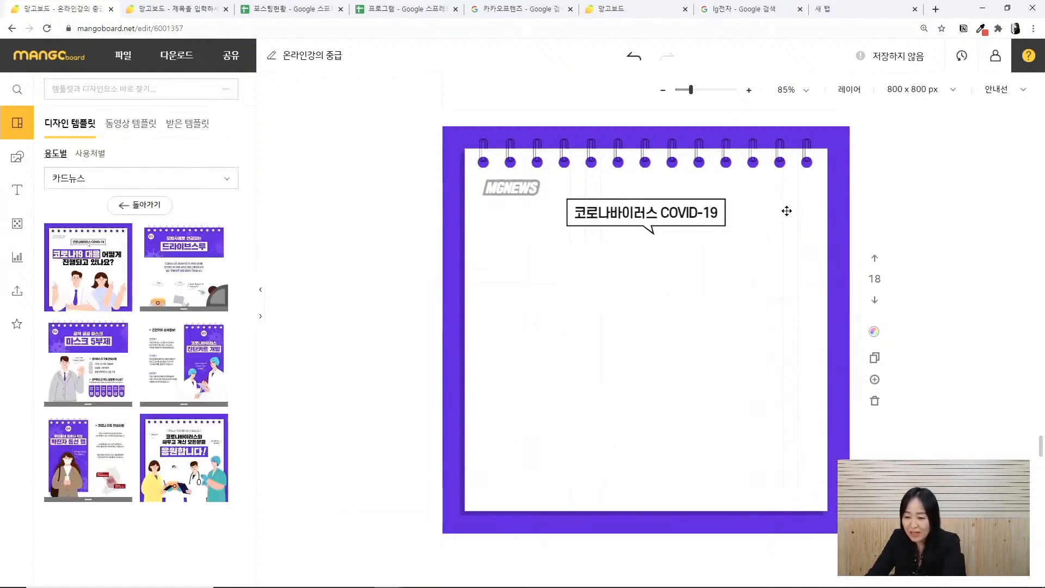
left_click(689, 213)
left_click_drag(689, 213, 594, 225)
left_click(637, 220)
key("Delete")
Replace the remaining text with the title 가족 체험 프로그램, enlarge it and place it near the notepad's top edge
key("Return")
type("가족")
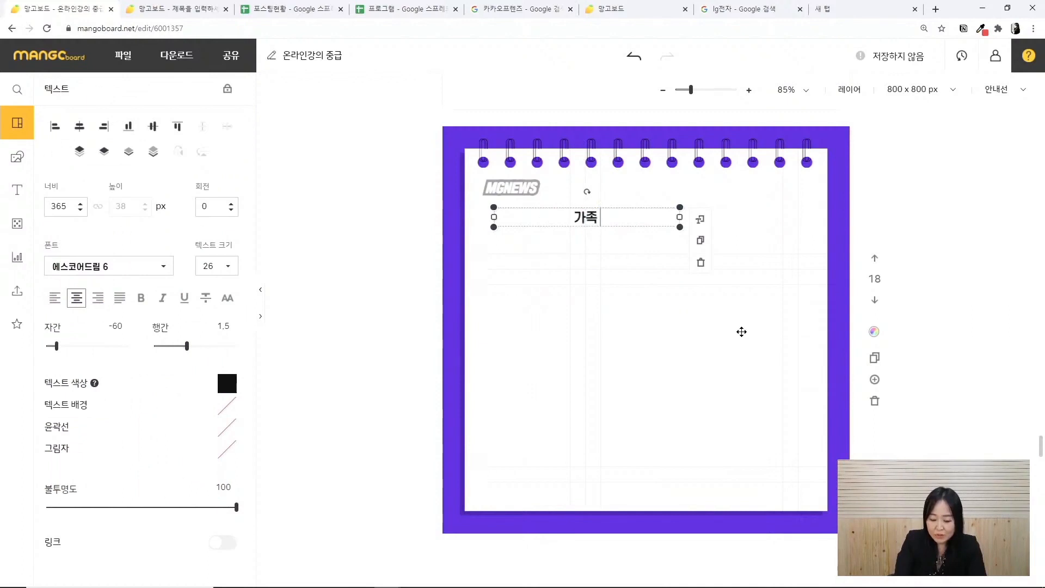
type(" 체험 프로그램")
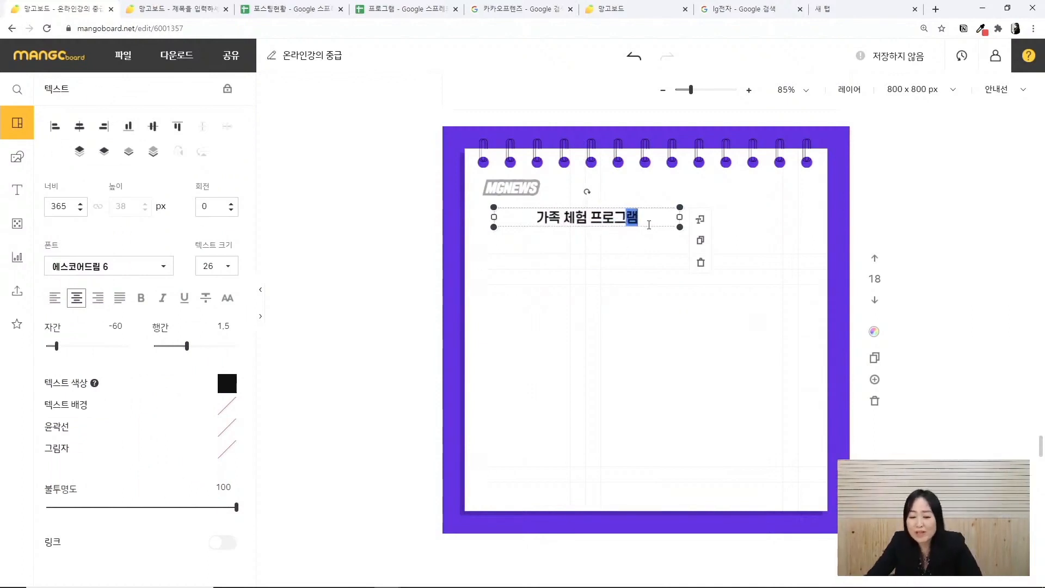
left_click_drag(679, 217, 688, 237)
left_click_drag(619, 233, 587, 209)
Delete the MGNEWS logo from the notepad page
left_click(521, 191)
key("Delete")
left_click(374, 320)
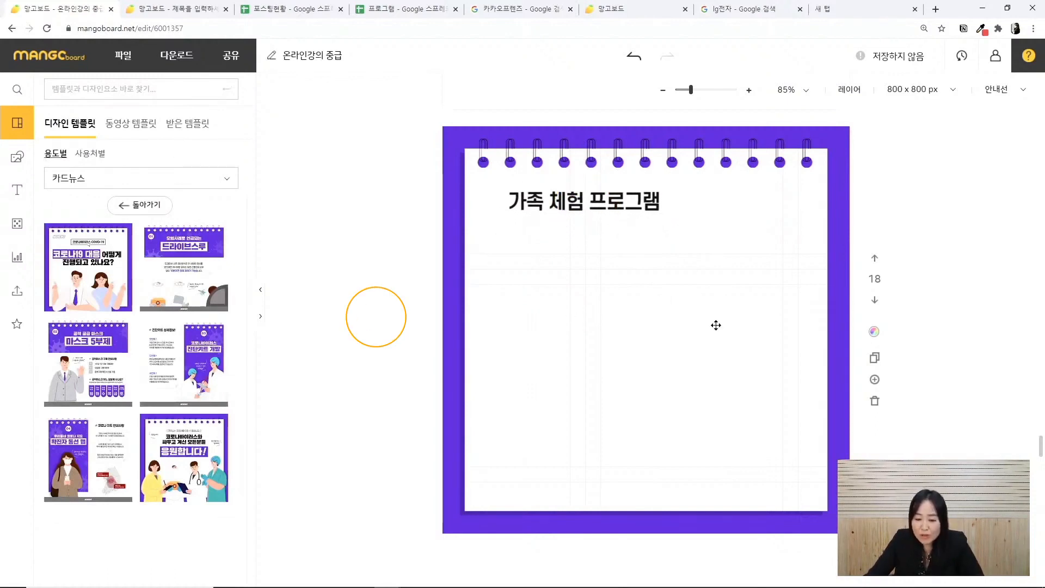
Insert the indigo table with a rounded header, place it below the title and stretch it to about 530 px wide
left_click(17, 259)
scroll(181, 370, "down", 10)
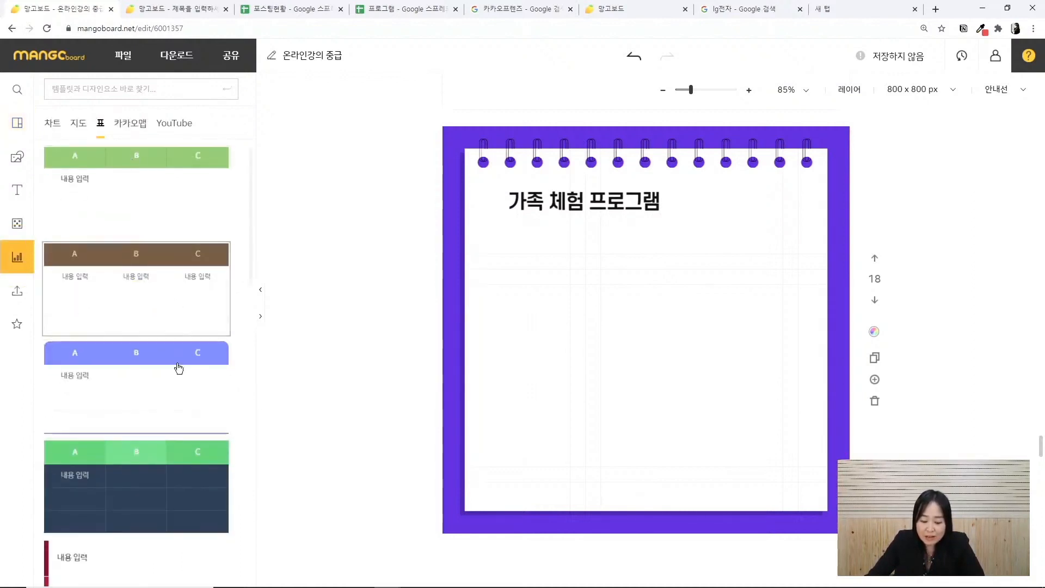
scroll(181, 371, "down", 10)
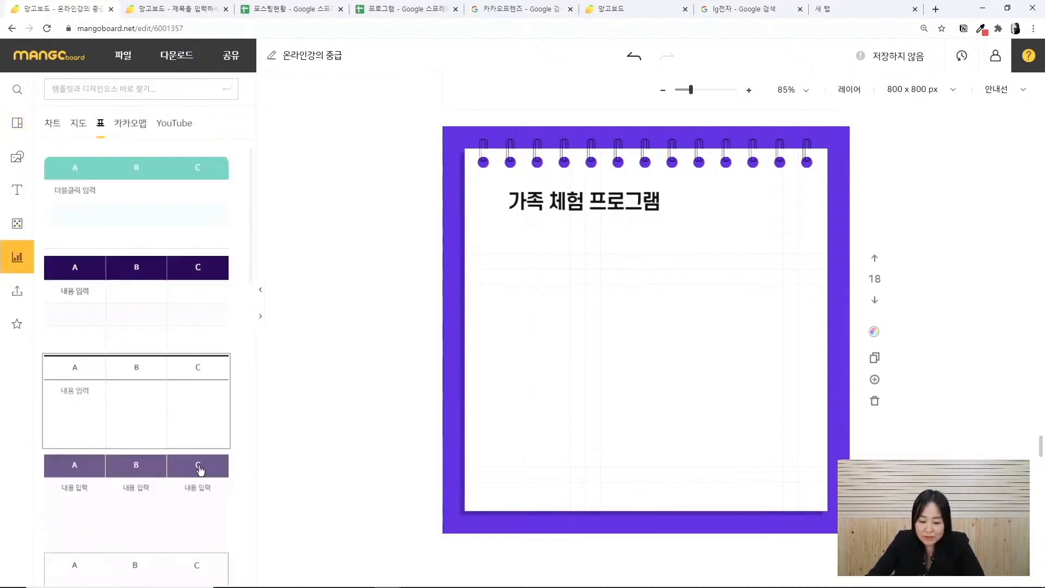
left_click(128, 526)
left_click_drag(634, 309, 555, 264)
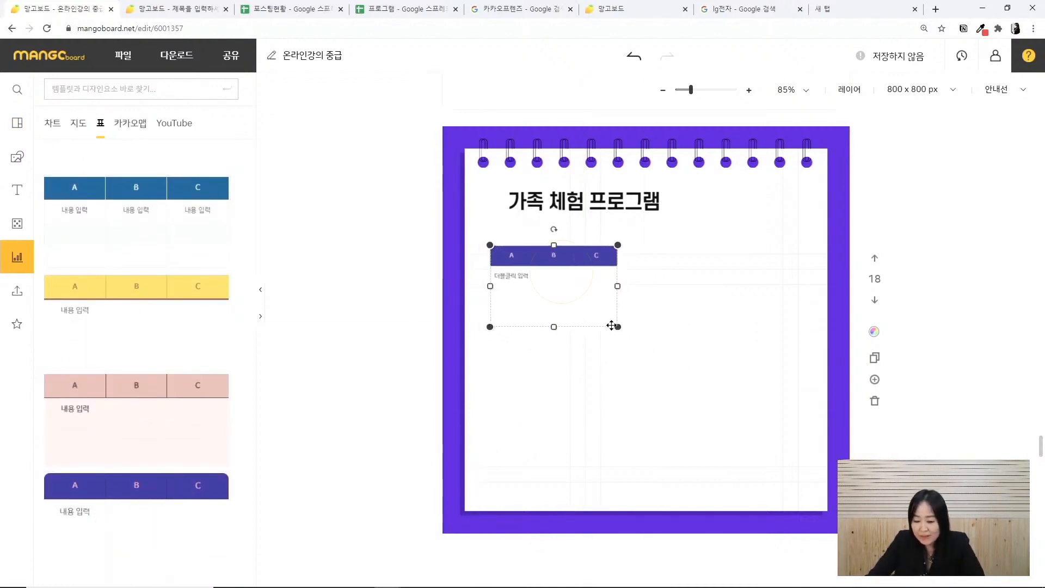
left_click_drag(617, 285, 750, 271)
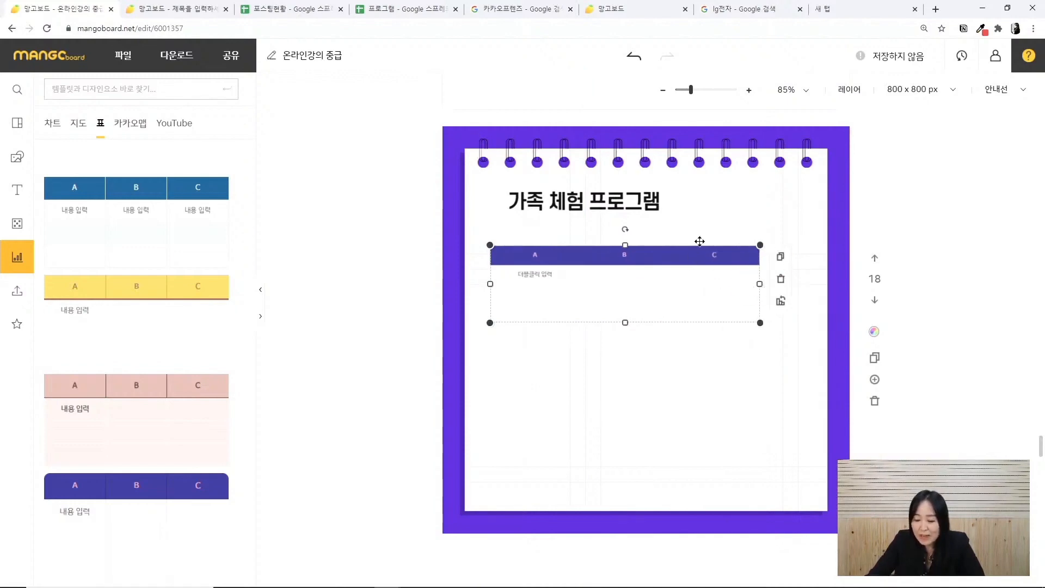
Switch to the 프로그램 spreadsheet and select A1:D10 to check how many rows and columns the data uses
left_click(408, 9)
left_click(100, 168)
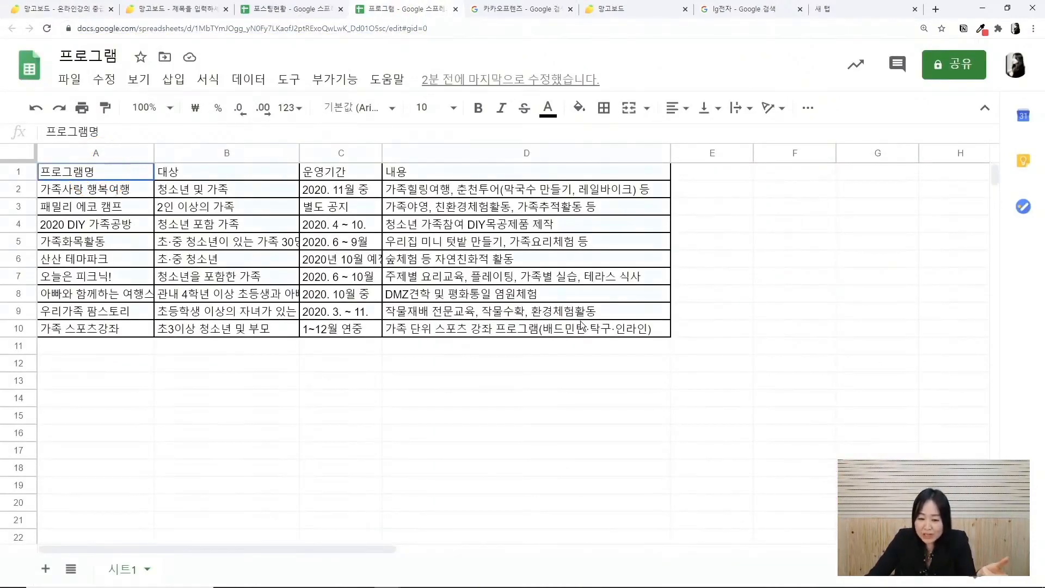
left_click_drag(583, 332, 583, 332)
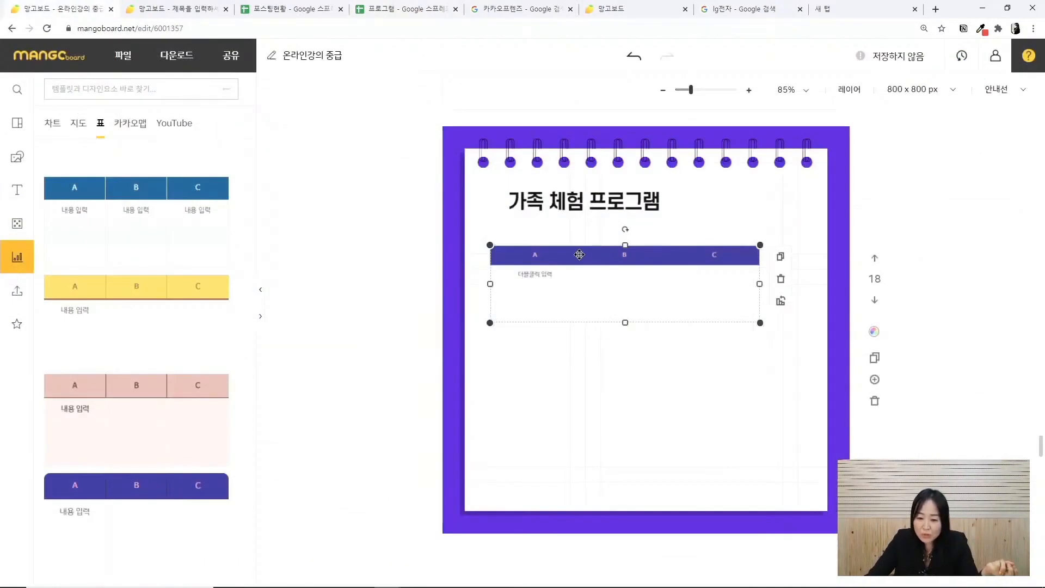
Set the Mangoboard table to 10 rows and 4 columns and widen it to about 624 px
left_click(575, 258)
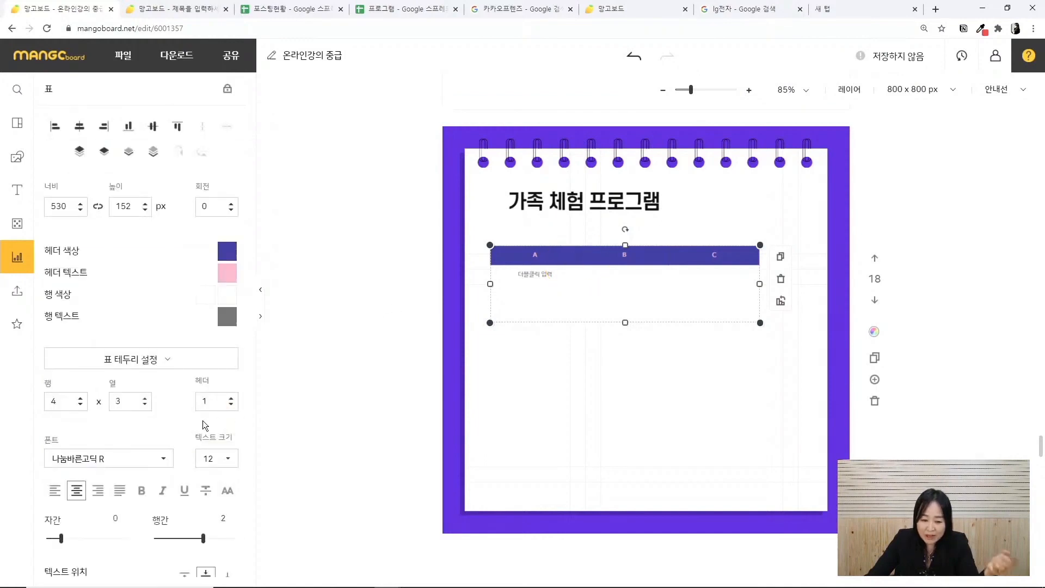
double_click(58, 404)
type("1")
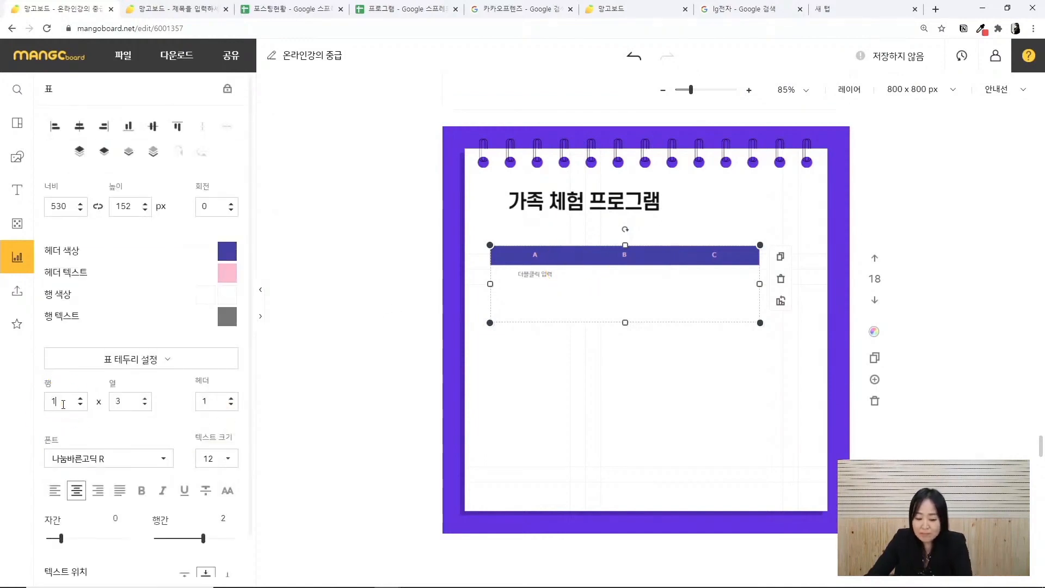
type("0")
left_click(129, 406)
left_click(145, 399)
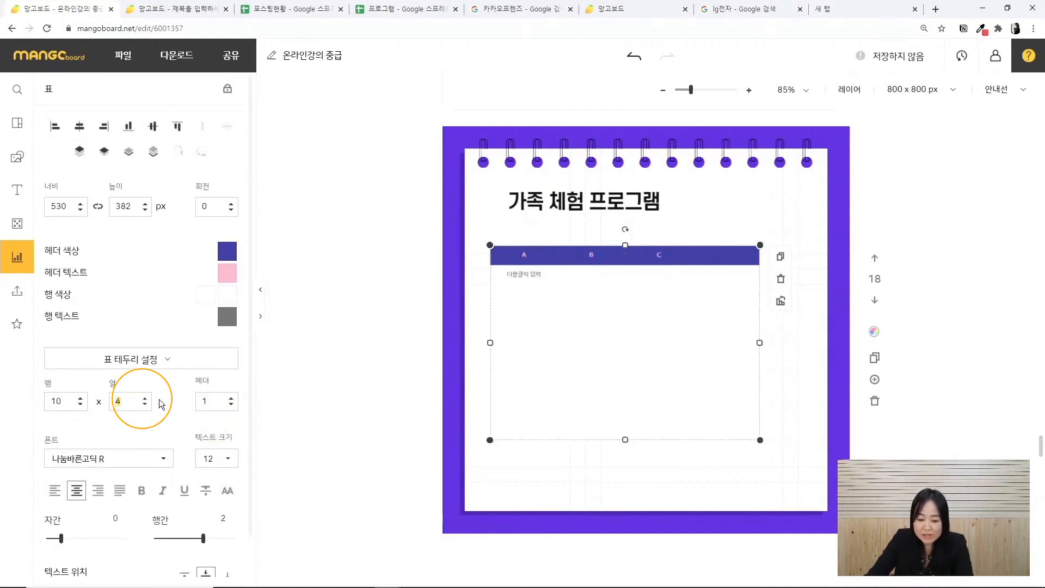
left_click_drag(759, 342, 806, 342)
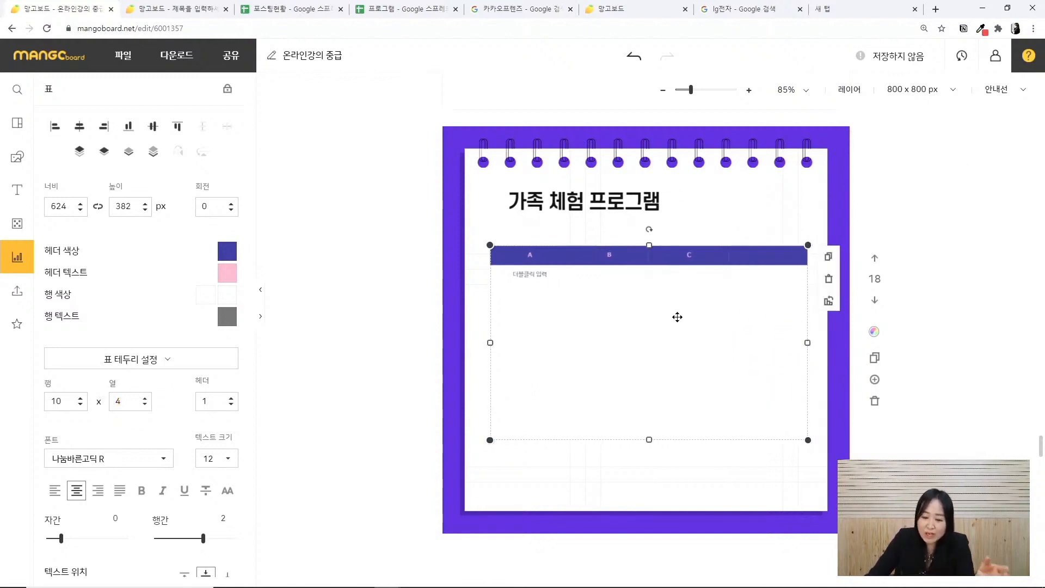
Copy the 프로그램 spreadsheet's address and connect it as the Mangoboard table's data source in place of the existing link
left_click(434, 11)
left_click(433, 28)
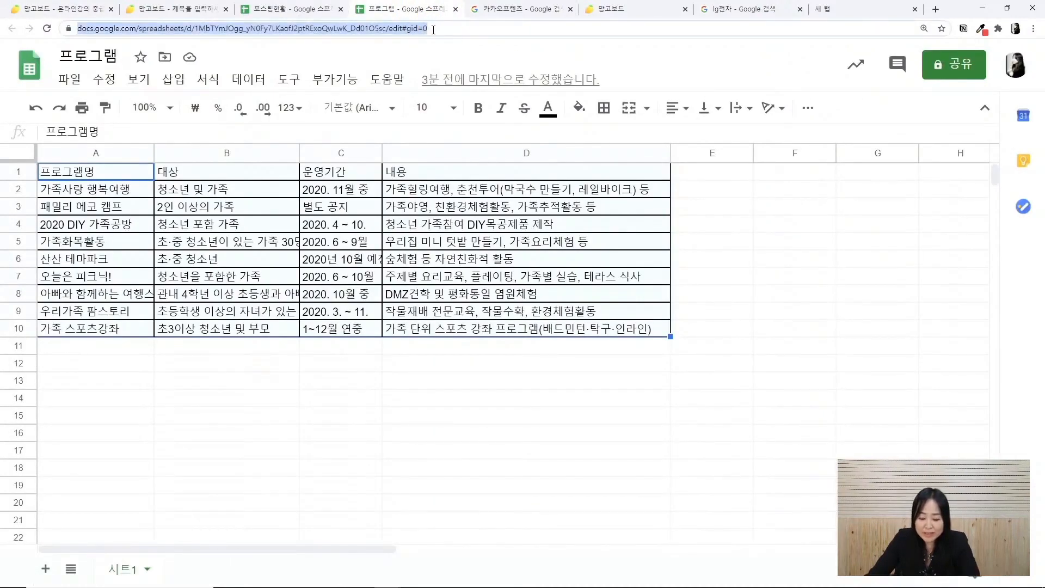
left_click(60, 8)
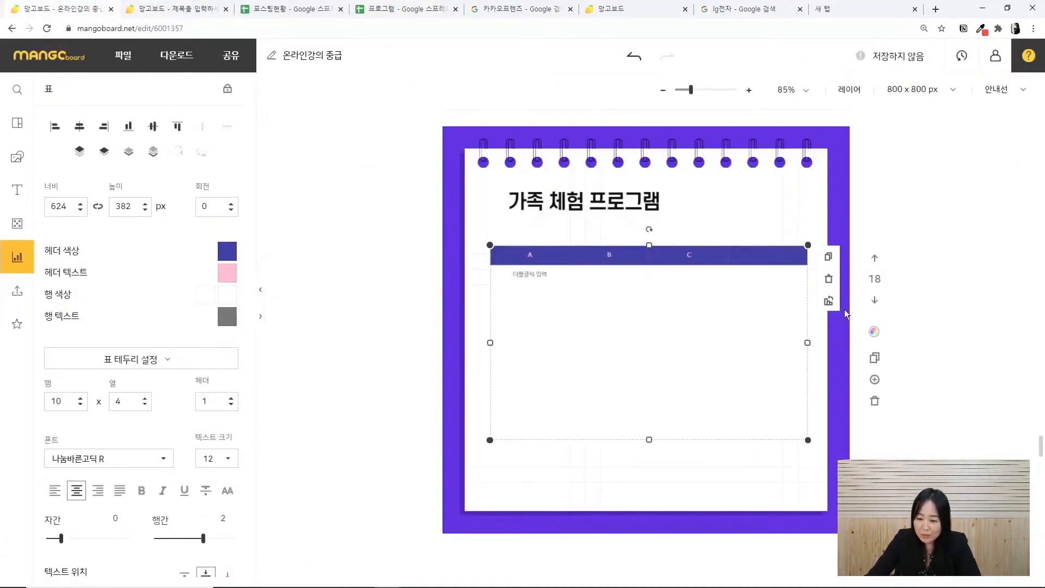
left_click(828, 302)
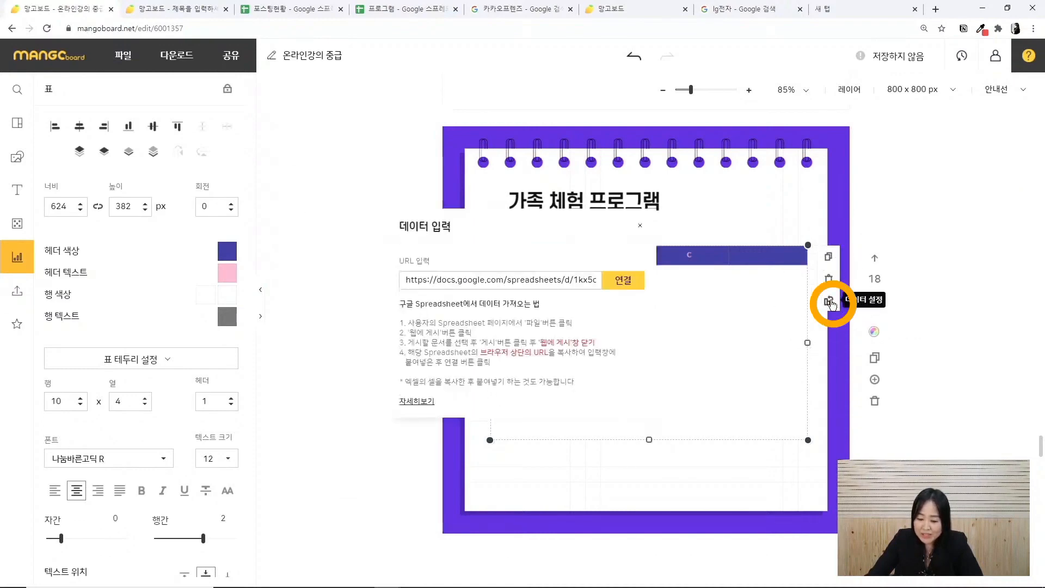
triple_click(513, 280)
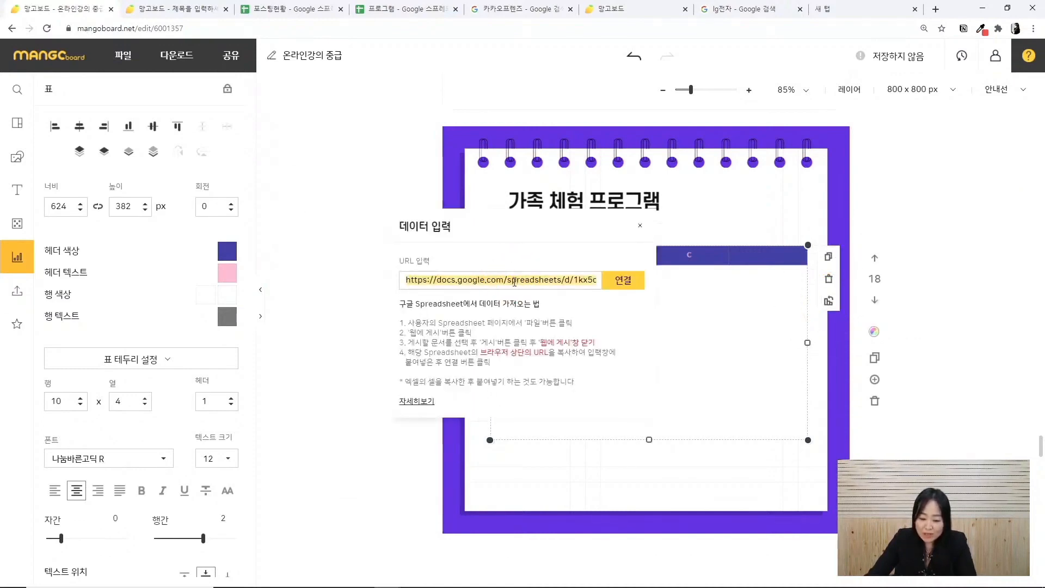
key("ctrl+v")
left_click(621, 283)
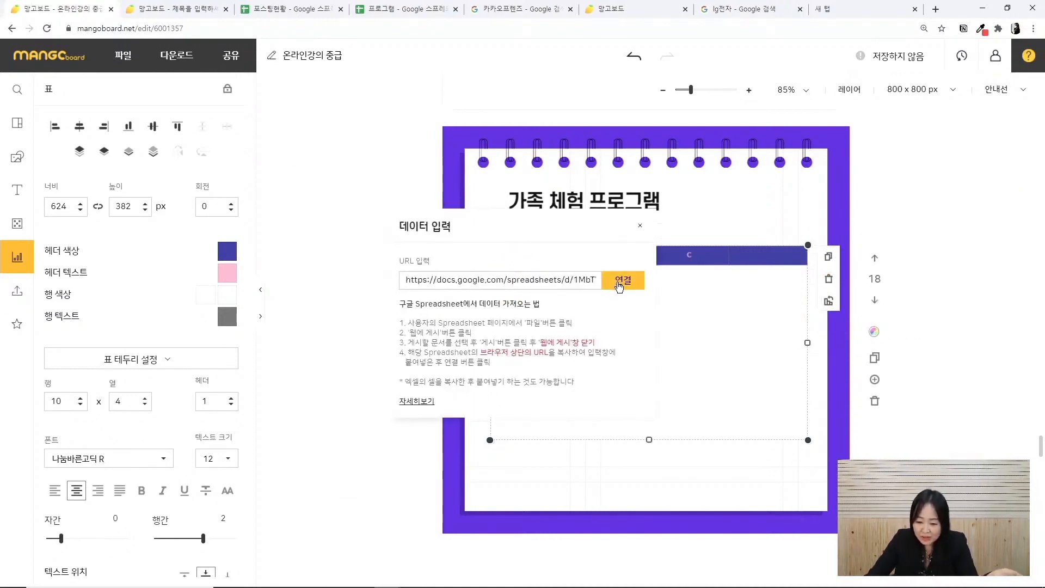
left_click(994, 335)
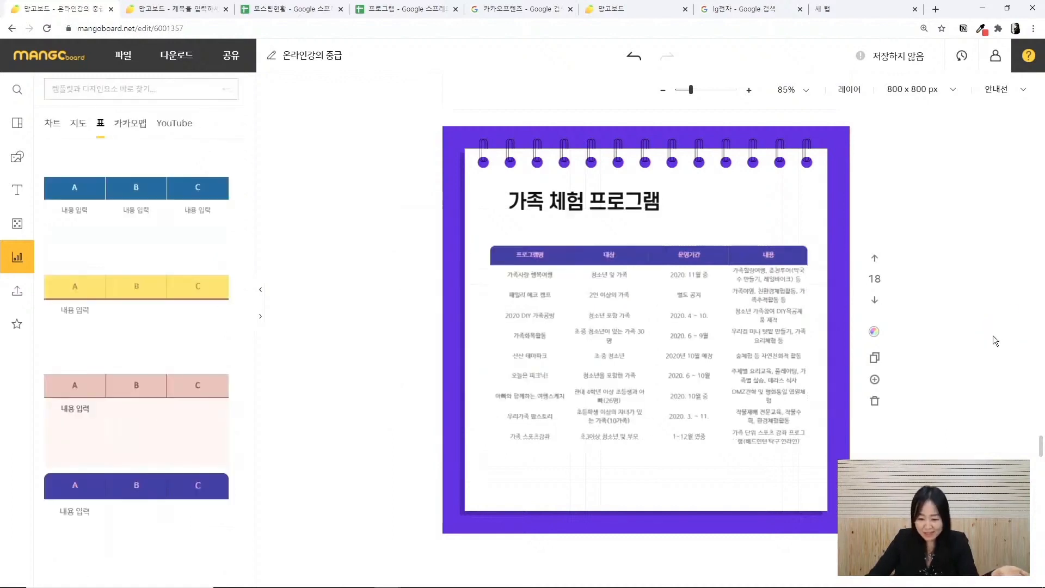
Change the table's row text colour to black (#000000) and stretch the table to about 476 px high
left_click(794, 360)
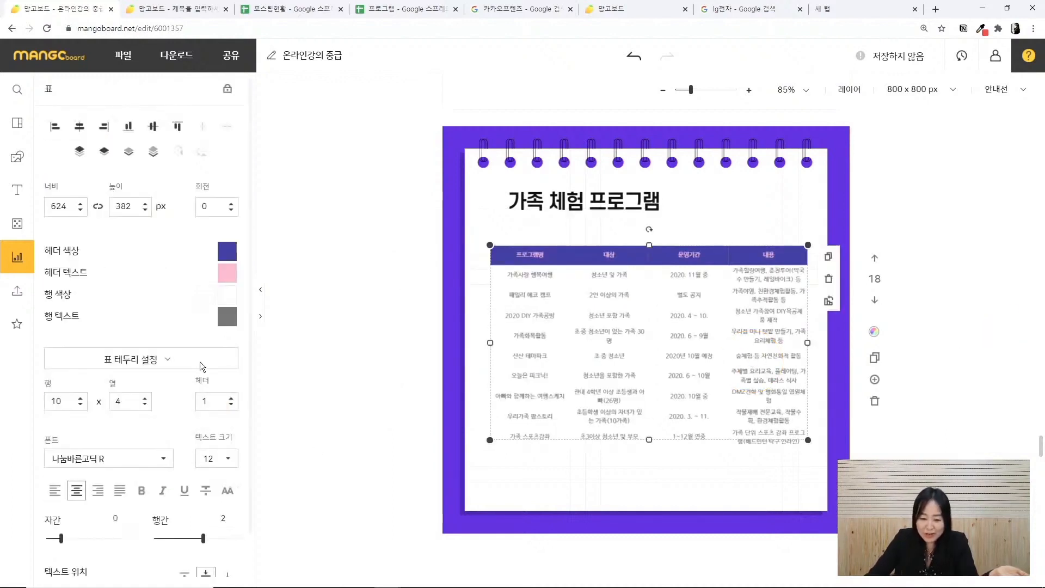
left_click(228, 323)
left_click(349, 454)
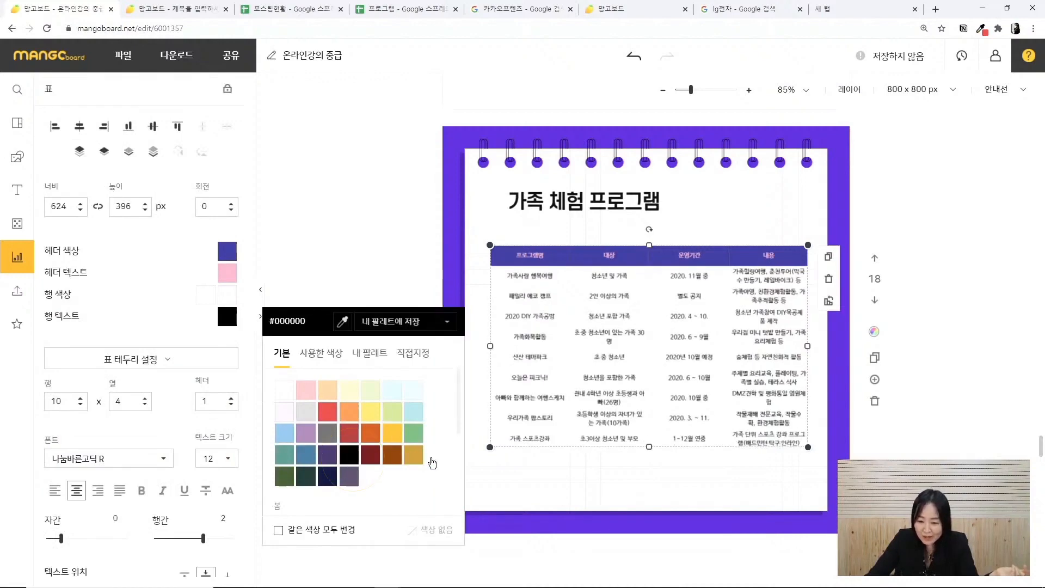
left_click_drag(649, 447, 649, 487)
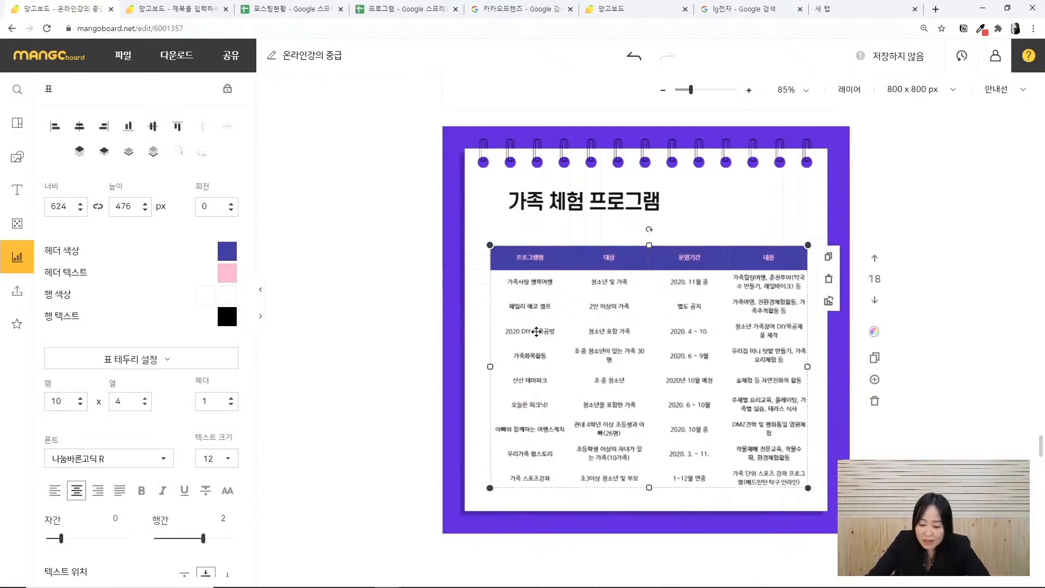
Narrow the table's 프로그램명 column to about 20% and shift the 대상 and 운영기간 column borders to give the 내용 column more width
scroll(573, 277, "up", 5)
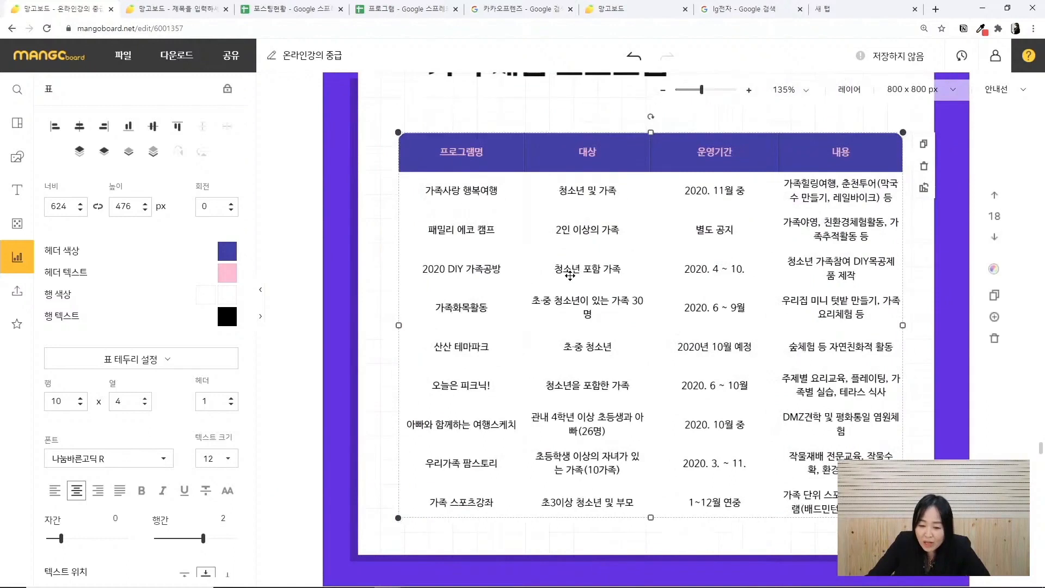
double_click(525, 154)
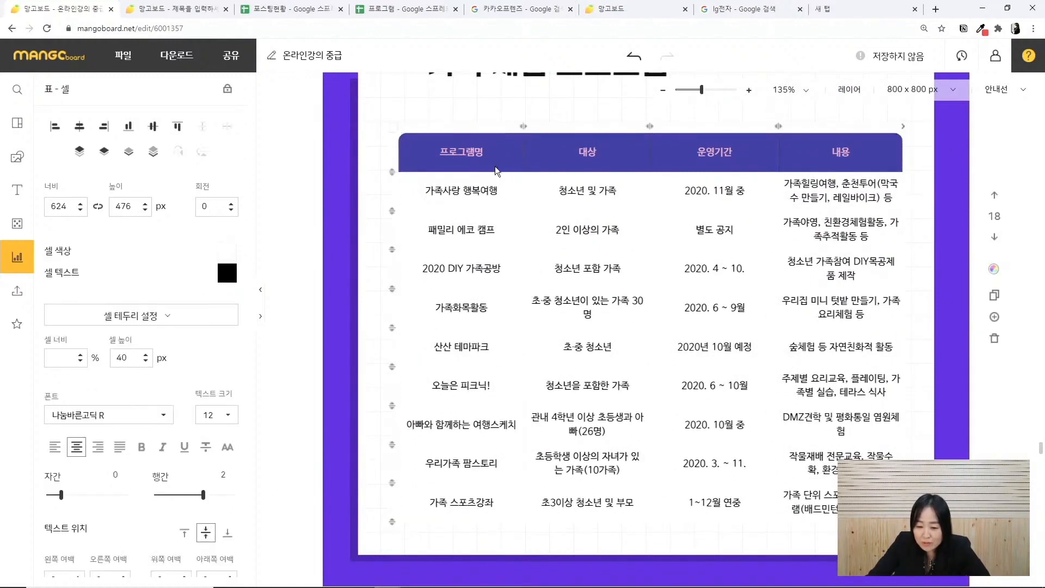
left_click(562, 155)
left_click(482, 148)
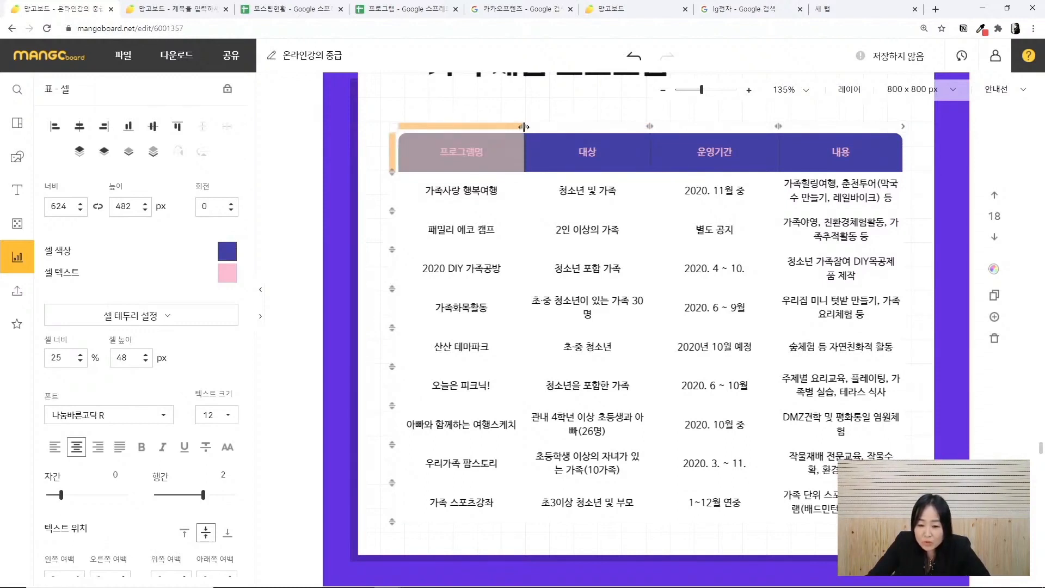
left_click_drag(524, 126, 499, 129)
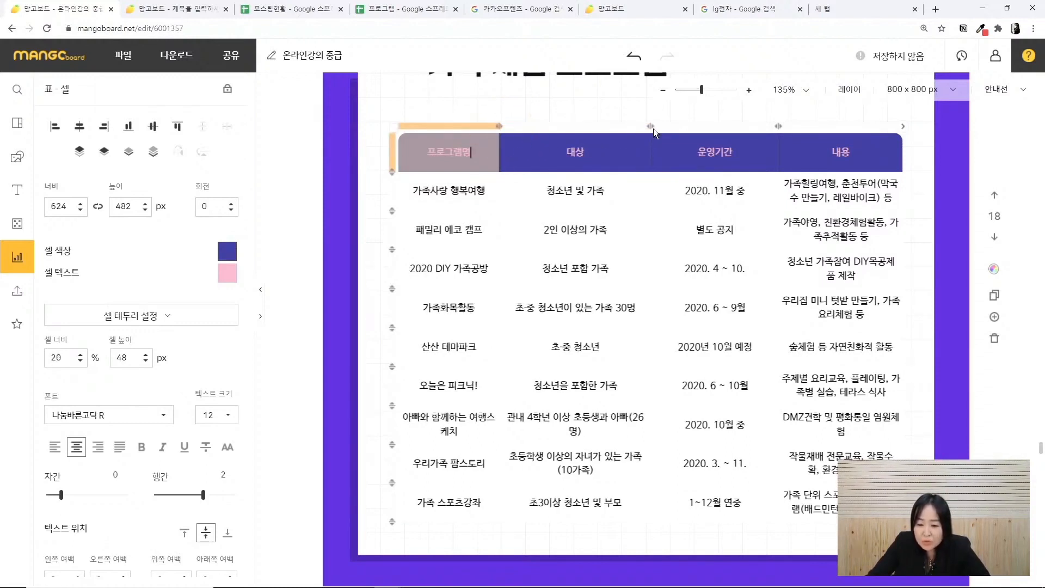
left_click_drag(653, 128, 596, 126)
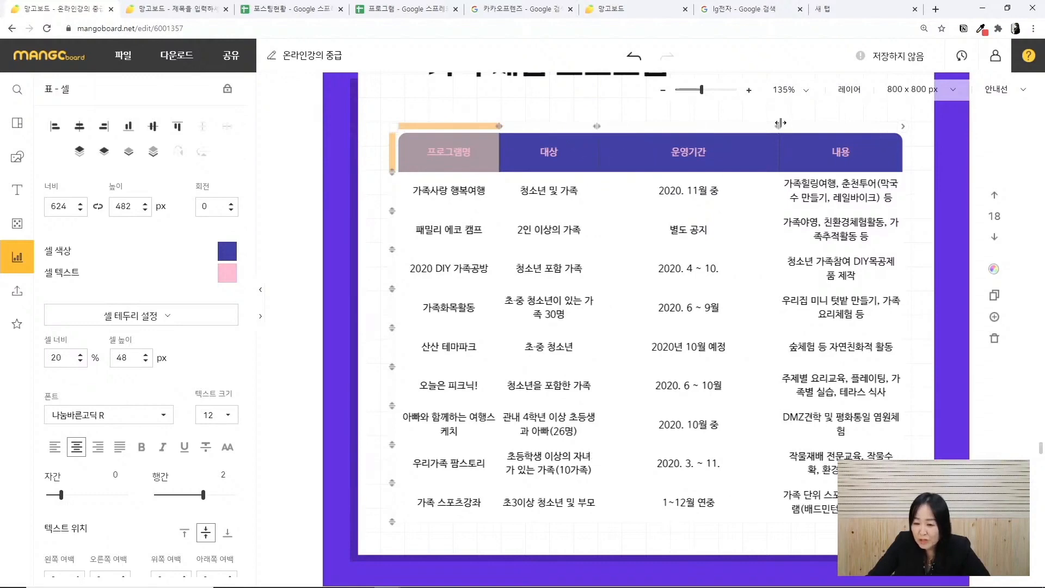
left_click_drag(780, 123, 714, 126)
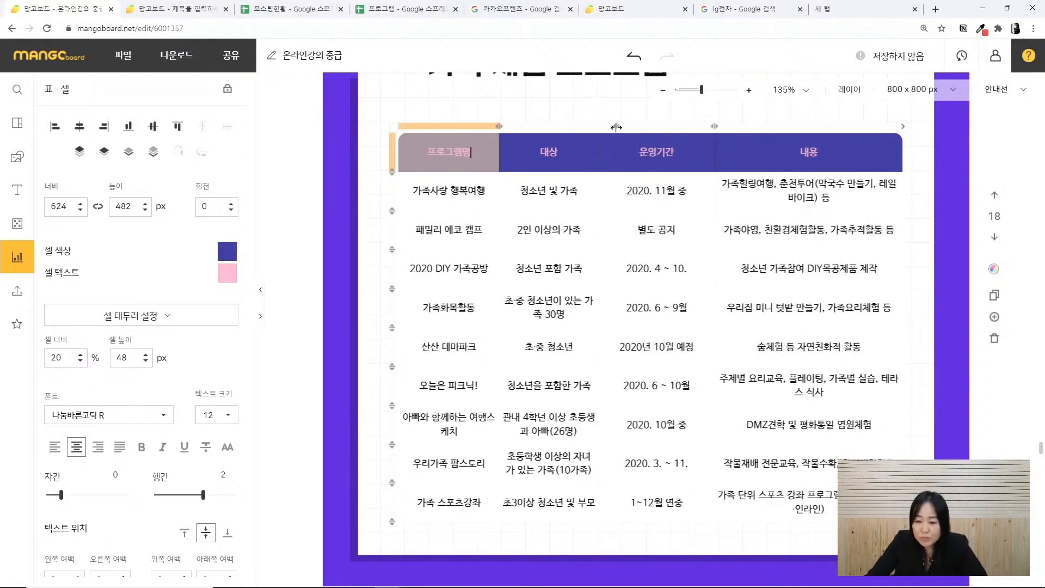
Fine-tune the column borders so 프로그램명 is about 23% and 대상 about 20% of the table width, and finish cell editing
left_click_drag(596, 126, 615, 127)
left_click_drag(496, 127, 513, 127)
left_click_drag(492, 184, 500, 230)
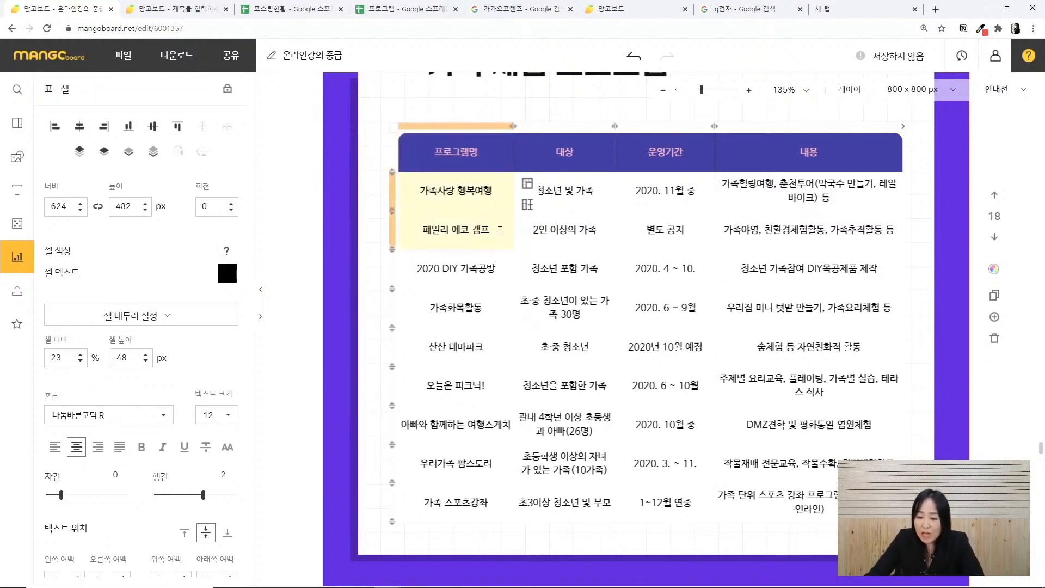
left_click_drag(599, 195, 602, 230)
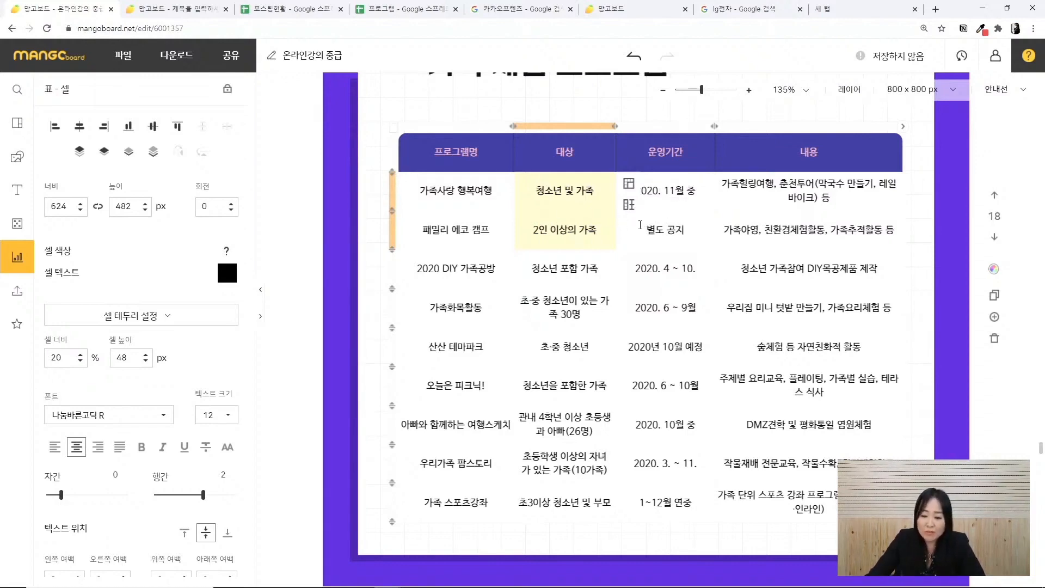
key("Escape")
scroll(744, 281, "up", 2)
scroll(744, 282, "down", 2)
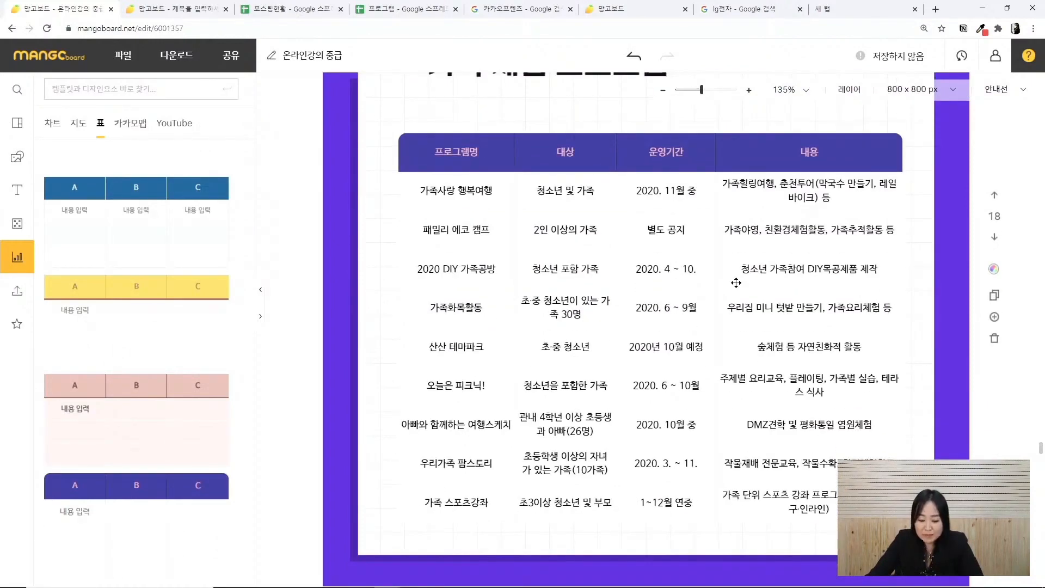
scroll(736, 282, "down", 2)
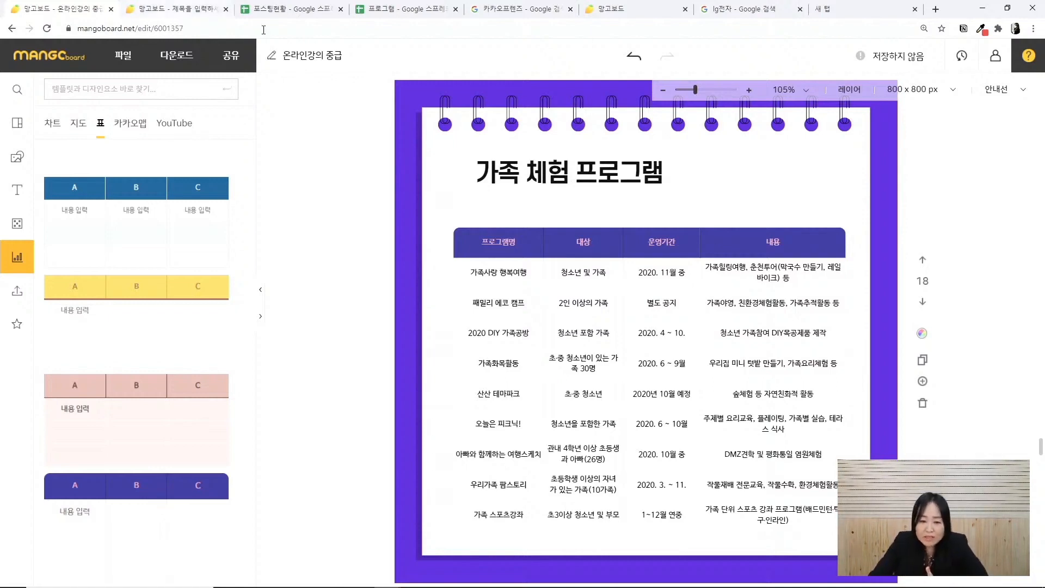
Switch to the 프로그램 spreadsheet and change the program name in cell A2 to "가족사랑 캠프"
left_click(313, 8)
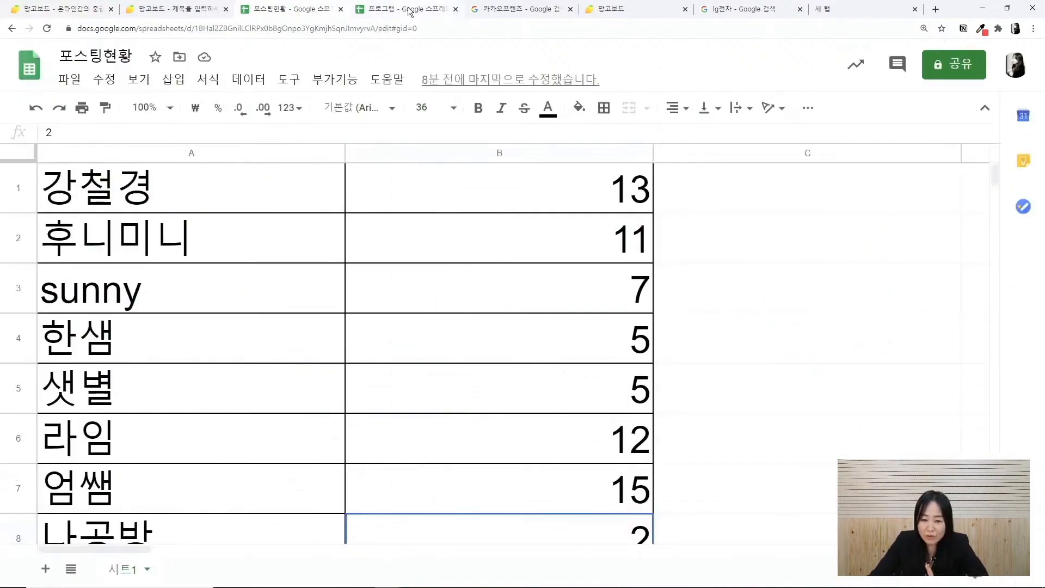
left_click(410, 10)
left_click(397, 297)
left_click(83, 190)
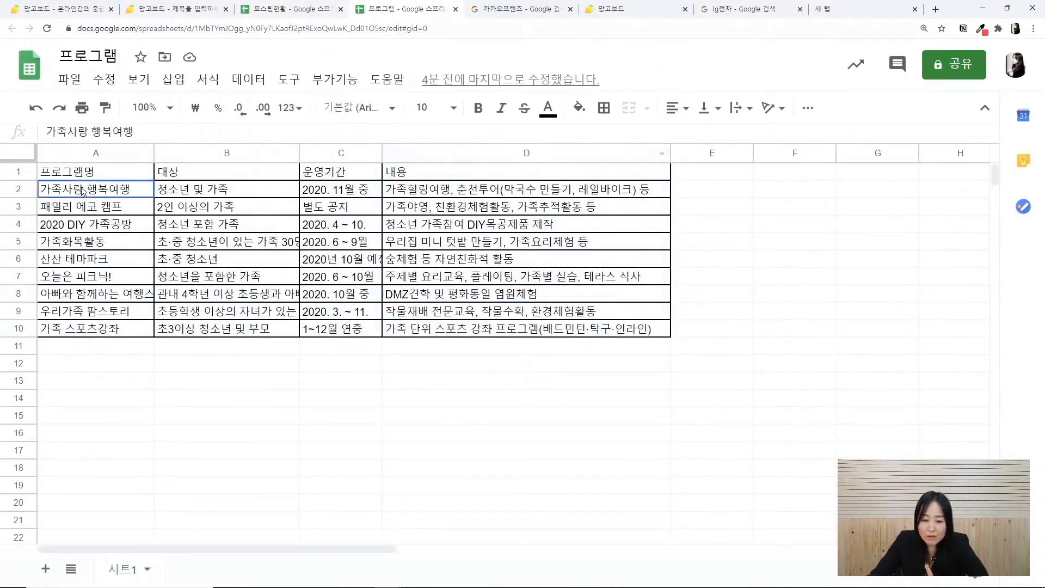
double_click(69, 190)
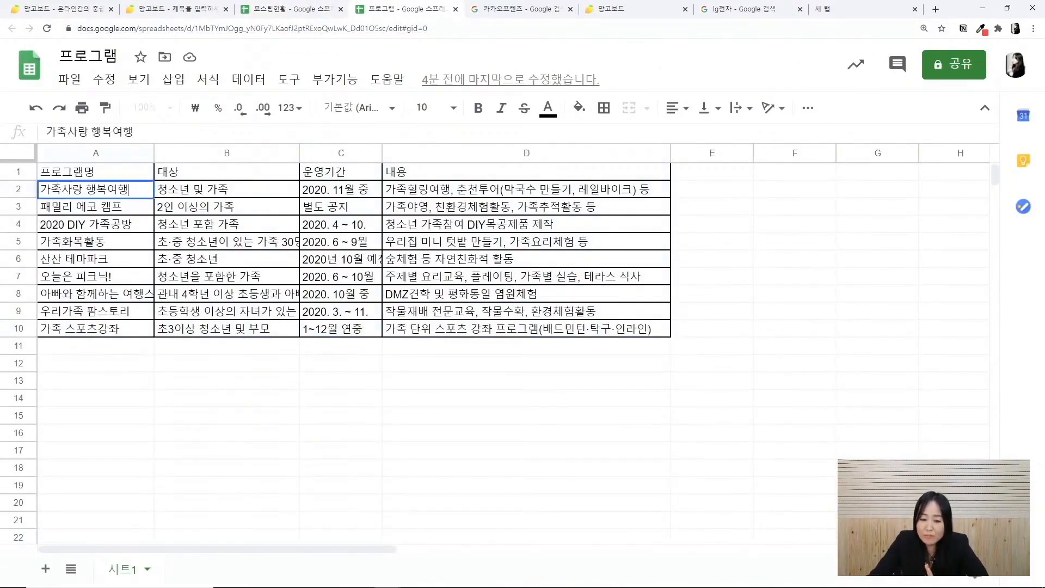
left_click(45, 190)
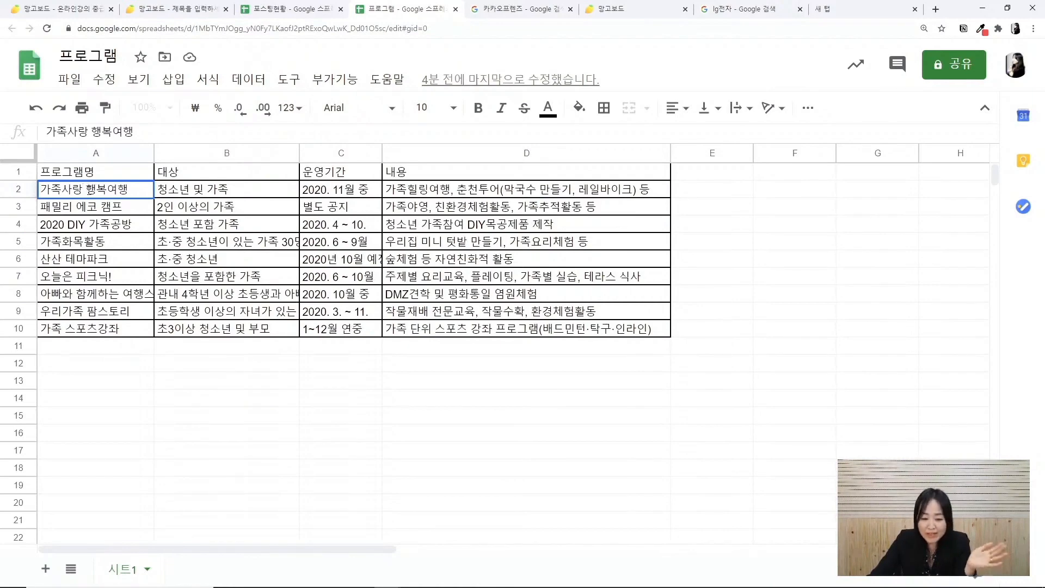
key("shift+Right")
key("shift+Right")
key("shift+Right")
key("shift+Right")
key("BackSpace")
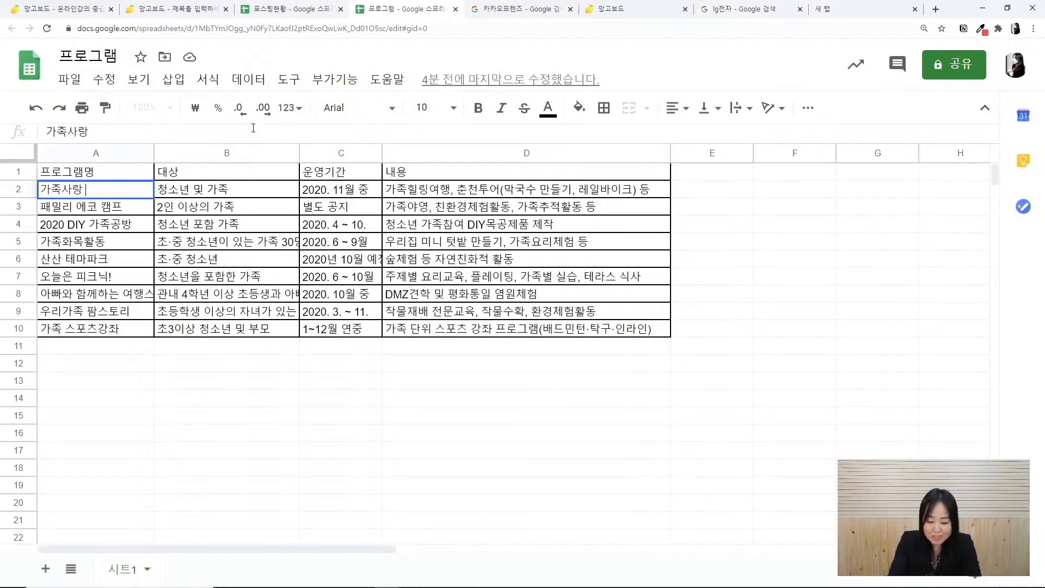
type("캠프")
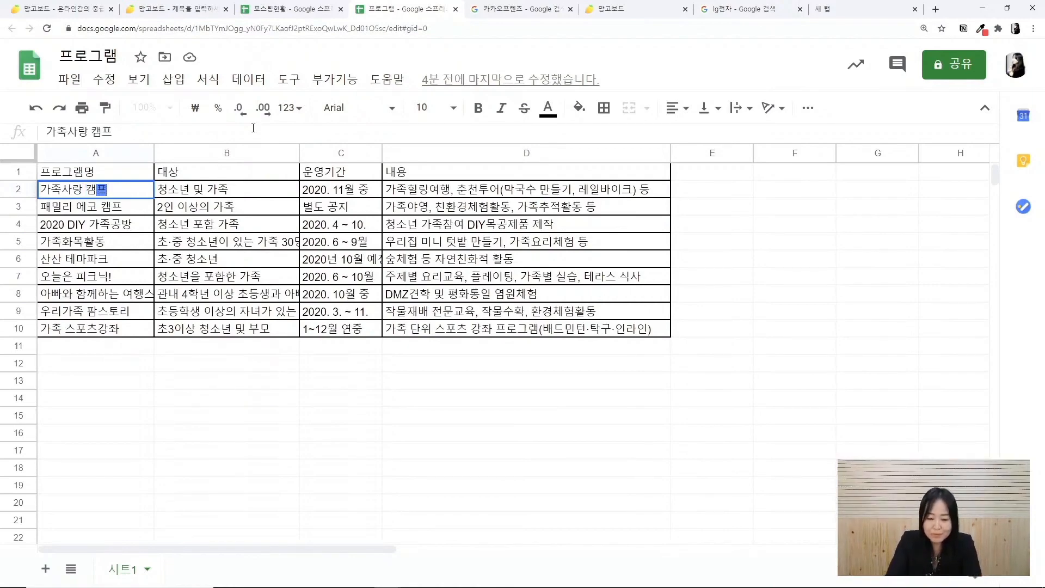
left_click(229, 212)
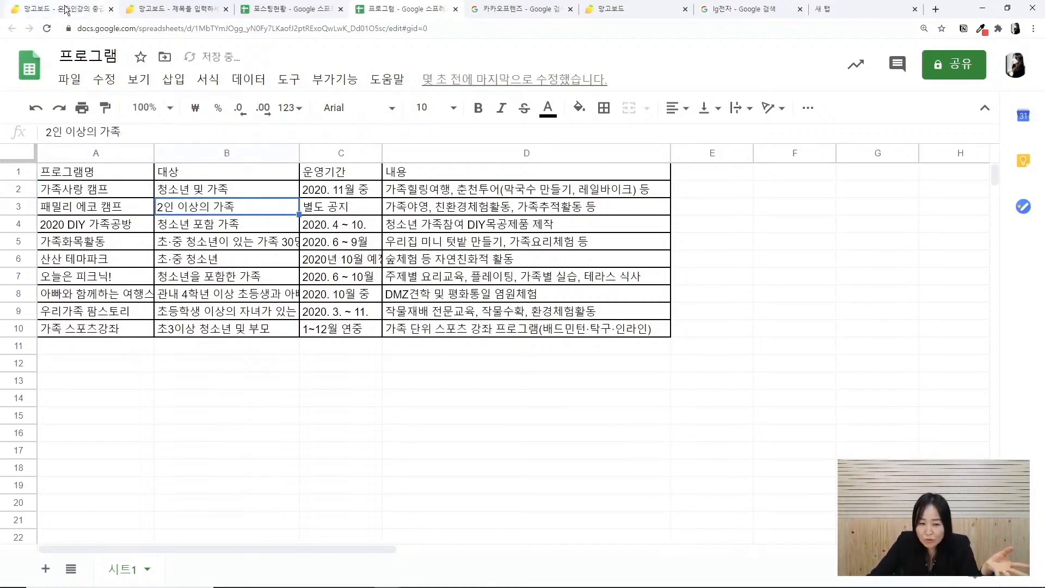
Return to the Mangoboard design to check the linked table's first program name, and go back to the 프로그램 spreadsheet
left_click(65, 9)
left_click(551, 285)
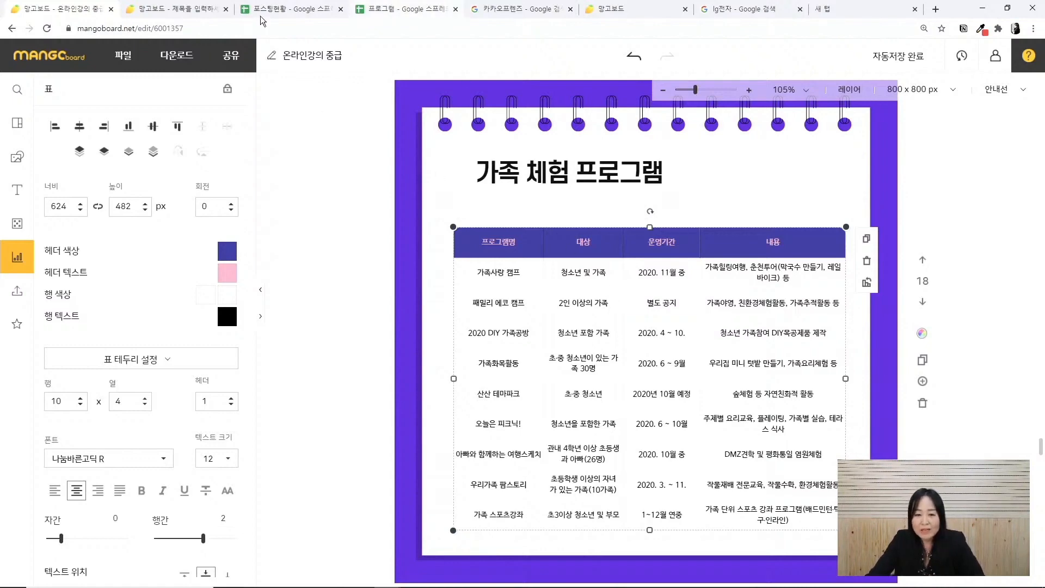
left_click(294, 9)
left_click(407, 9)
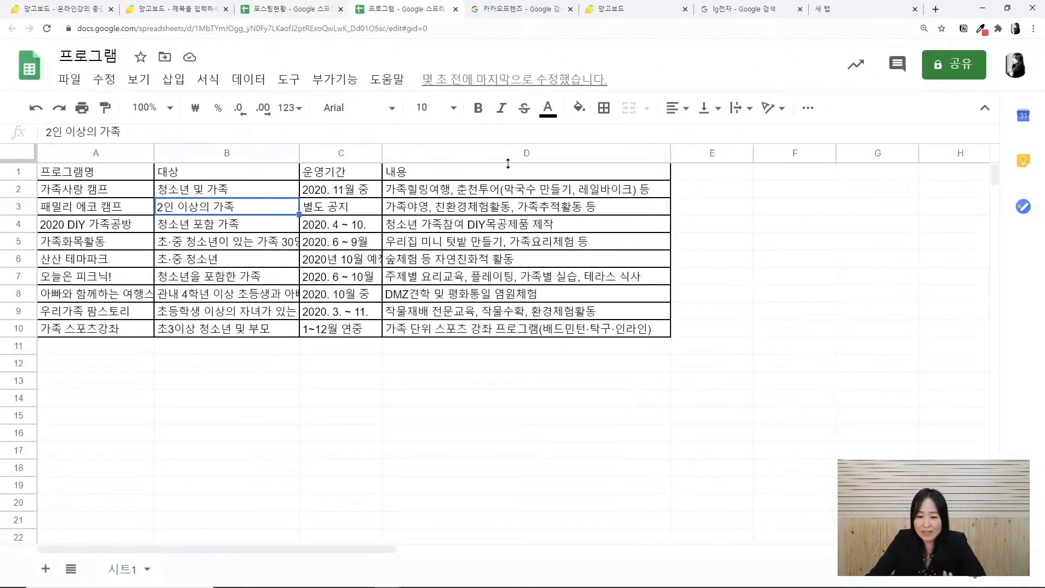